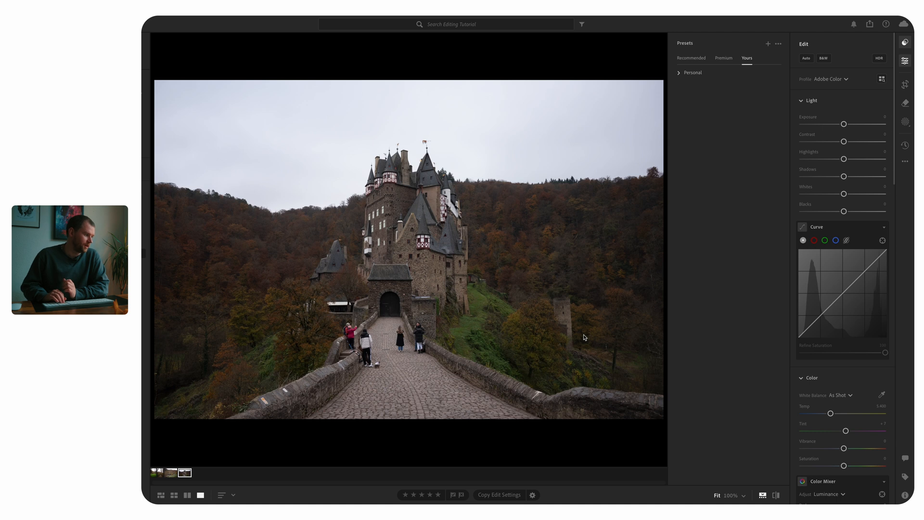
Look through the neighbouring photos in the album and return to the castle photo.
key(Left)
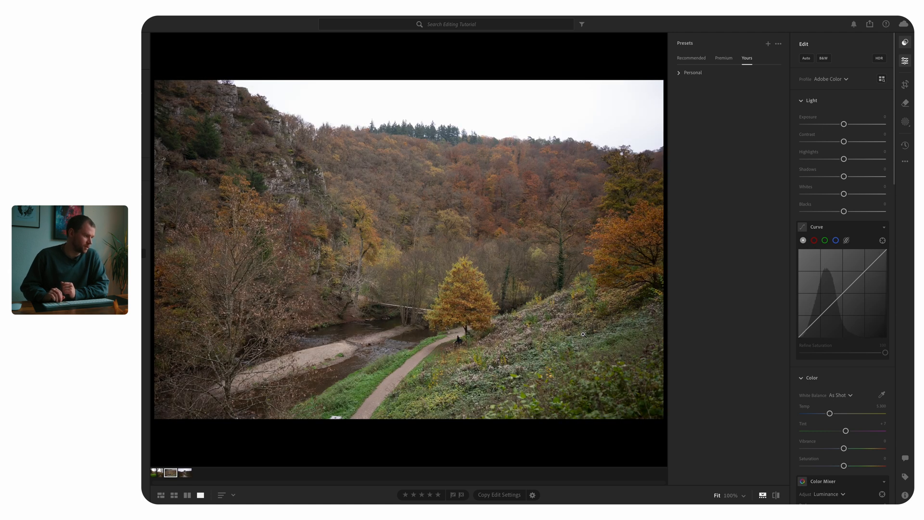
key(Right)
key(Left)
key(Left)
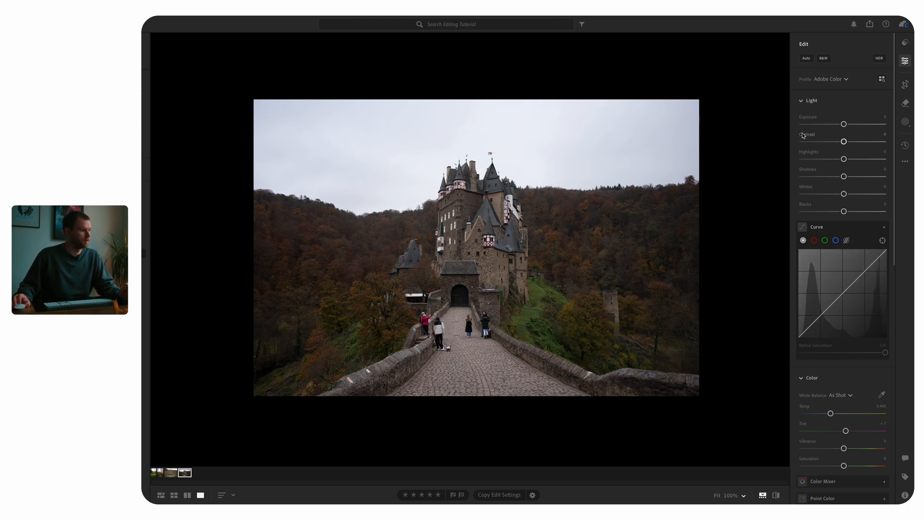
Enable lens corrections for the castle photo in the Optics settings.
click(907, 63)
click(907, 63)
scroll(798, 319, down, 10)
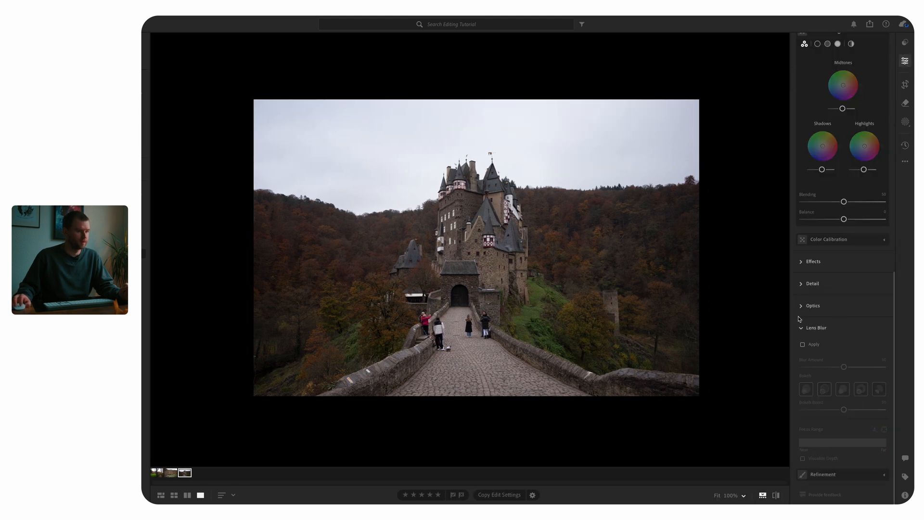
click(801, 307)
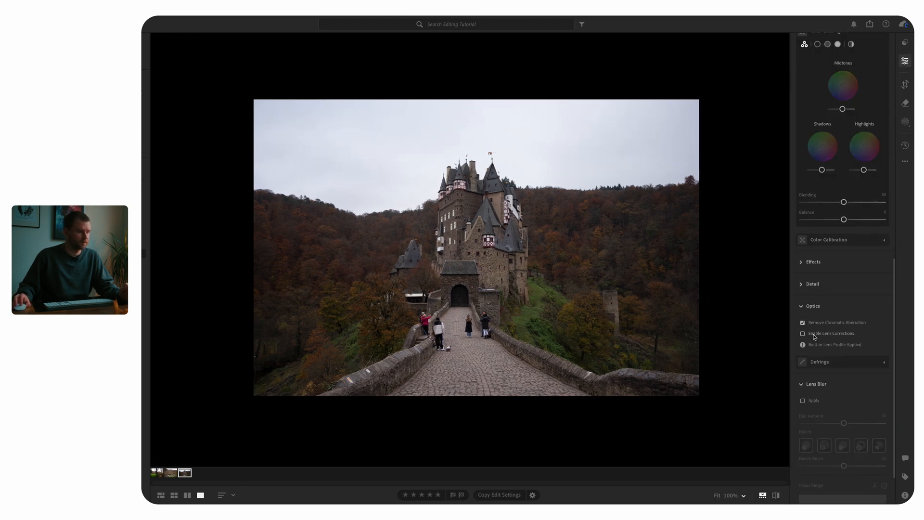
click(814, 335)
Change the lens profile to the make Nikon with the model Nikon AF NIKKOR 28mm f/2.8D.
click(826, 346)
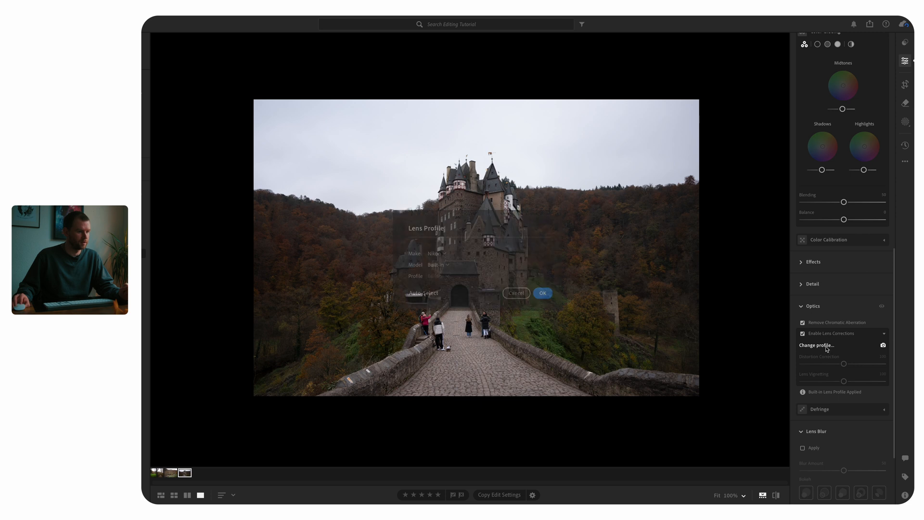
click(439, 255)
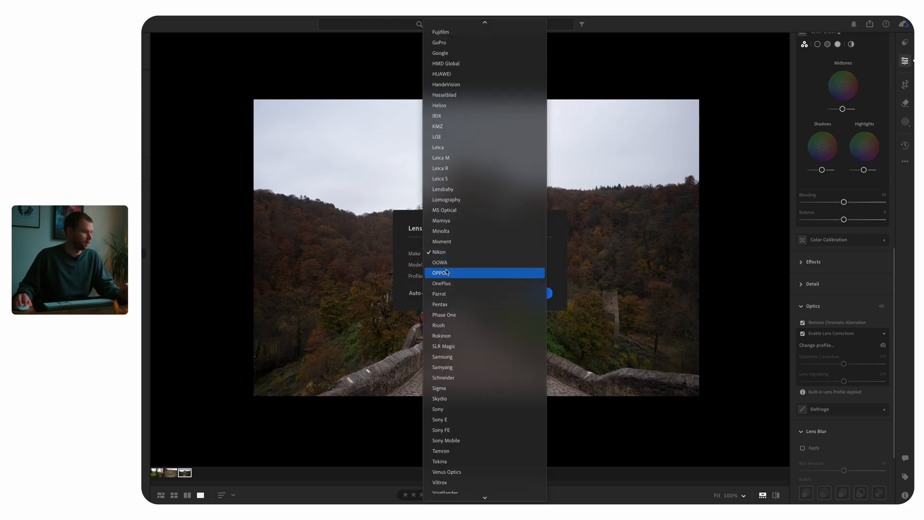
click(446, 273)
click(443, 253)
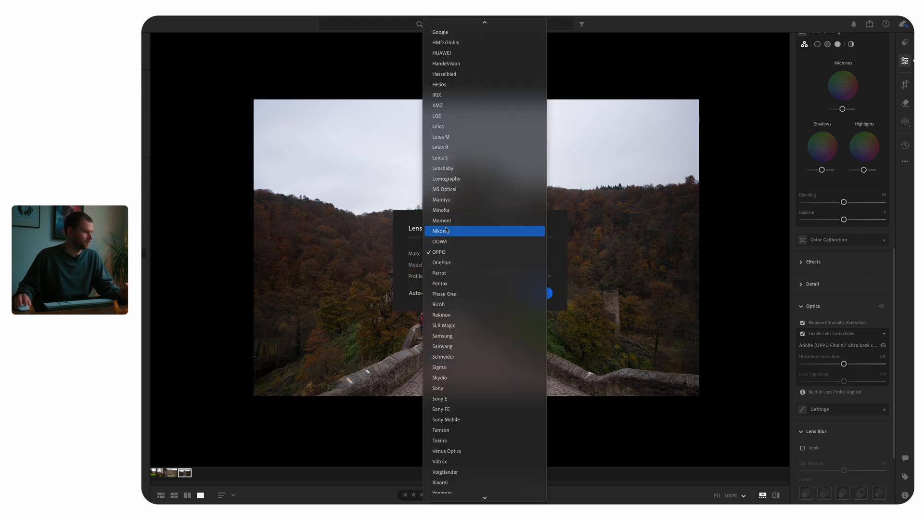
click(444, 232)
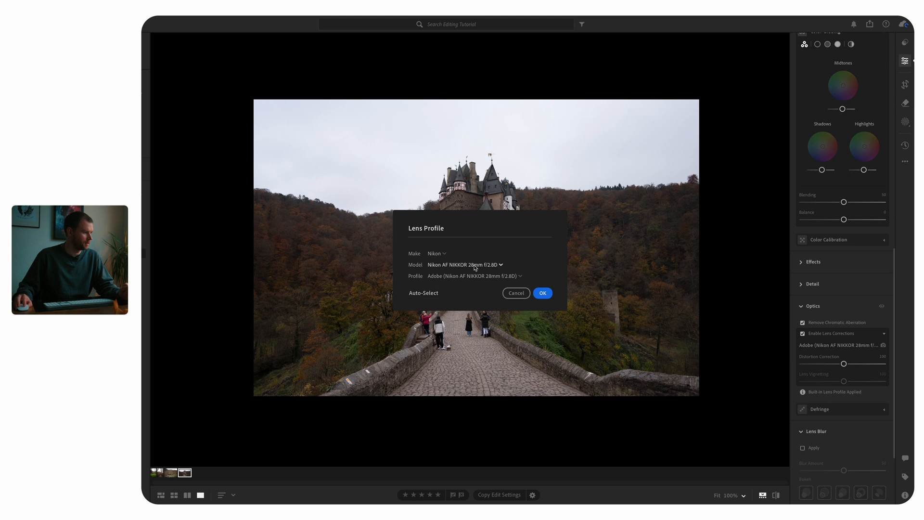
click(544, 293)
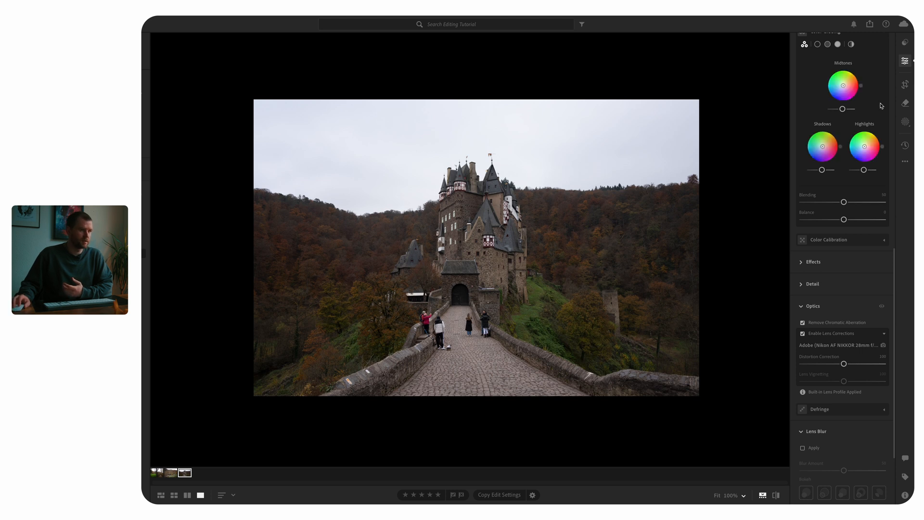
Straighten the castle photo by a slight rotation and crop its edges in a little tighter around the castle.
key(c)
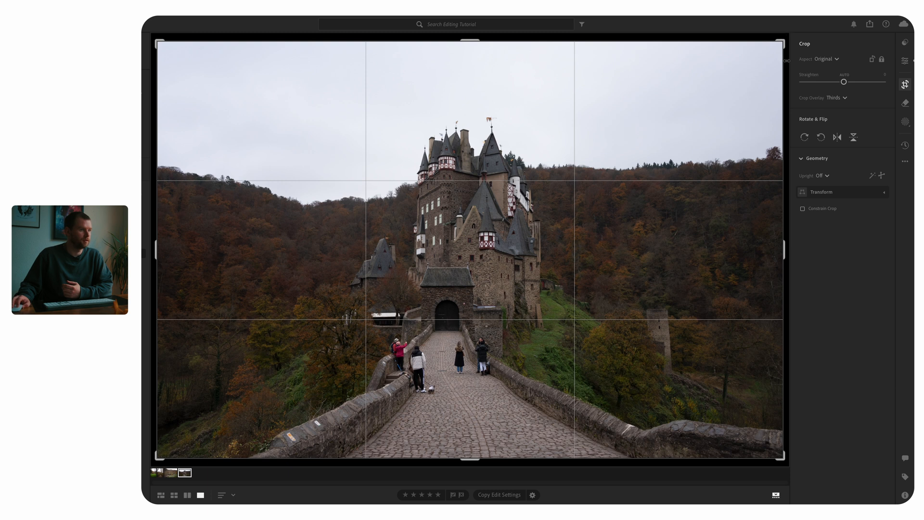
drag(787, 61, 785, 65)
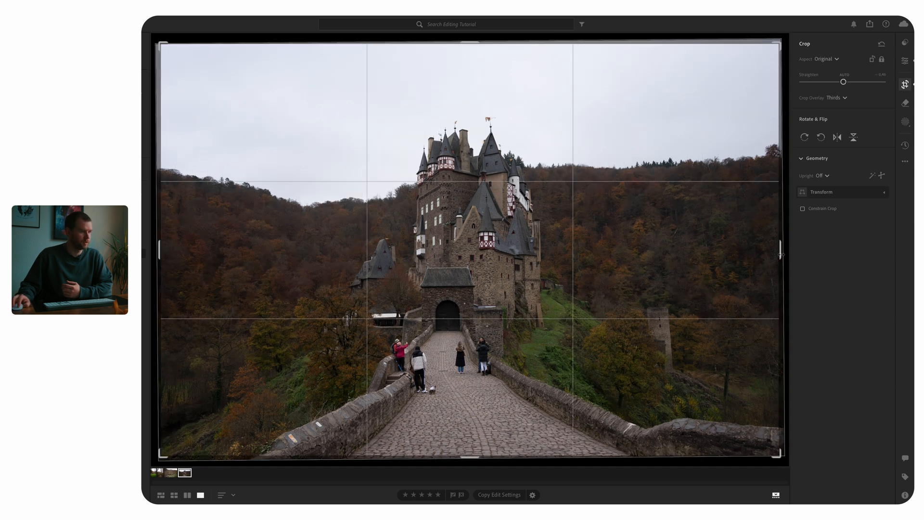
mouse_move(782, 254)
mouse_down()
mouse_move(761, 255)
mouse_move(780, 249)
mouse_up()
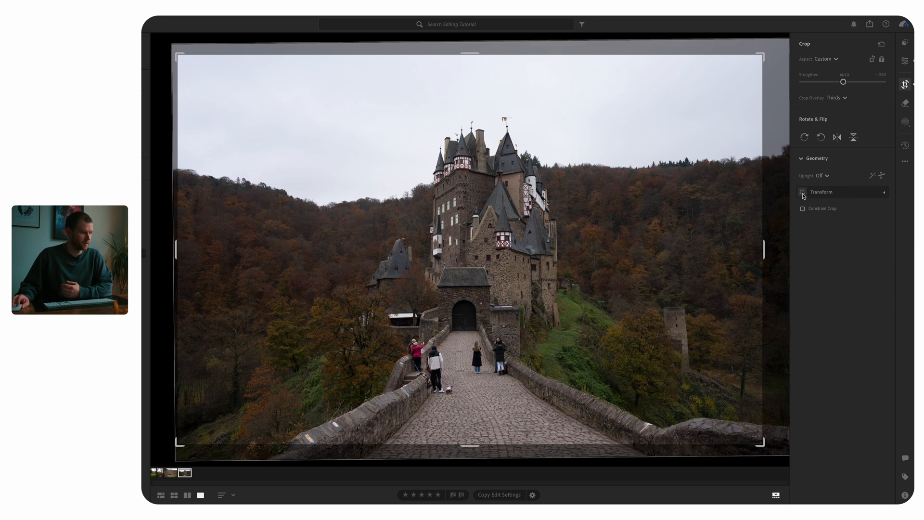
drag(779, 241, 778, 249)
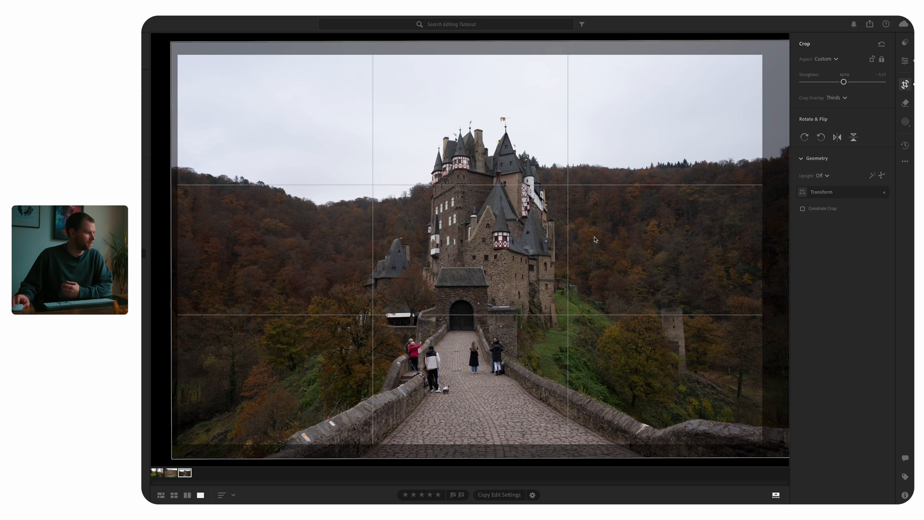
key(Return)
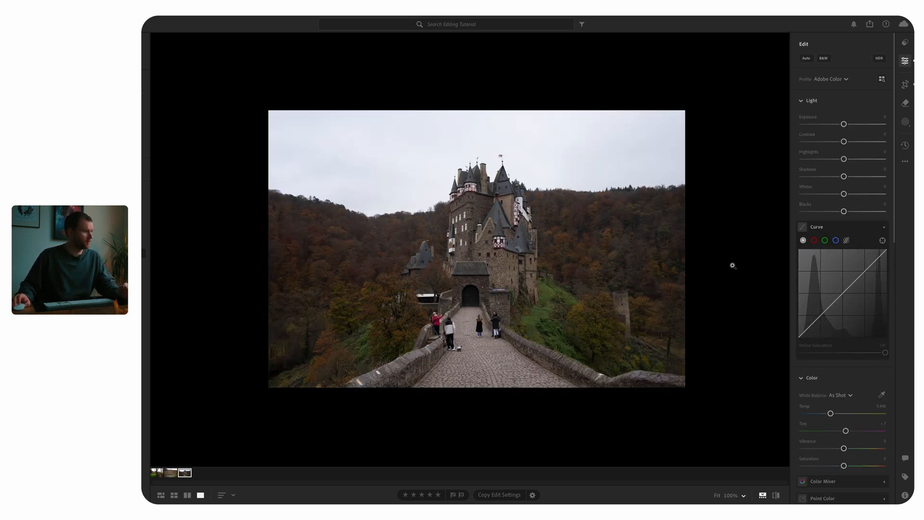
click(904, 84)
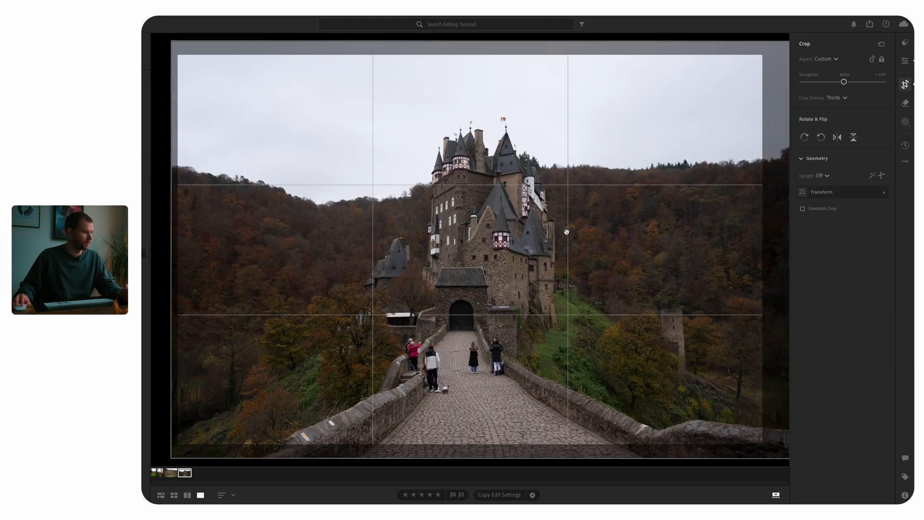
key(Return)
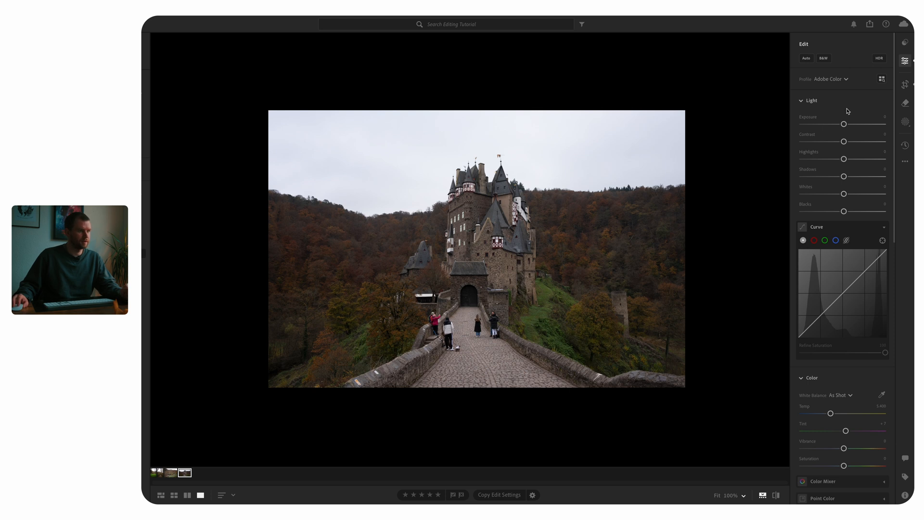
Raise the exposure slightly, set Highlights to -60, Shadows to +20 and Whites to +24, and lower the Blacks moderately.
scroll(847, 116, down, 1)
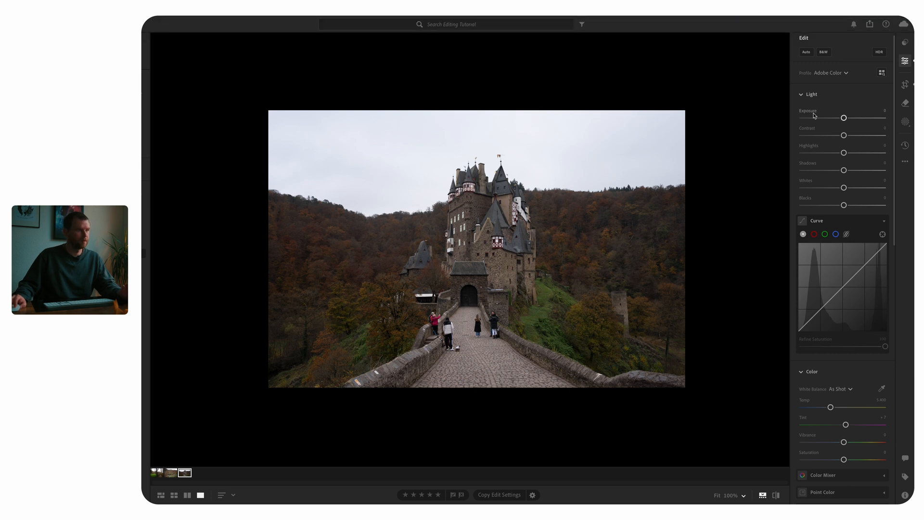
drag(844, 119, 848, 120)
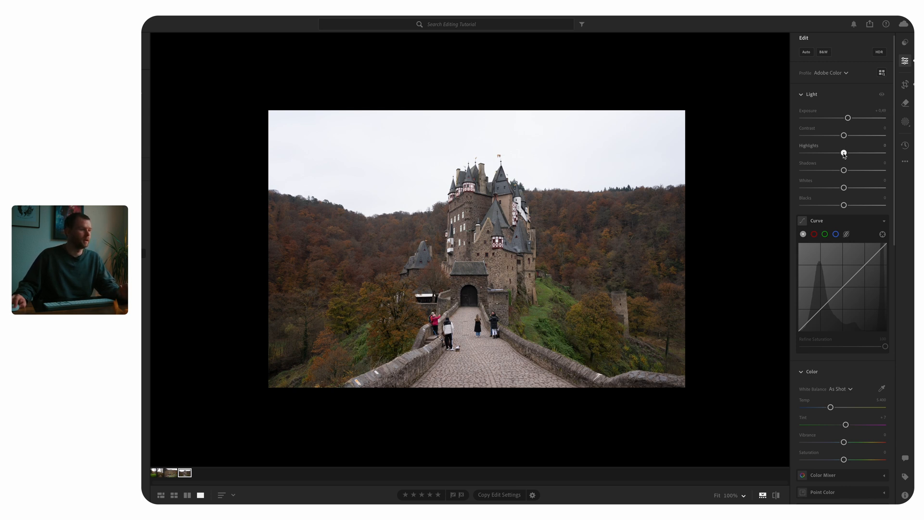
drag(844, 153, 822, 210)
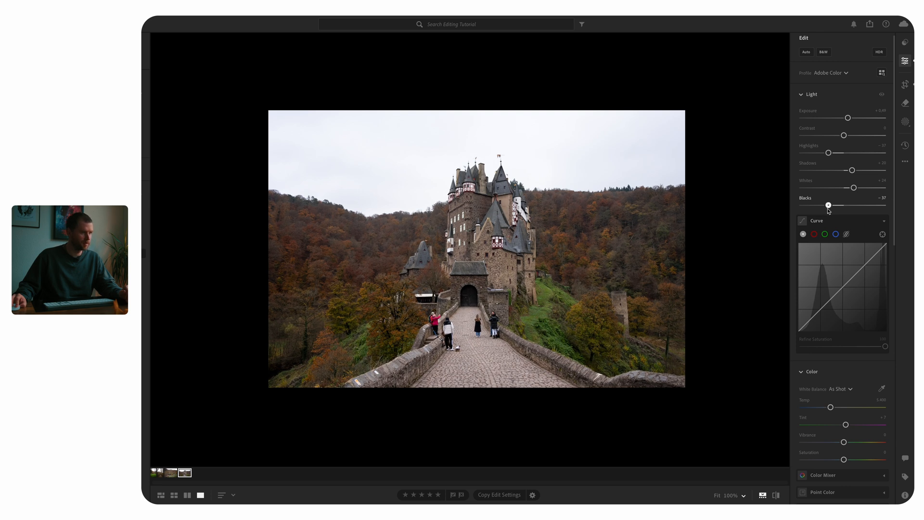
drag(831, 210, 831, 206)
mouse_move(829, 153)
mouse_down()
mouse_move(804, 154)
mouse_move(820, 155)
mouse_up()
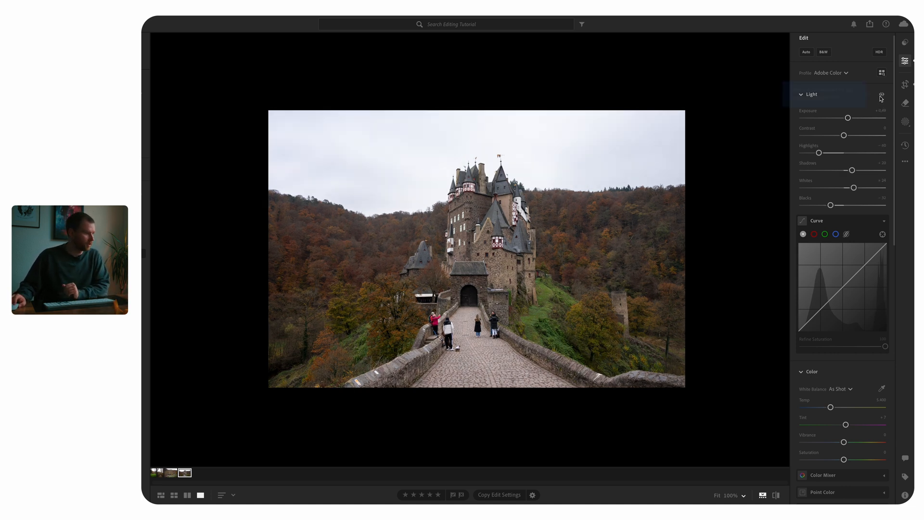
drag(881, 98, 881, 98)
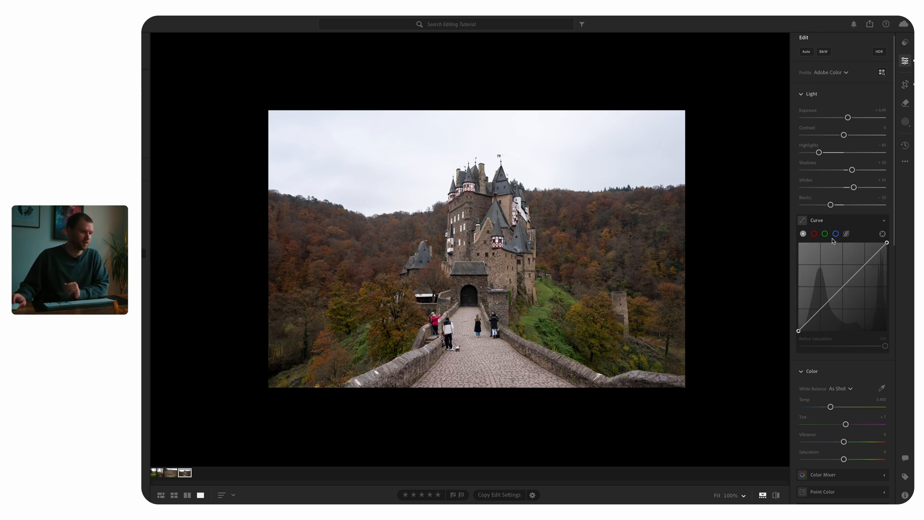
Add shadow, midtone and highlight points to the tone curve and shape them into a gentle S-curve.
scroll(833, 241, down, 3)
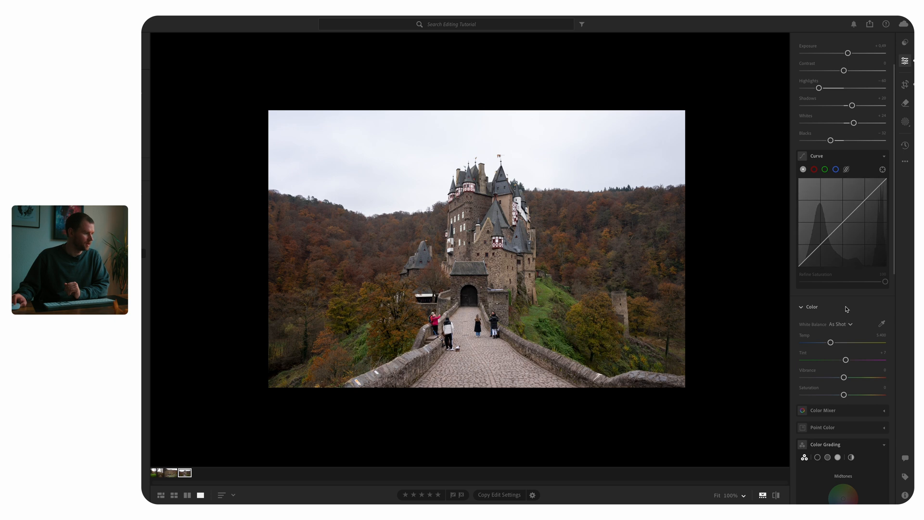
click(843, 222)
click(821, 244)
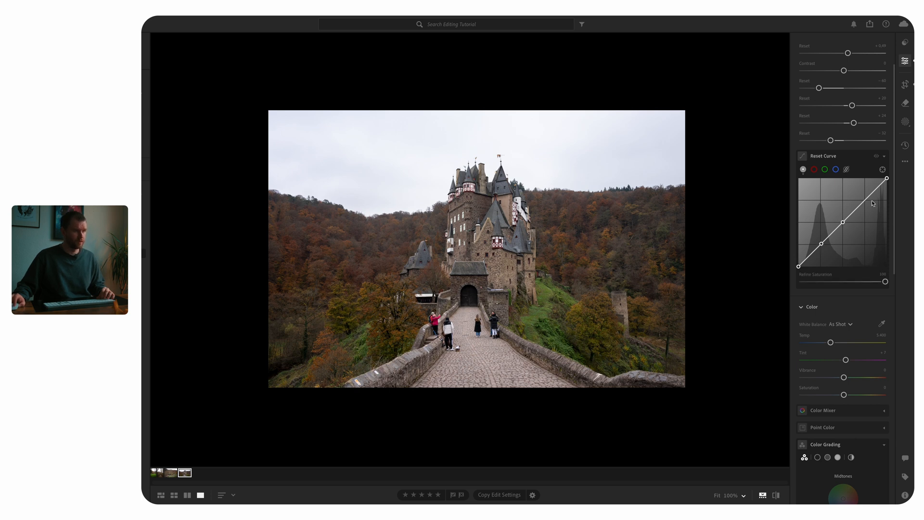
click(865, 199)
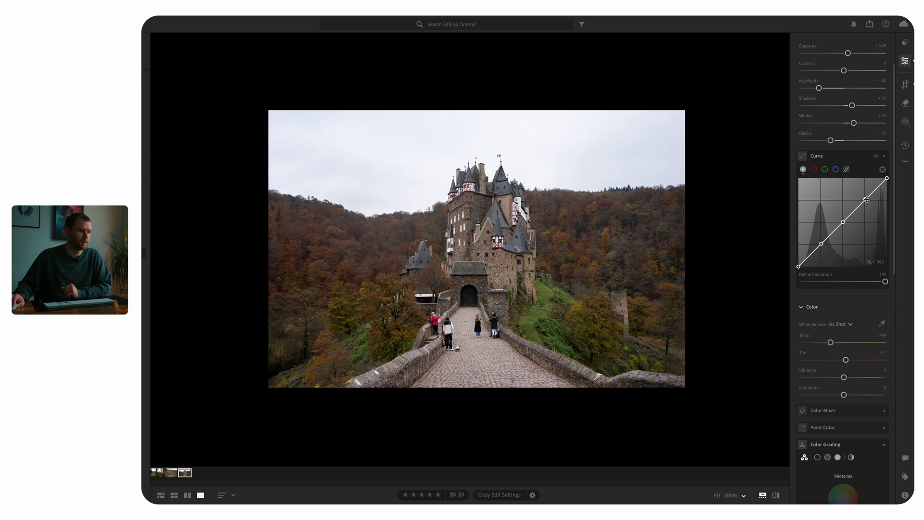
drag(867, 199, 865, 199)
drag(821, 244, 823, 247)
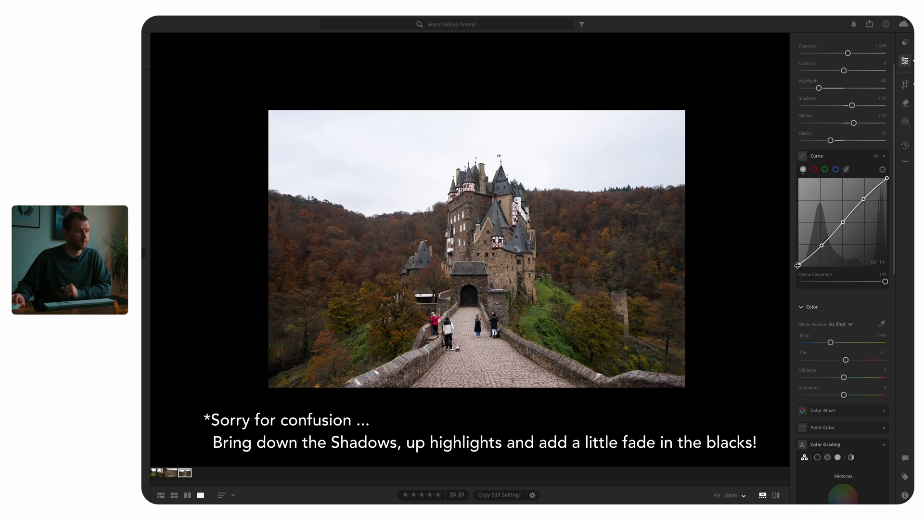
Fade the tone curve by lifting its black point to an output of about 4.7 and slightly lowering its white point.
drag(798, 265, 798, 265)
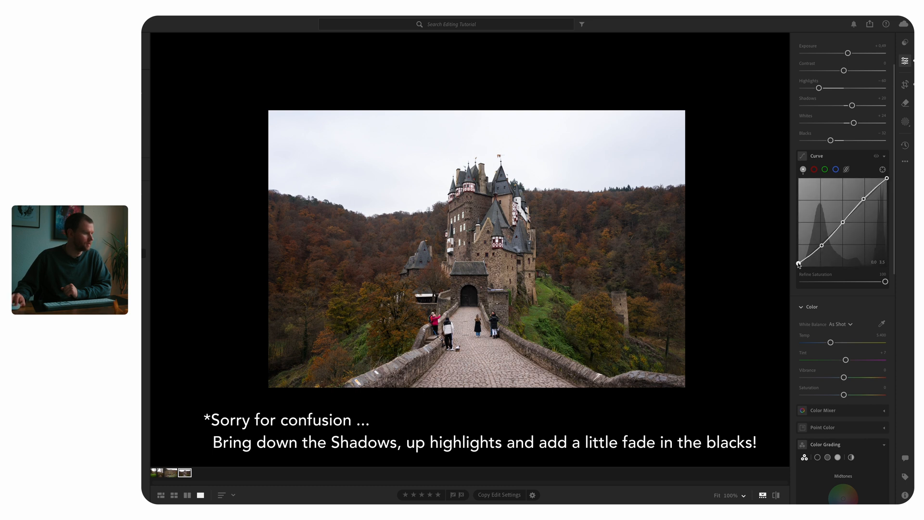
mouse_move(799, 264)
mouse_down()
mouse_move(798, 250)
mouse_move(794, 263)
mouse_up()
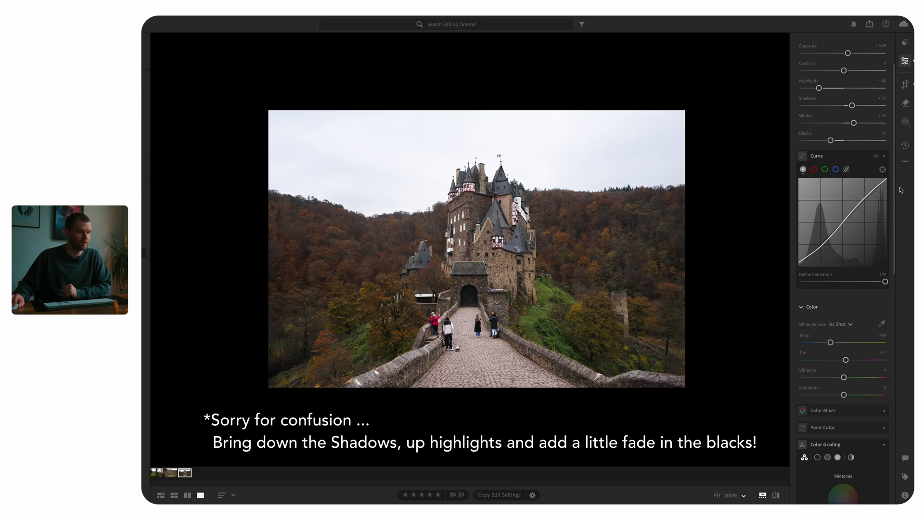
drag(887, 178, 889, 185)
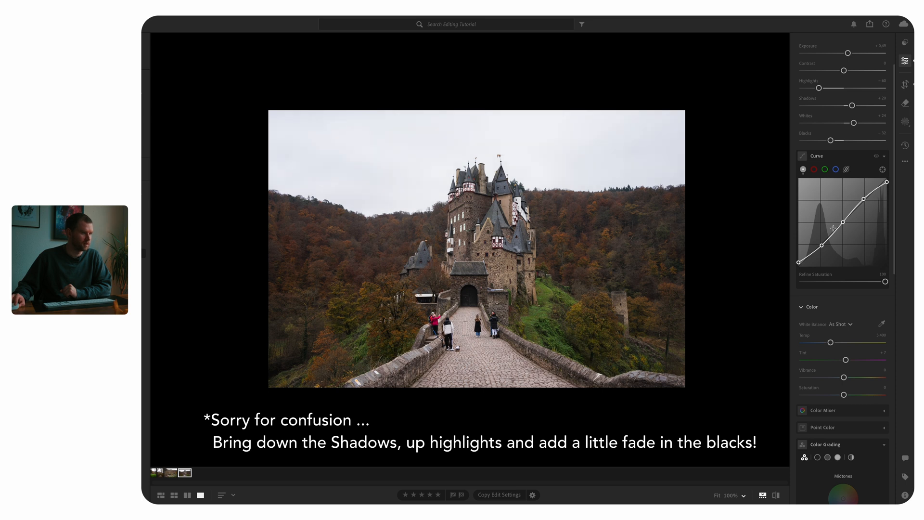
Compare the castle photo with and without the tone curve adjustment.
click(875, 157)
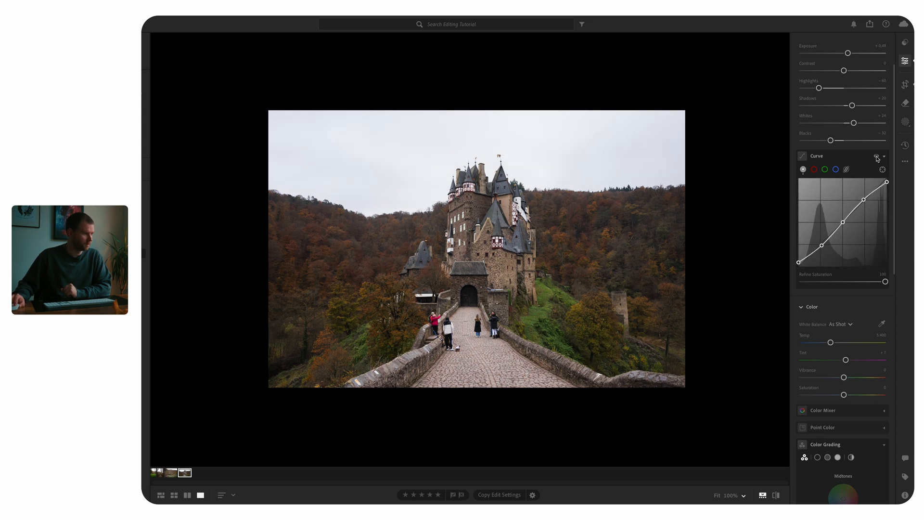
click(876, 157)
click(877, 157)
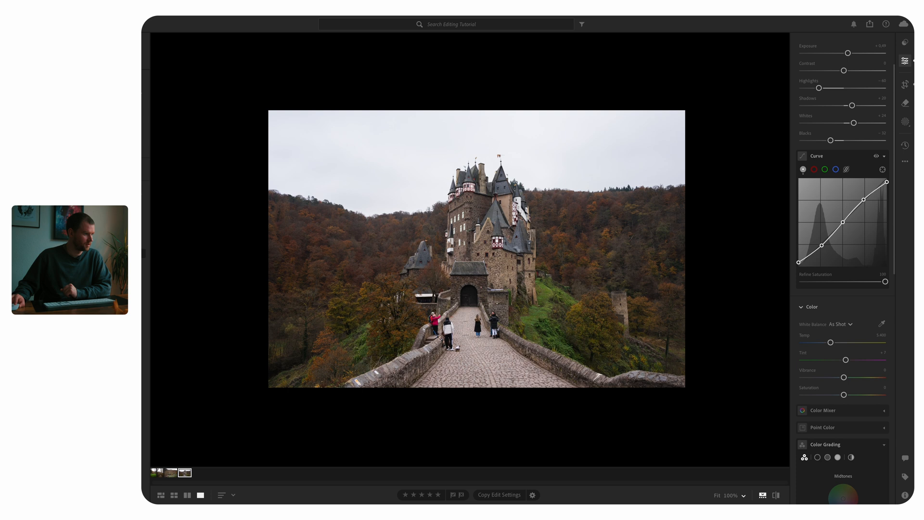
click(877, 158)
click(877, 157)
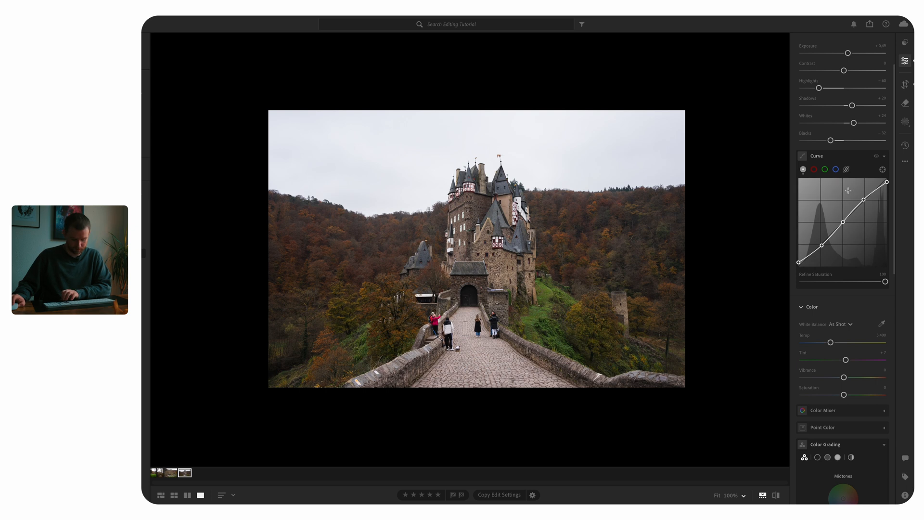
key(shift+r)
key(ctrl+z)
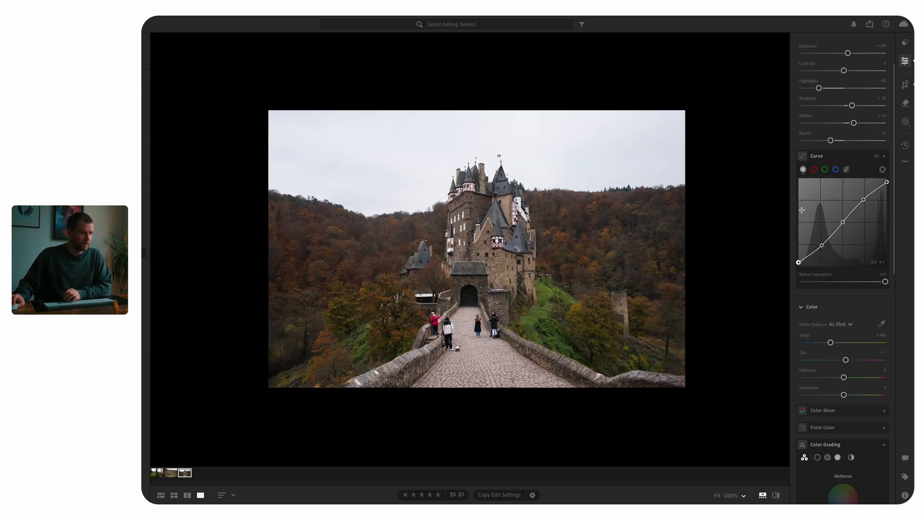
Fine-tune the light by slightly raising Highlights and slightly lowering Whites, and compare the edit with the original photo.
scroll(812, 227, up, 2)
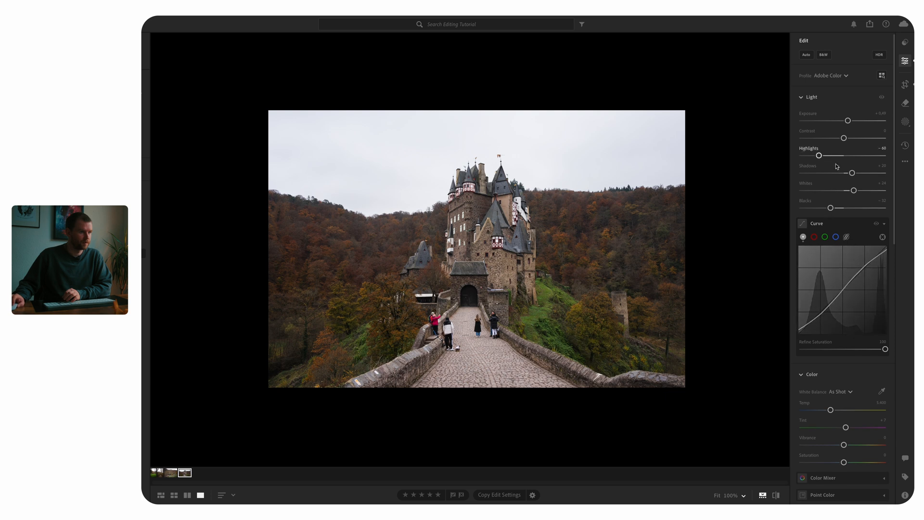
mouse_move(854, 191)
mouse_down()
mouse_move(842, 192)
mouse_move(852, 192)
mouse_up()
drag(819, 155, 811, 156)
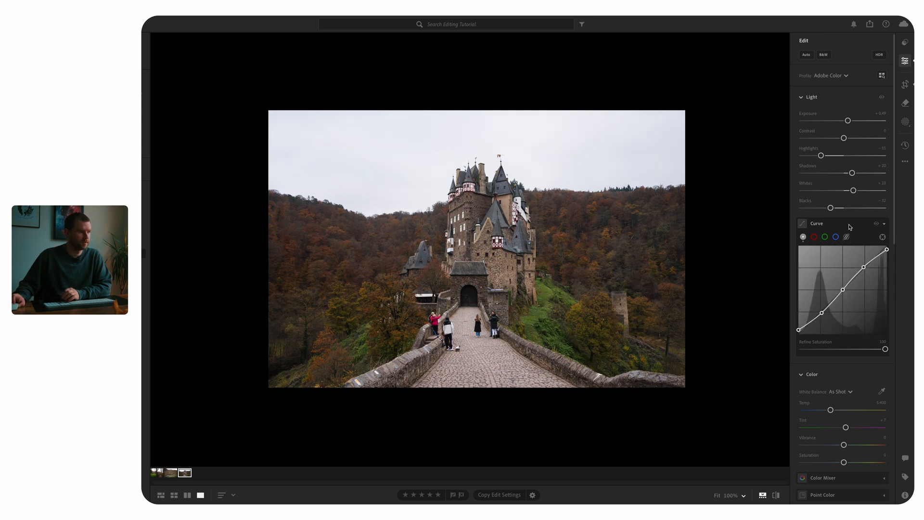
scroll(848, 227, down, 1)
key(backslash)
key(backslash)
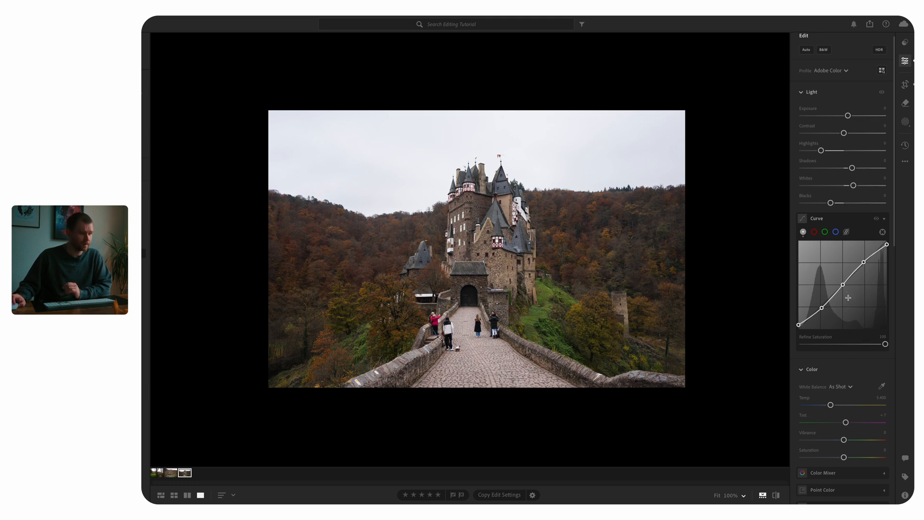
Try warming the photo's white balance temperature to about 5,690 and reset it to its default.
scroll(849, 293, down, 2)
scroll(848, 294, down, 2)
scroll(848, 295, down, 2)
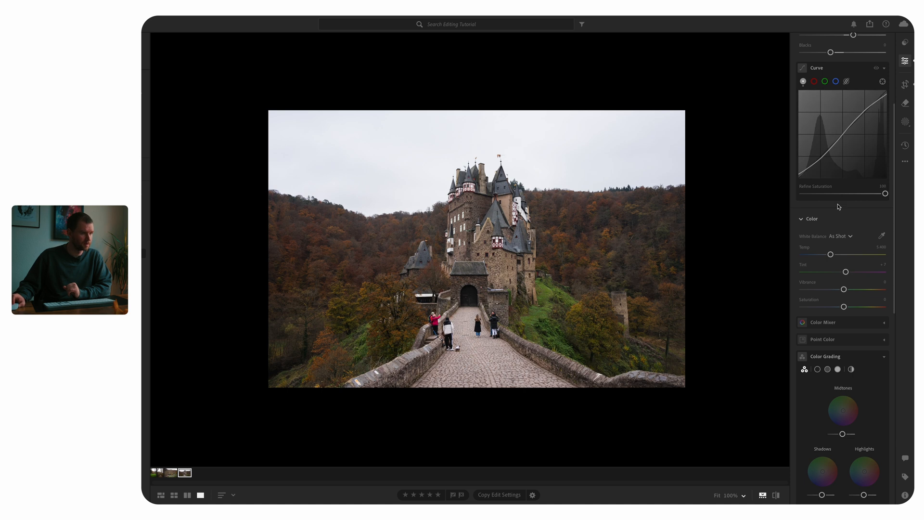
scroll(842, 212, down, 1)
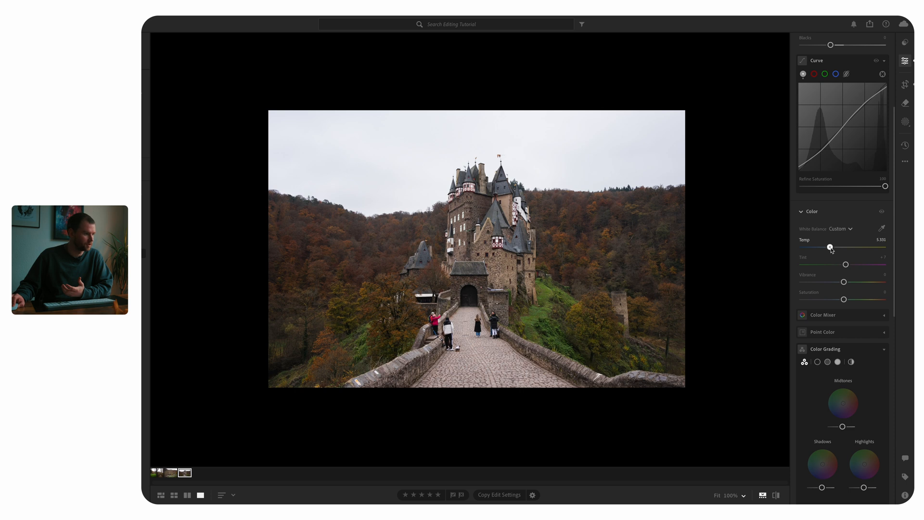
mouse_move(832, 248)
mouse_down()
mouse_move(806, 248)
mouse_move(881, 251)
mouse_move(834, 240)
mouse_up()
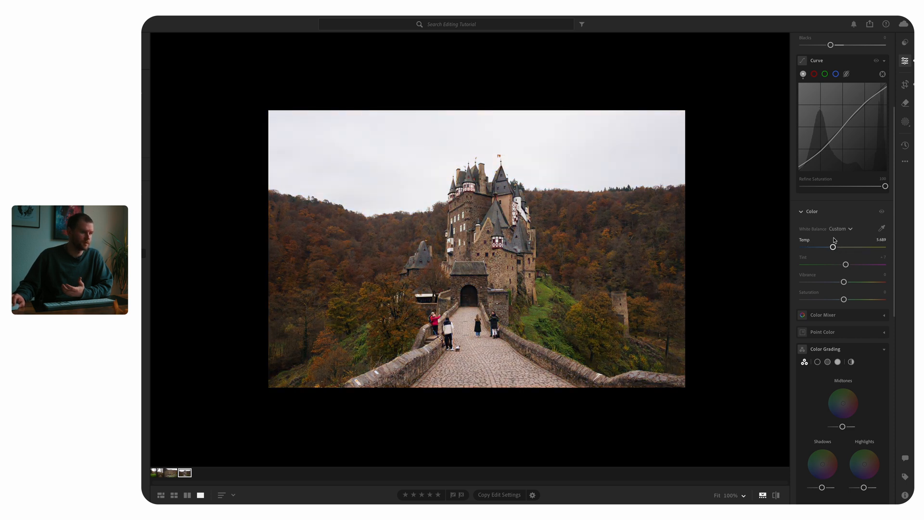
double_click(808, 242)
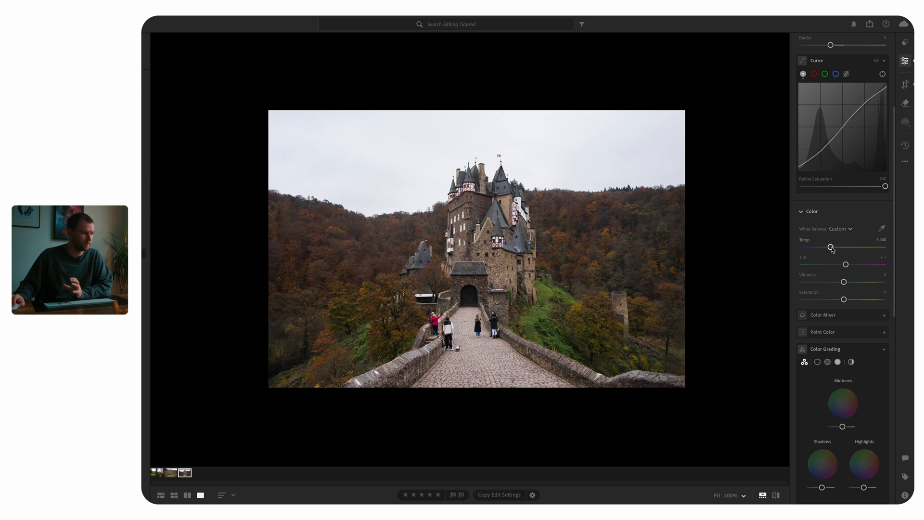
Warm the white balance Temp to about 5,670 and compare the photo with and without the color adjustments.
scroll(832, 248, up, 1)
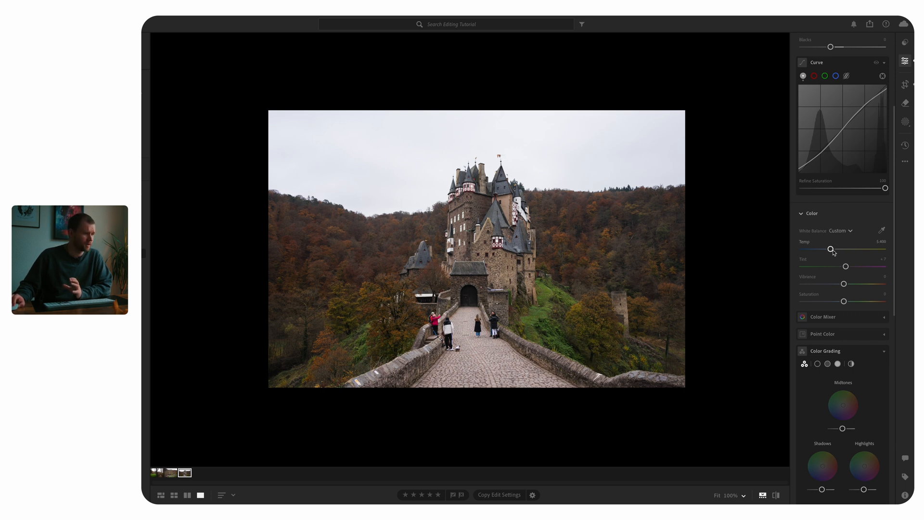
scroll(832, 251, up, 1)
drag(832, 252, 833, 253)
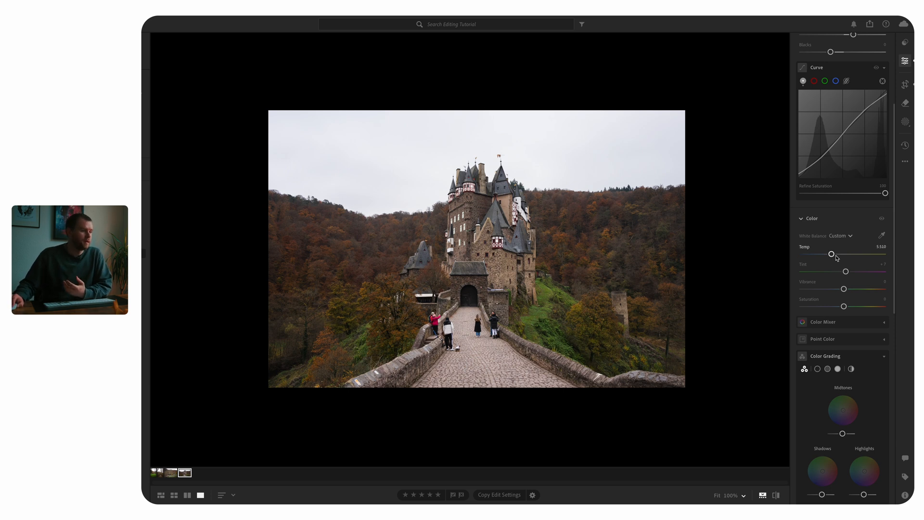
drag(835, 258, 842, 272)
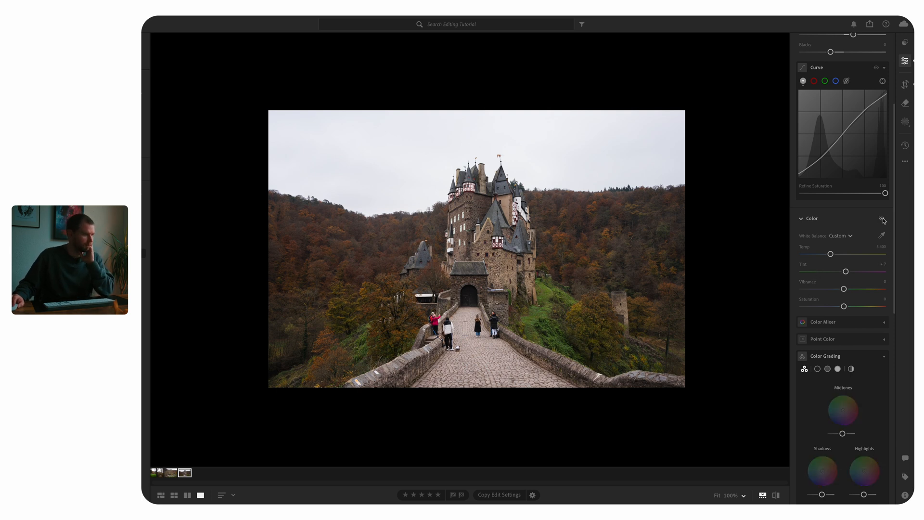
scroll(883, 220, down, 1)
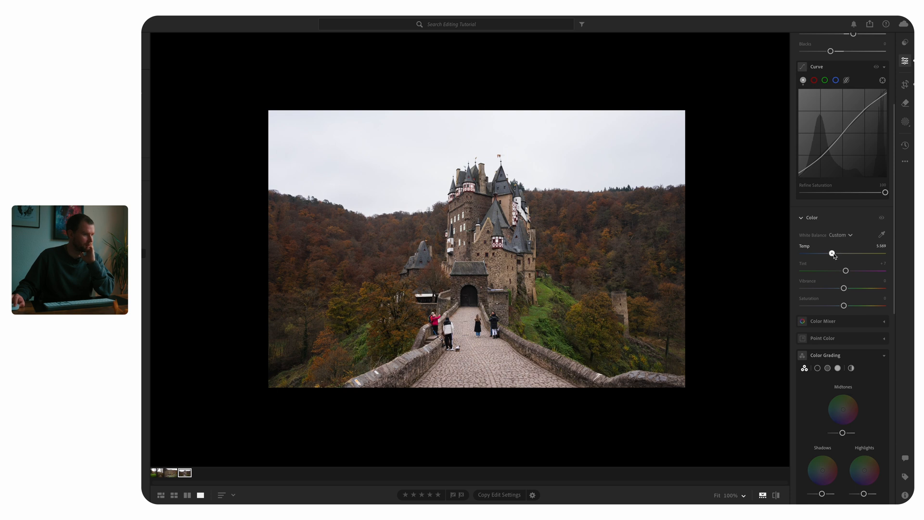
click(883, 218)
Show the Color Mixer and examine its Luminance, Color and Hue adjustment modes, leaving it on Hue.
scroll(845, 263, down, 3)
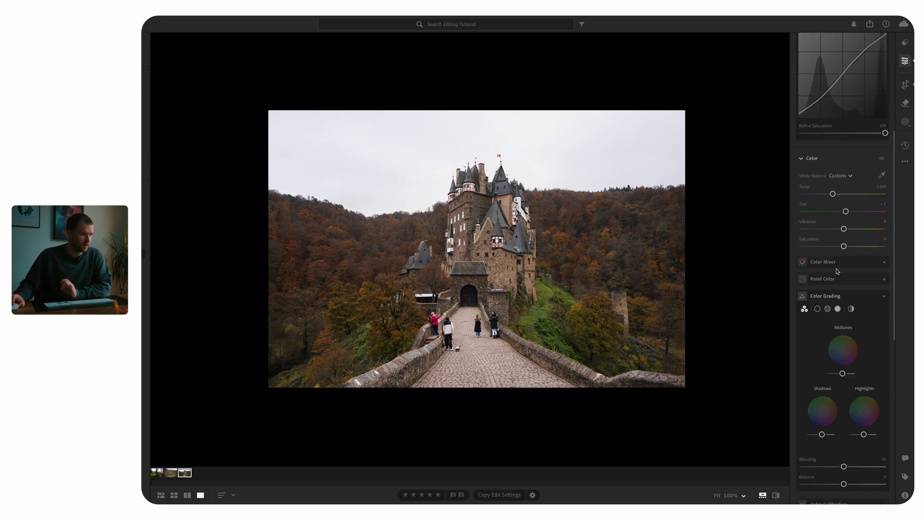
scroll(848, 272, down, 2)
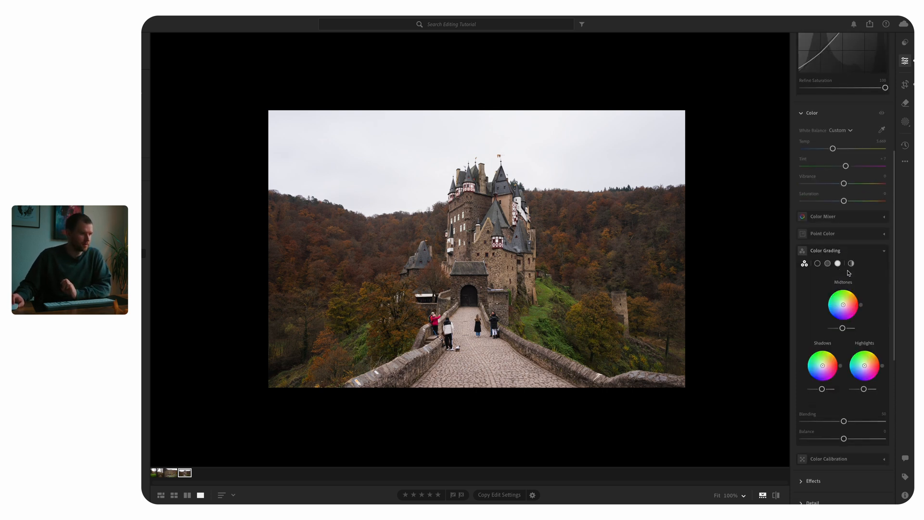
click(884, 220)
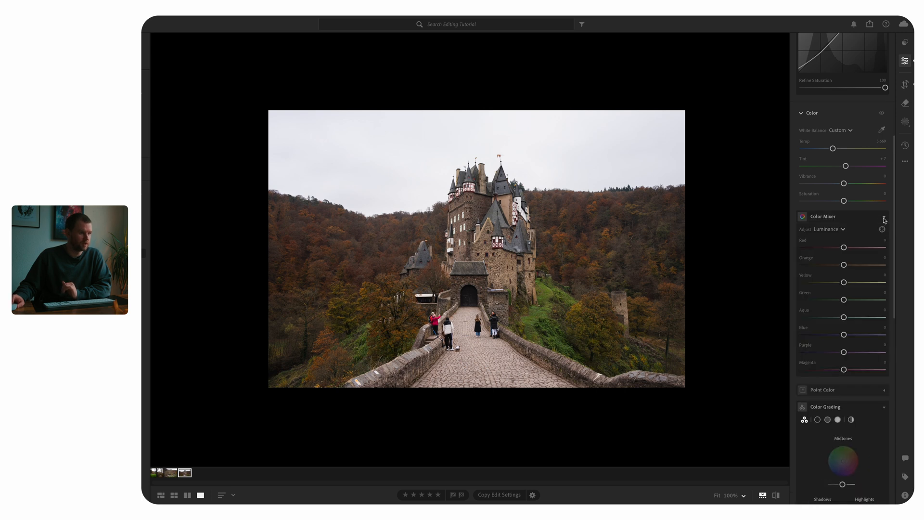
click(841, 230)
click(823, 243)
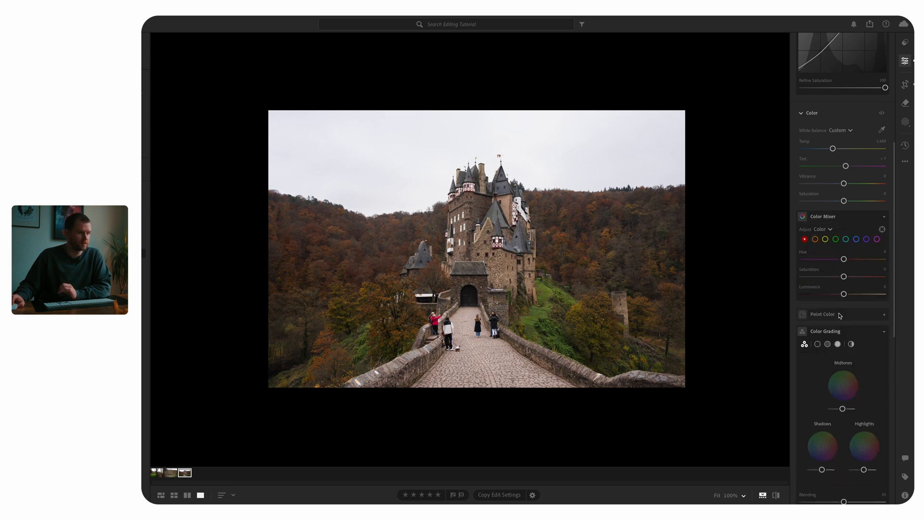
click(824, 230)
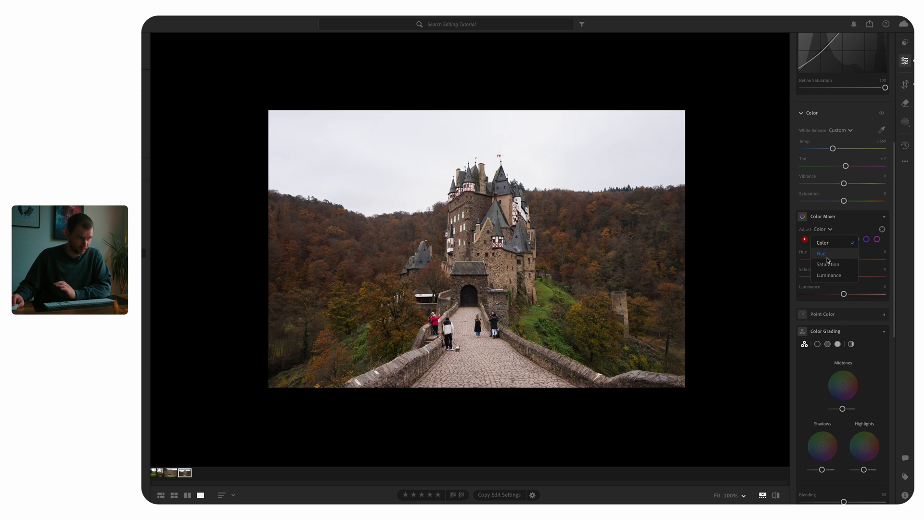
click(814, 256)
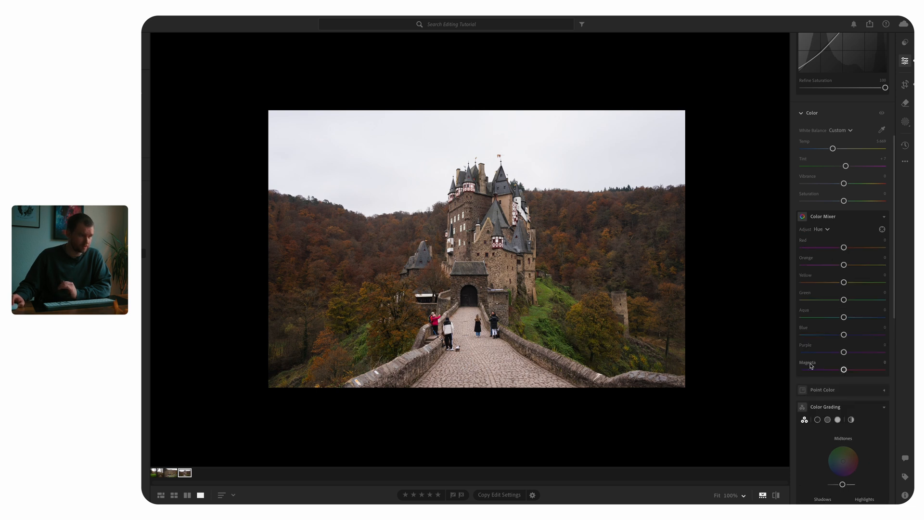
click(828, 230)
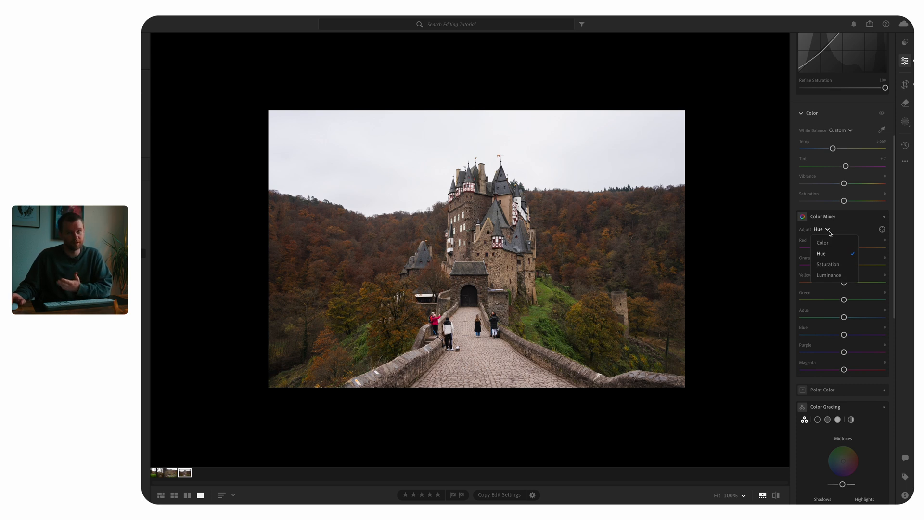
click(850, 226)
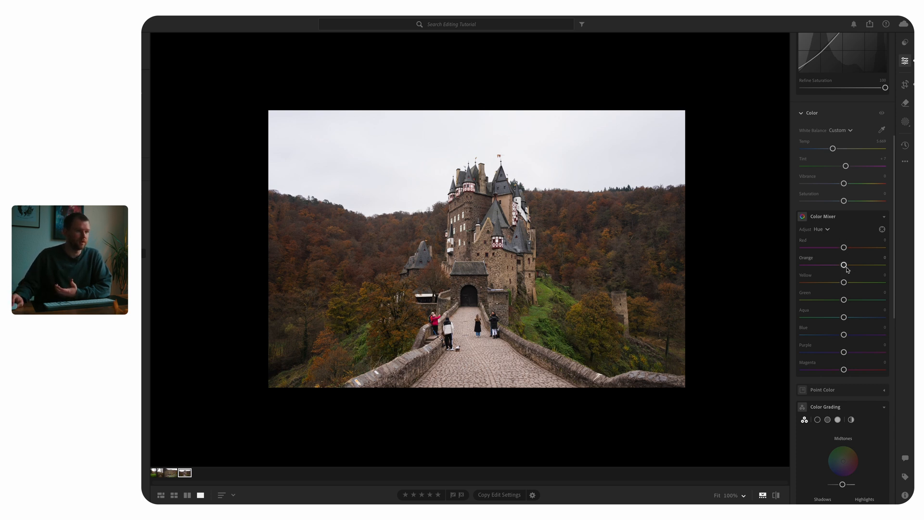
Try shifting the Orange hue in the Color Mixer to about -83 and reset it.
scroll(845, 265, down, 2)
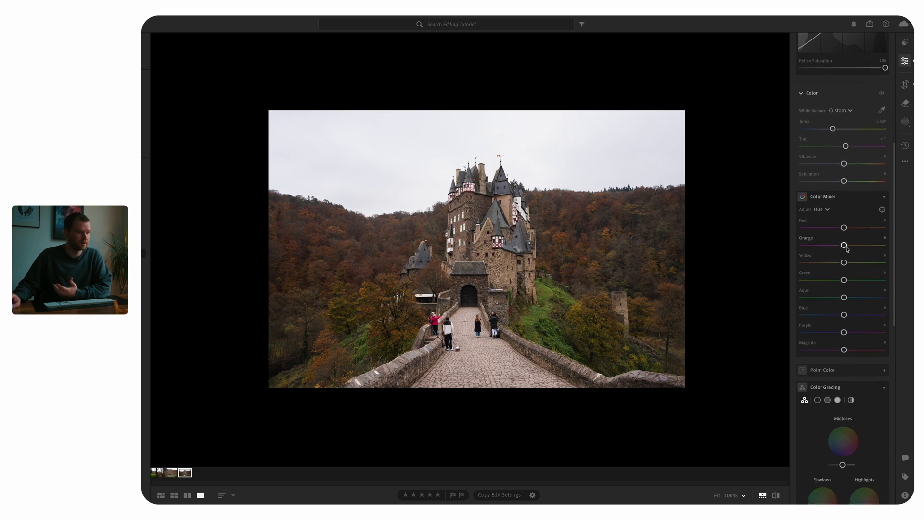
drag(846, 248, 810, 257)
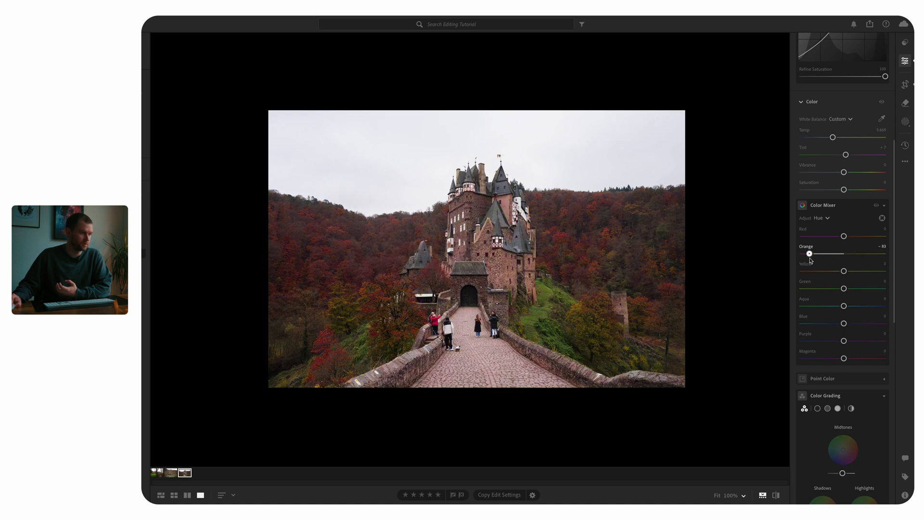
double_click(810, 258)
Try lowering Orange saturation and reducing Orange luminance to -100 in the Color Mixer, and undo the changes.
click(821, 218)
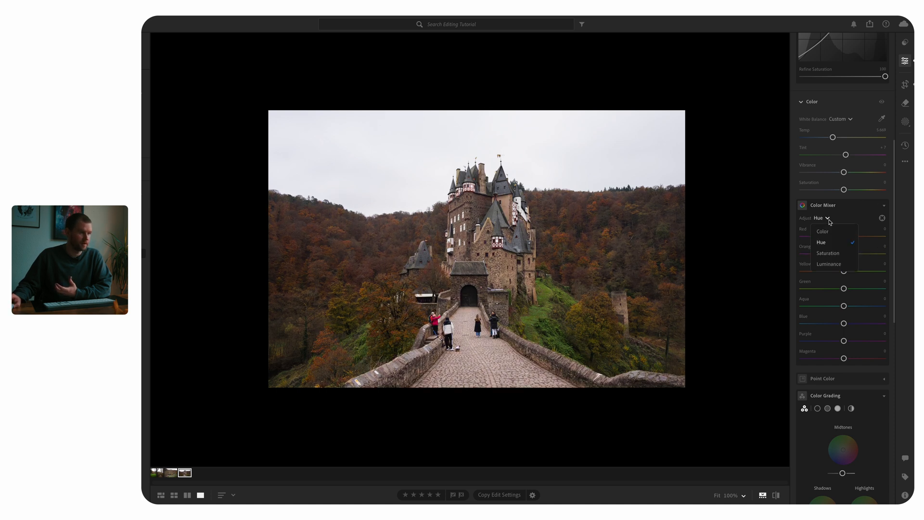
click(823, 254)
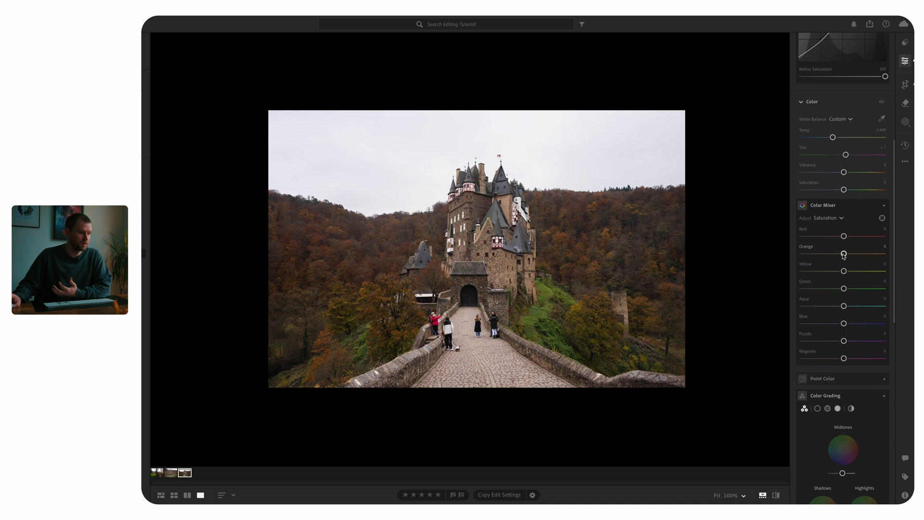
drag(845, 256, 810, 255)
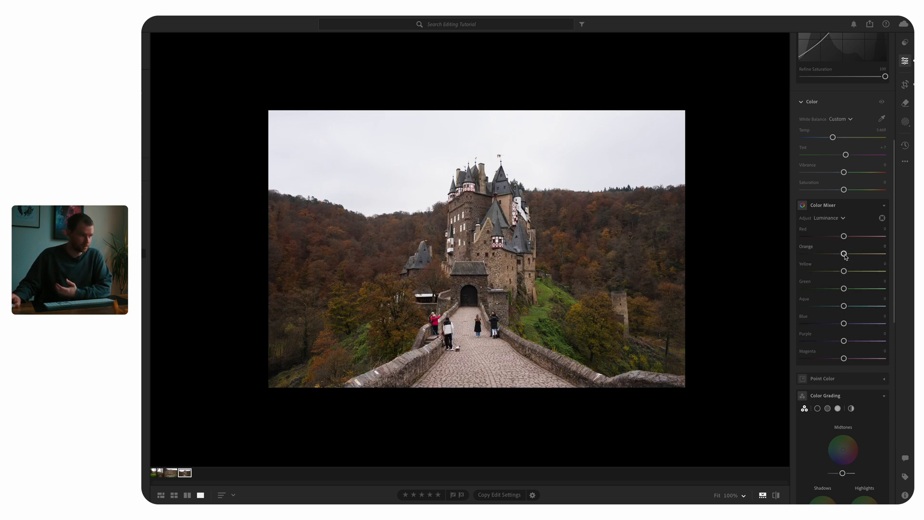
drag(845, 256, 769, 255)
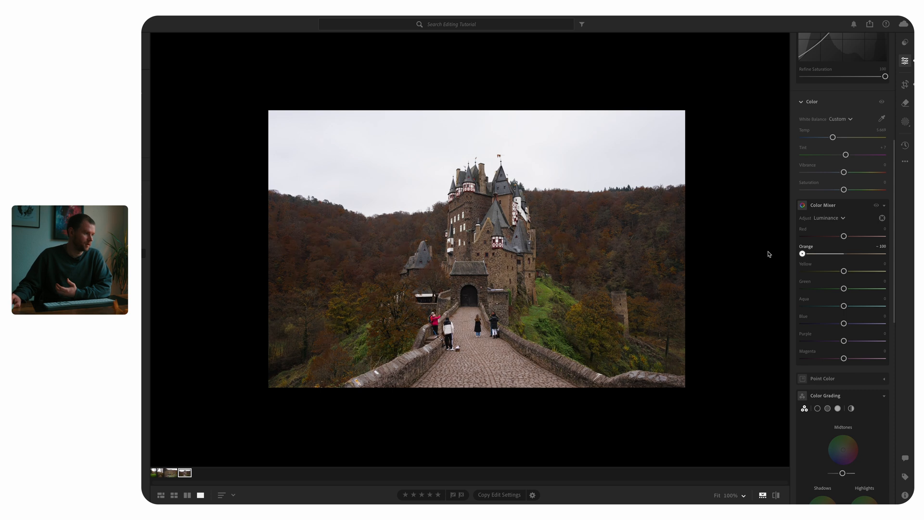
key(ctrl+z)
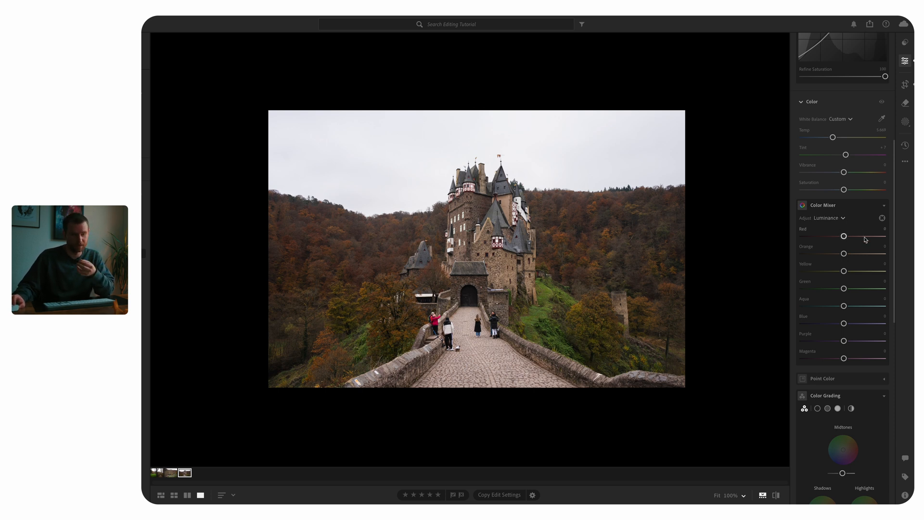
Adjust the Color Mixer hues to about Red +10, Orange -15, Yellow -28 and Green -12.
click(828, 218)
click(834, 243)
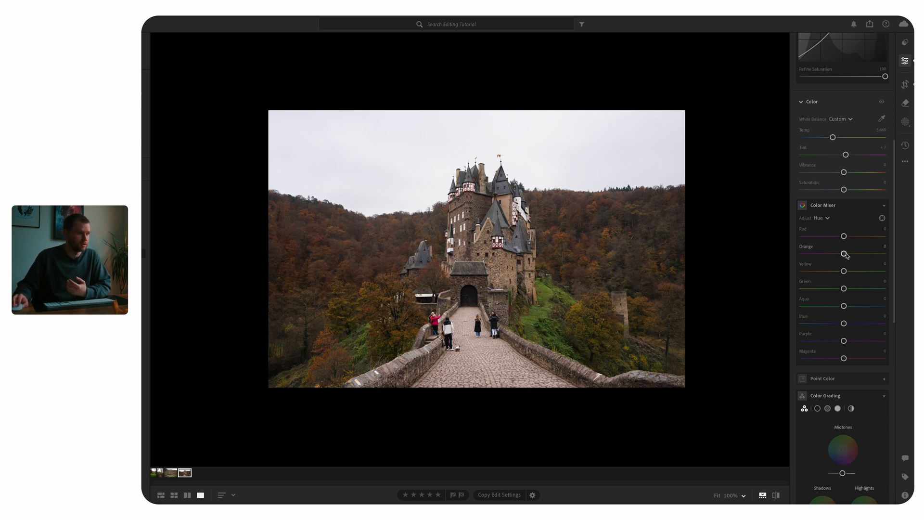
drag(845, 255, 853, 256)
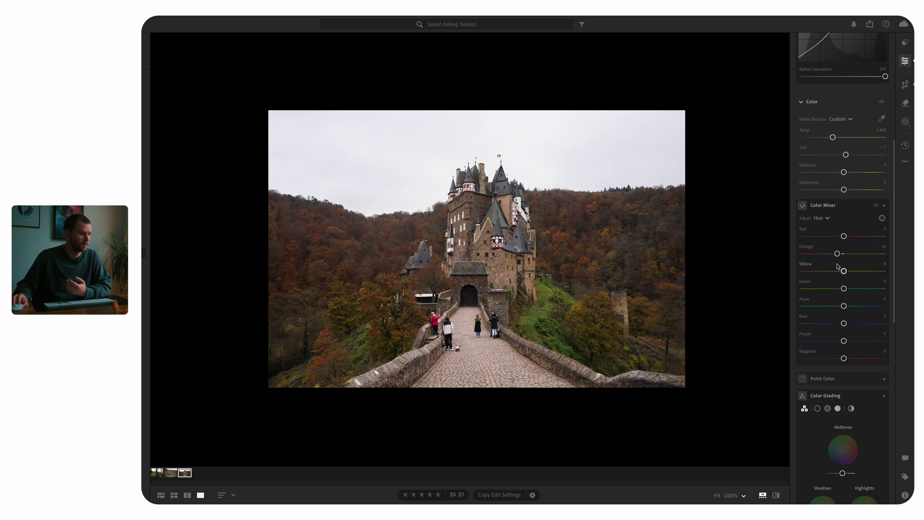
scroll(844, 274, up, 1)
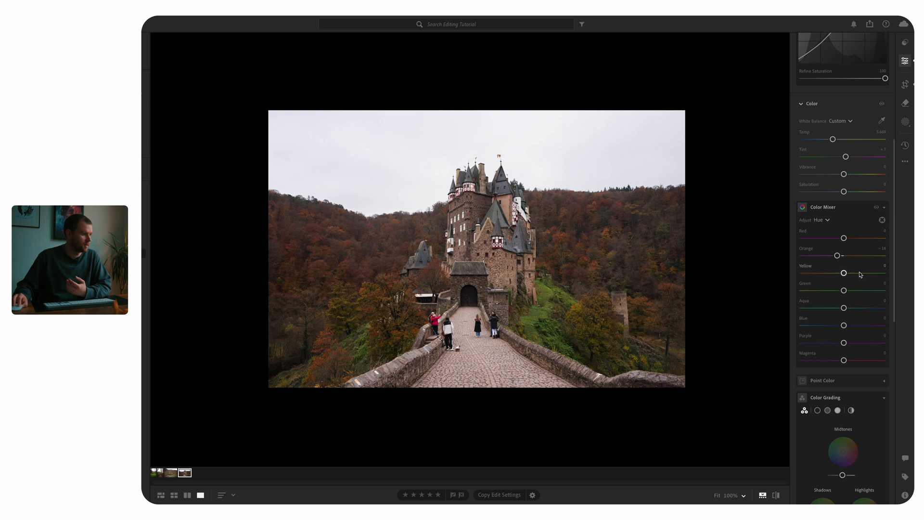
scroll(838, 276, down, 1)
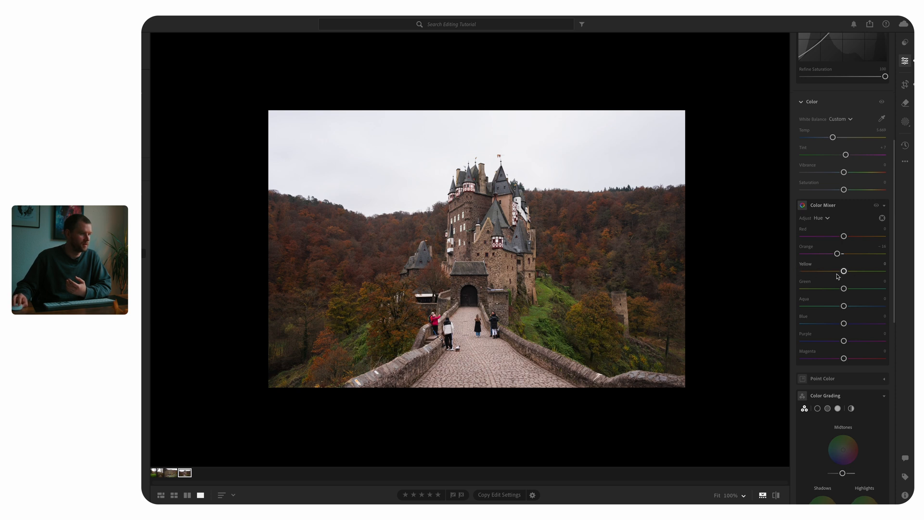
drag(850, 273, 838, 290)
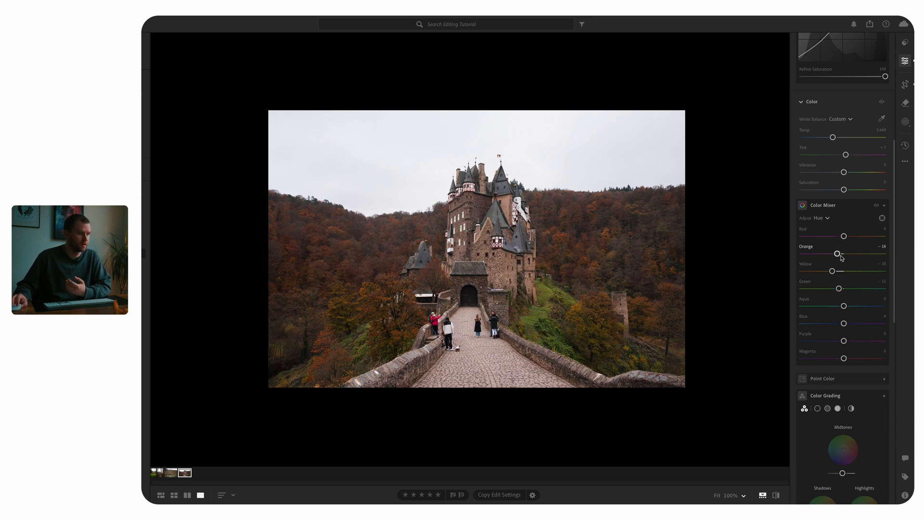
drag(838, 256, 854, 239)
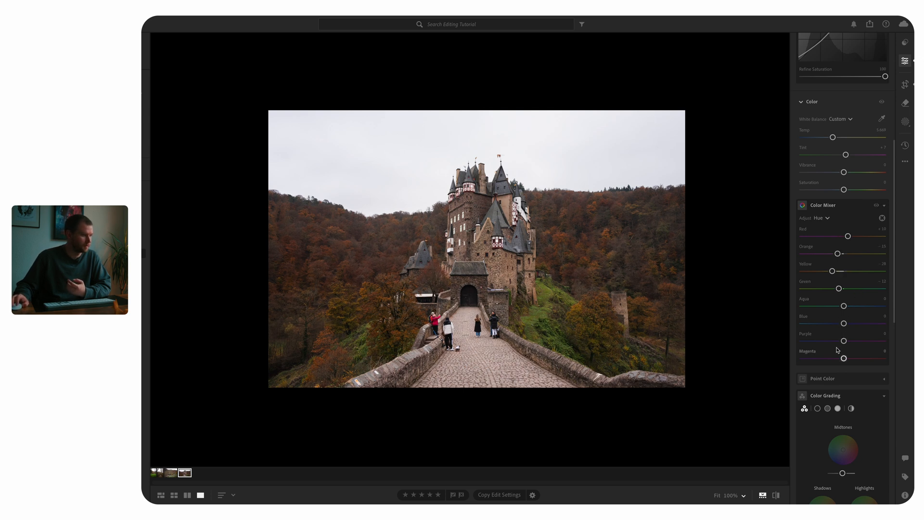
Try shifting the Magenta and Purple hues in the Color Mixer, and reset both.
mouse_move(844, 359)
mouse_down()
mouse_move(884, 357)
mouse_move(832, 358)
mouse_up()
scroll(833, 360, down, 1)
double_click(832, 340)
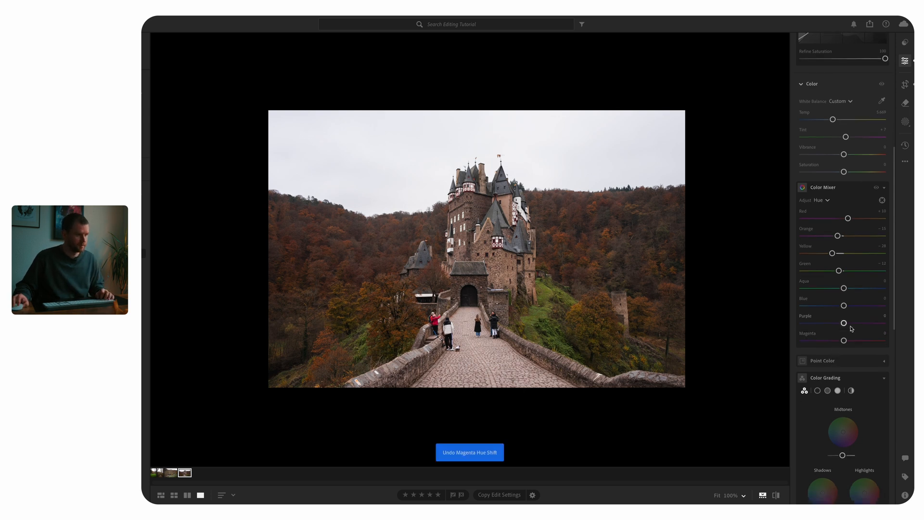
drag(844, 323, 860, 325)
drag(864, 325, 834, 327)
double_click(833, 323)
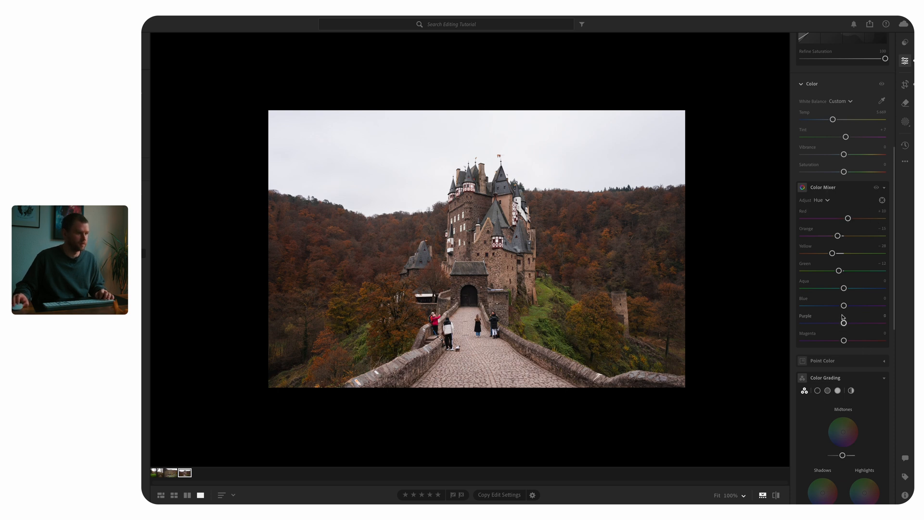
Adjust Color Mixer saturation to about Red +2, Orange +18, Yellow +1, Green -12, Aqua -3 and Blue -30.
click(828, 201)
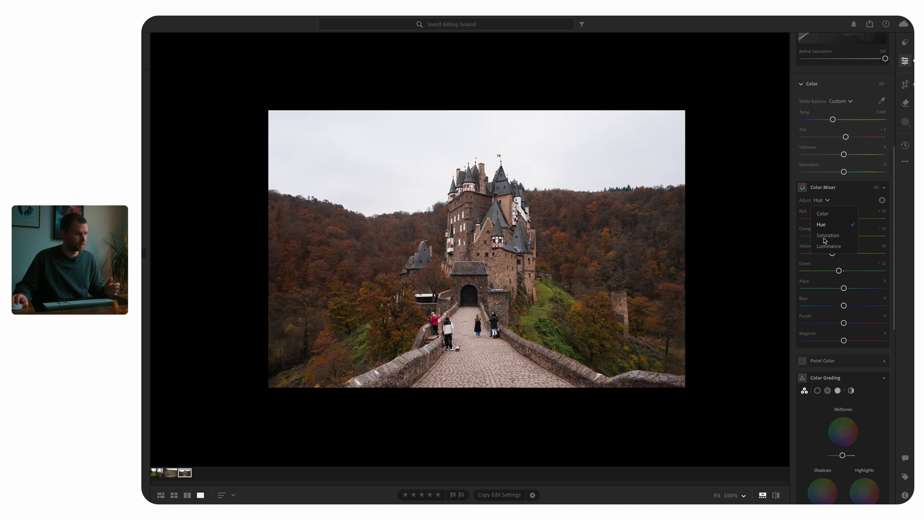
click(828, 236)
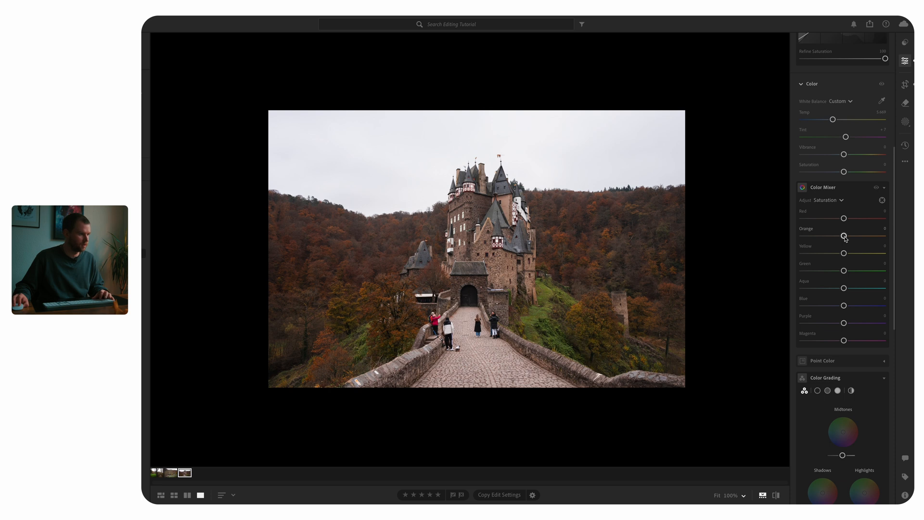
drag(844, 236, 852, 238)
mouse_move(852, 238)
mouse_down()
mouse_move(850, 220)
mouse_move(836, 219)
mouse_move(848, 221)
mouse_up()
drag(844, 253, 834, 272)
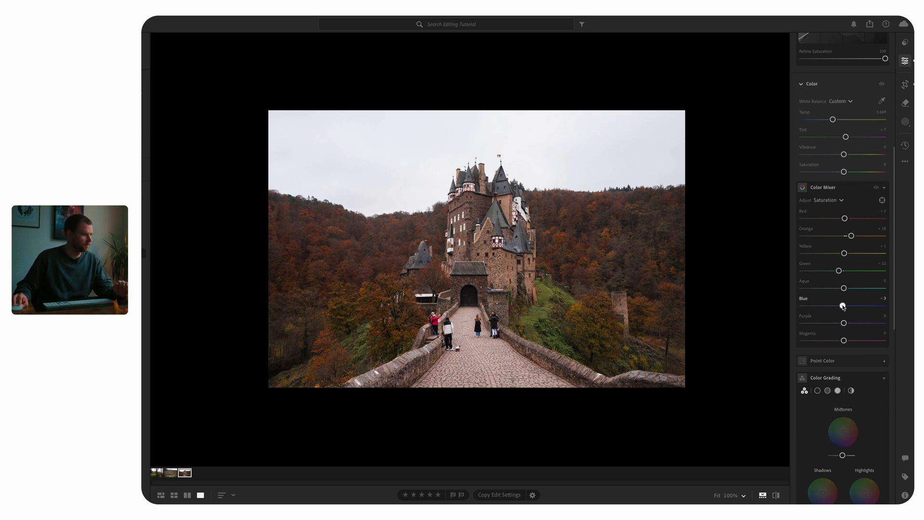
mouse_move(843, 306)
mouse_down()
mouse_move(781, 308)
mouse_move(887, 309)
mouse_move(814, 306)
mouse_move(842, 289)
mouse_move(832, 308)
mouse_move(809, 308)
mouse_move(832, 308)
mouse_up()
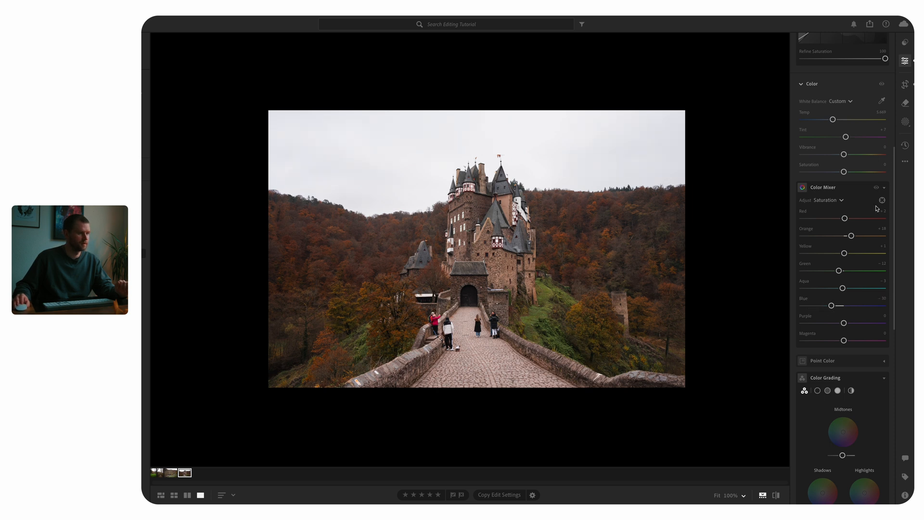
Adjust Color Mixer luminance to about Red +8, Orange +12 and Green -3, and compare the photo with and without the mixer.
click(827, 200)
click(830, 244)
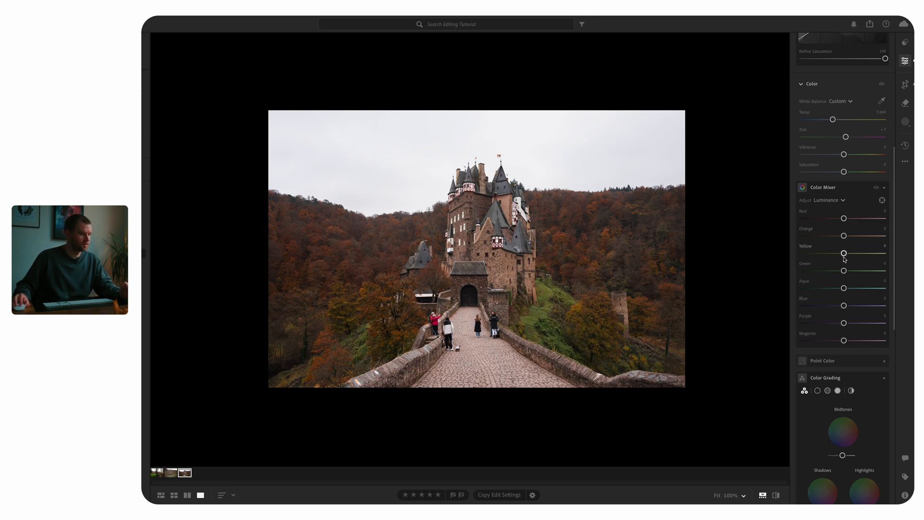
mouse_move(844, 236)
mouse_down()
mouse_move(861, 237)
mouse_move(848, 237)
mouse_move(848, 220)
mouse_up()
mouse_move(844, 271)
mouse_down()
mouse_move(832, 273)
mouse_move(853, 273)
mouse_move(842, 273)
mouse_up()
click(877, 188)
click(877, 188)
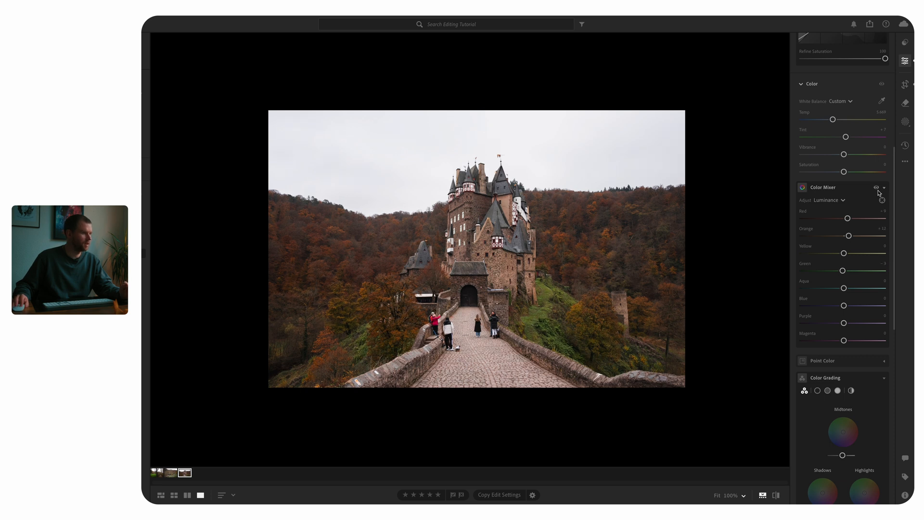
click(878, 190)
click(877, 191)
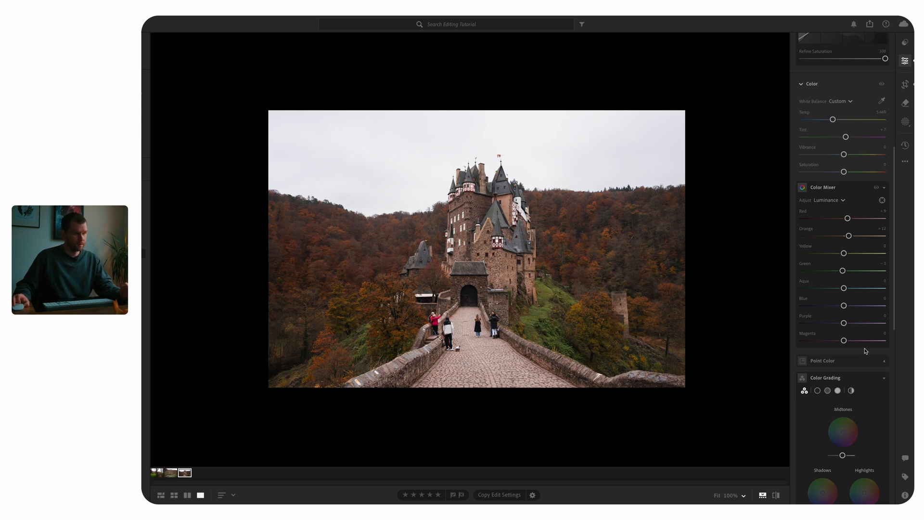
Tint the shadows in Color Grading with a teal-green at hue about 158 and saturation about 10, and compare before and after.
scroll(865, 352, down, 3)
scroll(864, 352, down, 2)
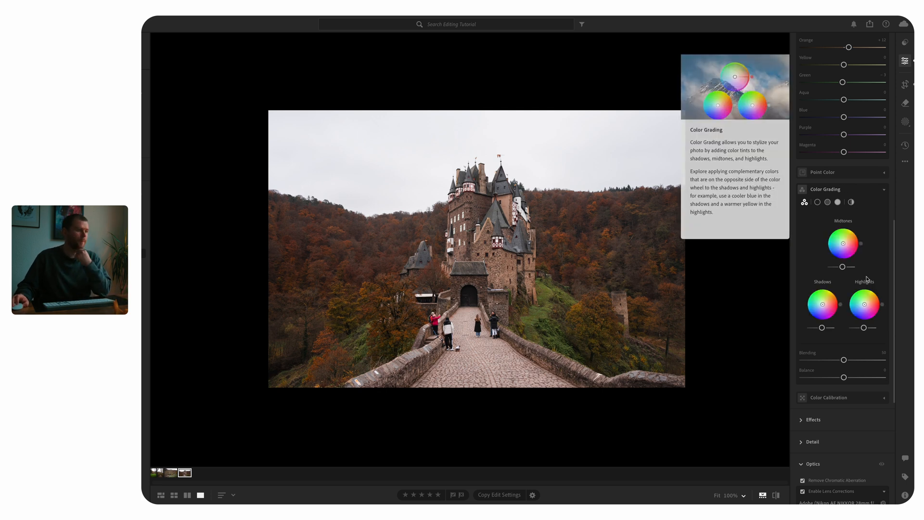
scroll(851, 290, down, 1)
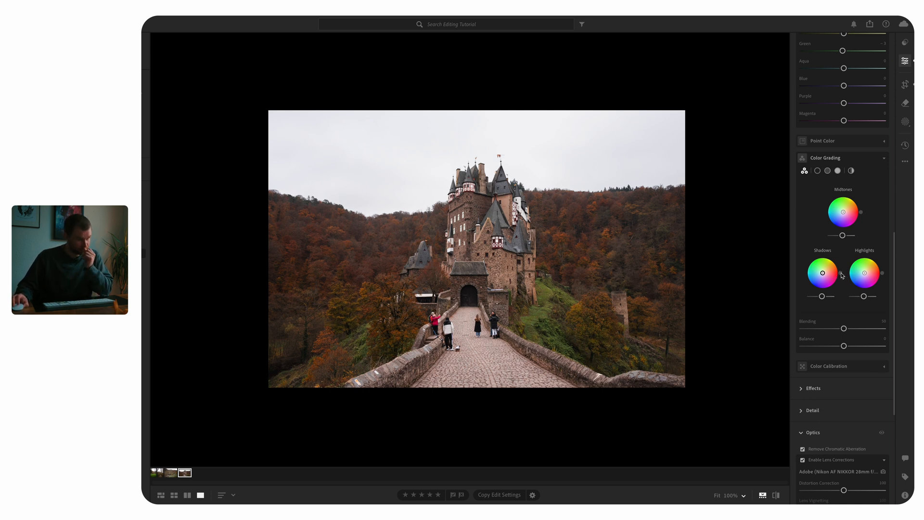
mouse_move(816, 268)
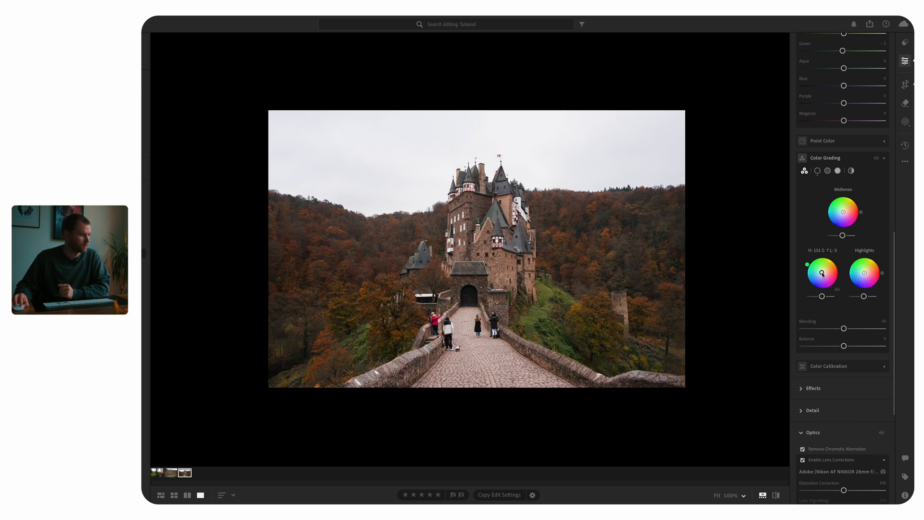
drag(822, 274, 819, 271)
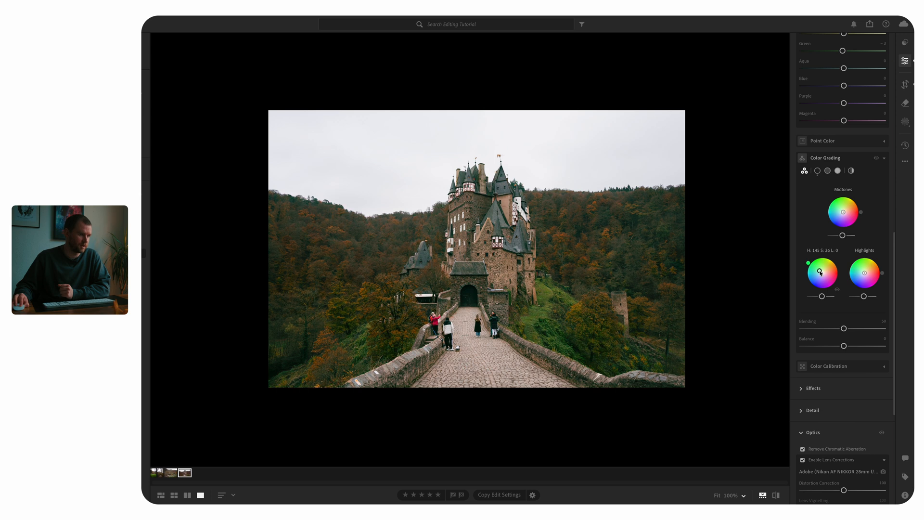
click(818, 171)
drag(835, 216, 825, 210)
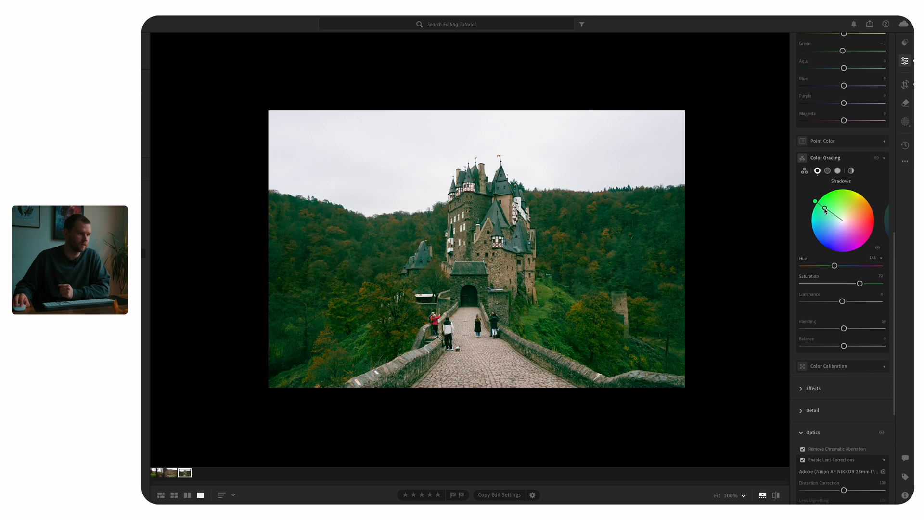
mouse_move(822, 218)
mouse_down()
mouse_move(840, 235)
mouse_move(873, 225)
mouse_move(845, 207)
mouse_move(813, 221)
mouse_move(825, 215)
mouse_up()
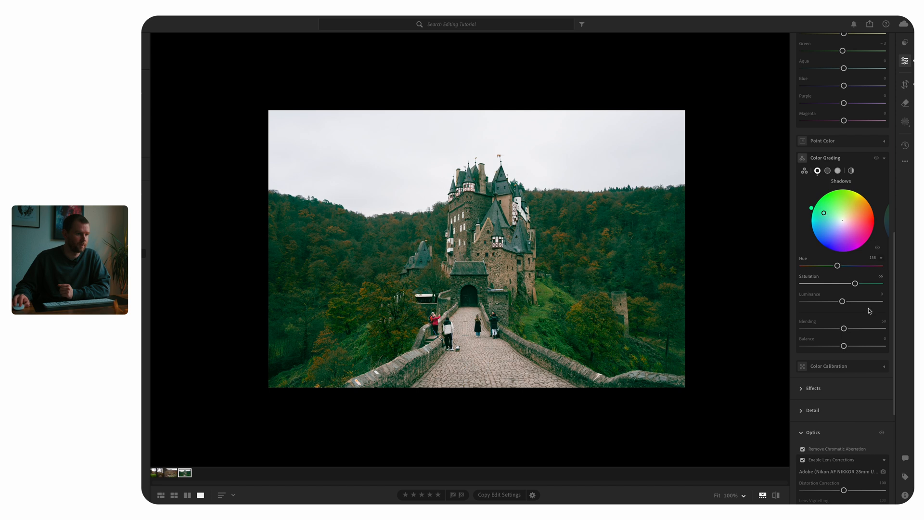
drag(855, 283, 810, 285)
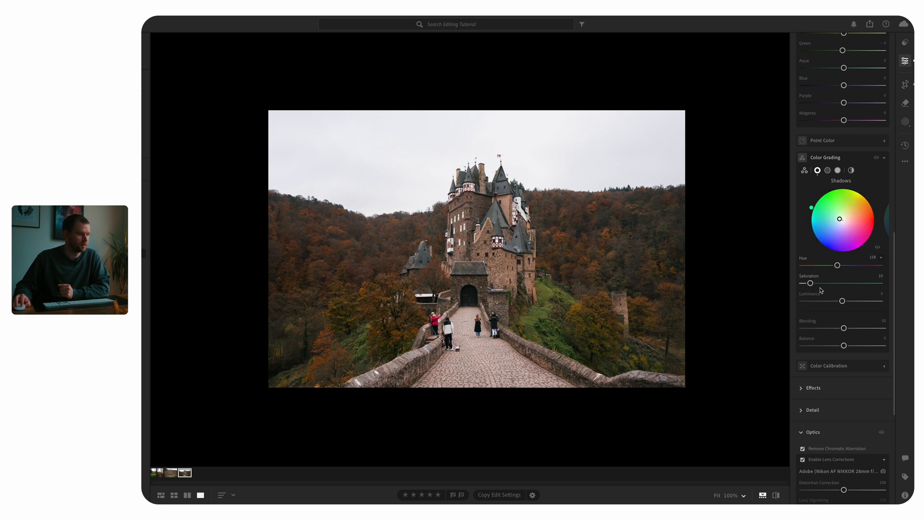
click(876, 157)
click(876, 158)
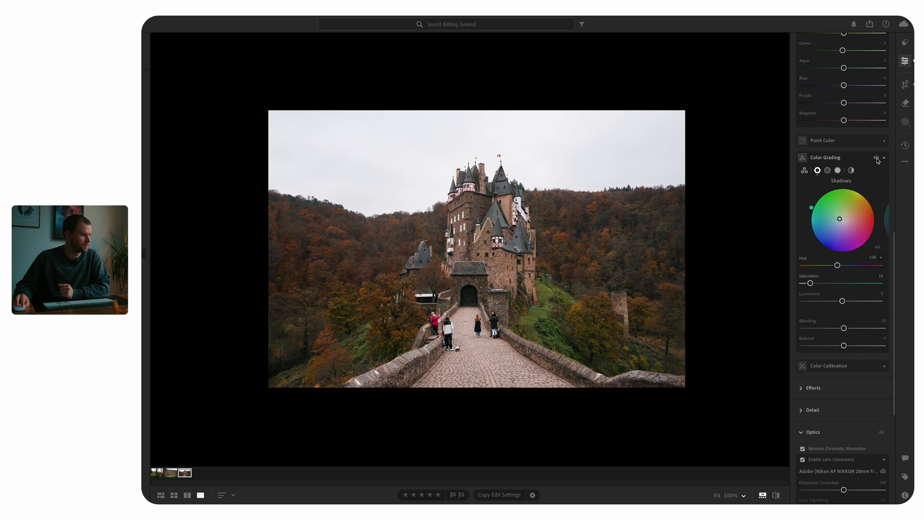
Tint the highlights in Color Grading red at hue about 359 and saturation about 5, checking the effect against the ungraded photo.
click(838, 170)
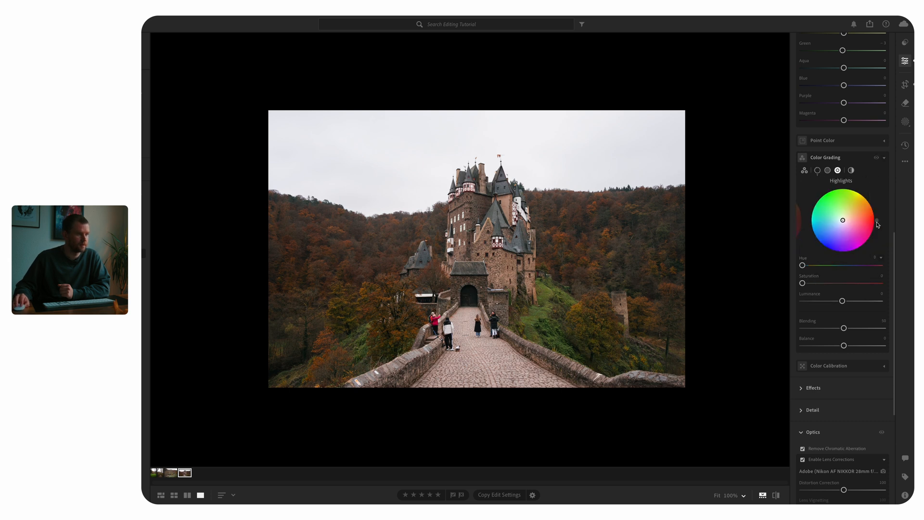
drag(877, 220, 877, 228)
drag(805, 286, 809, 286)
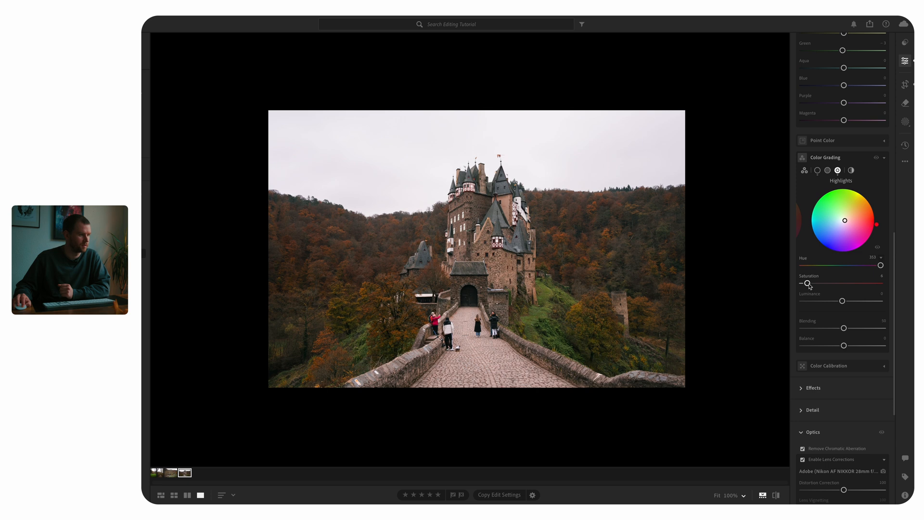
click(876, 157)
click(876, 158)
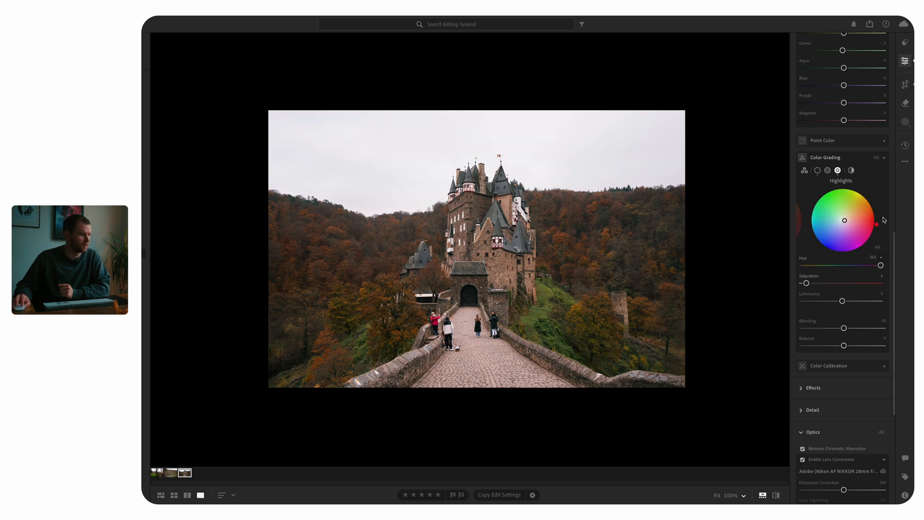
drag(877, 227, 878, 224)
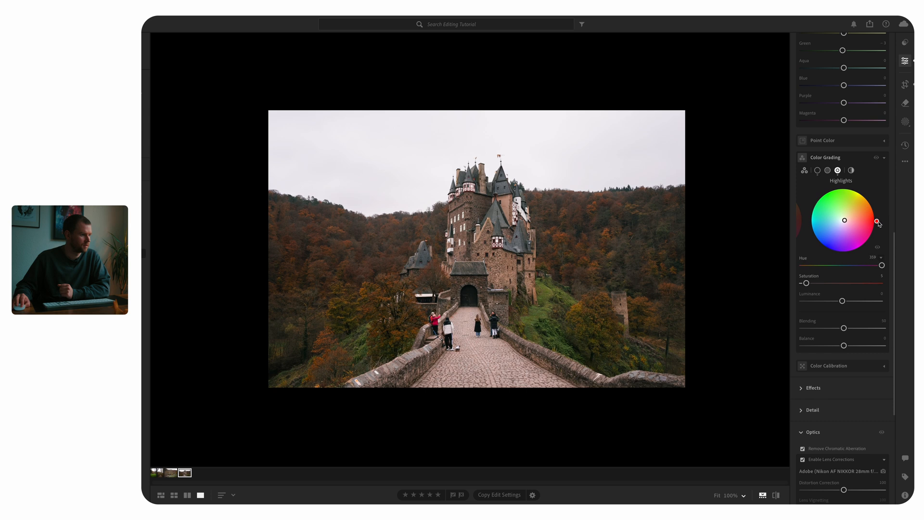
Try different midtone hues in Color Grading at saturation 11, and return the midtone saturation to 0.
click(828, 171)
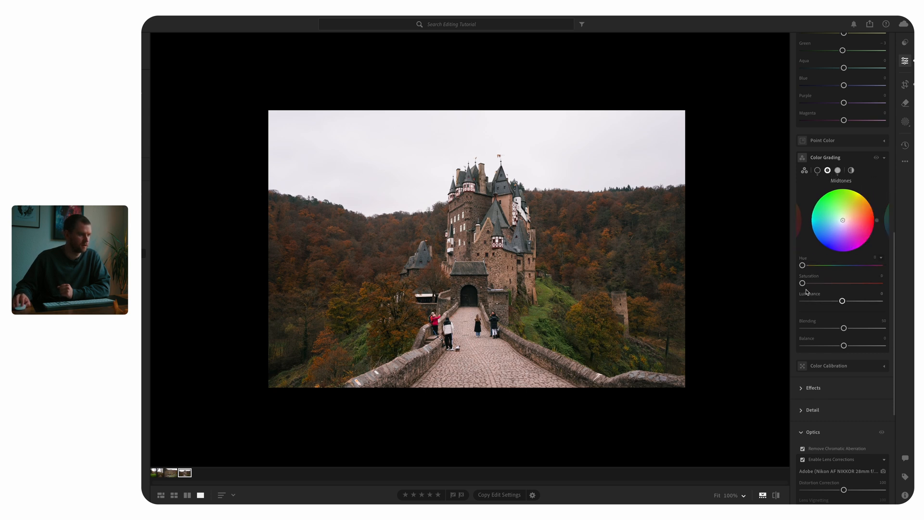
drag(803, 283, 811, 283)
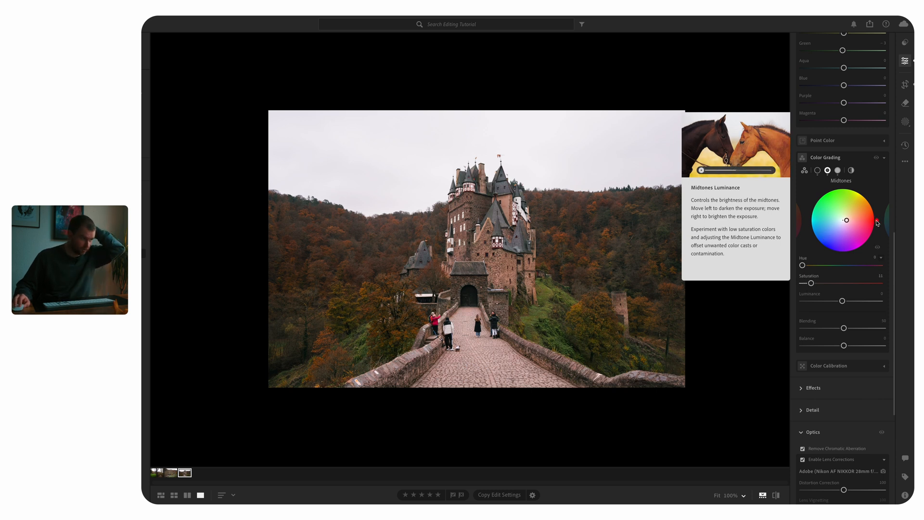
drag(869, 219, 828, 211)
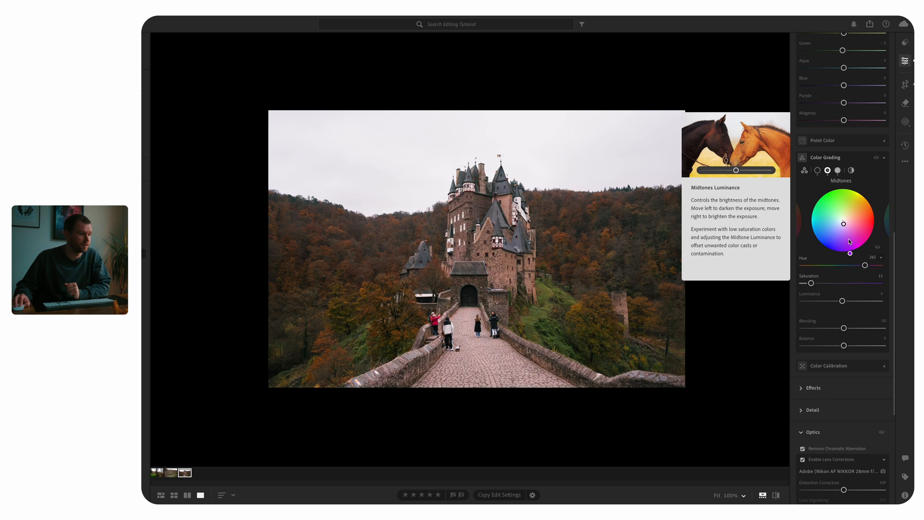
drag(821, 246, 828, 207)
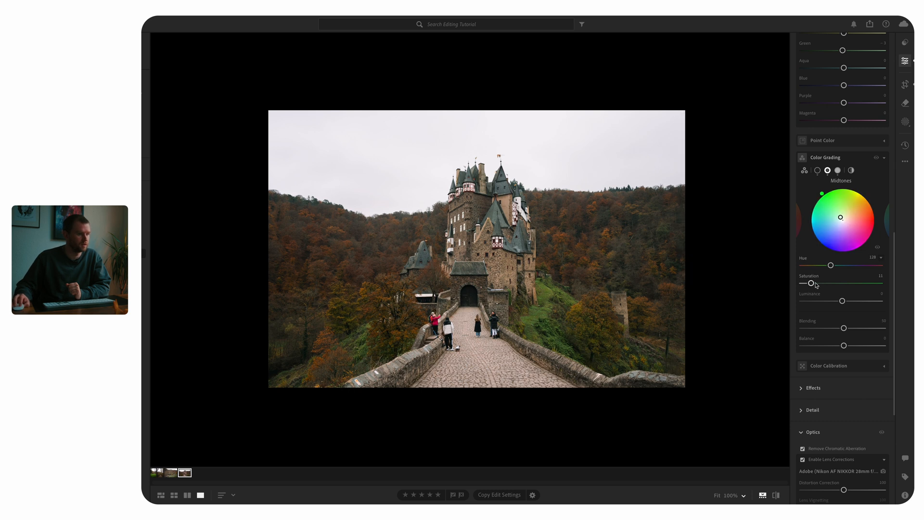
drag(813, 284, 781, 284)
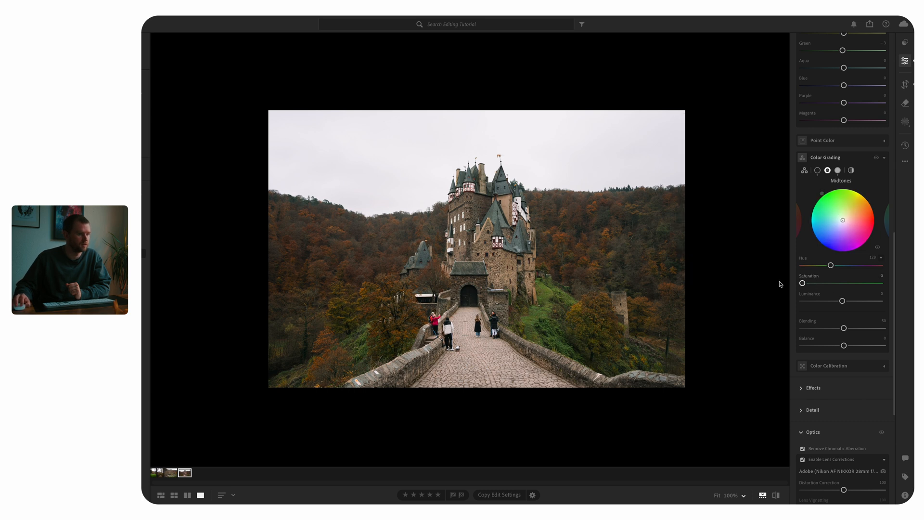
Compare the photo repeatedly with and without the Color Grading adjustments.
click(876, 158)
click(876, 158)
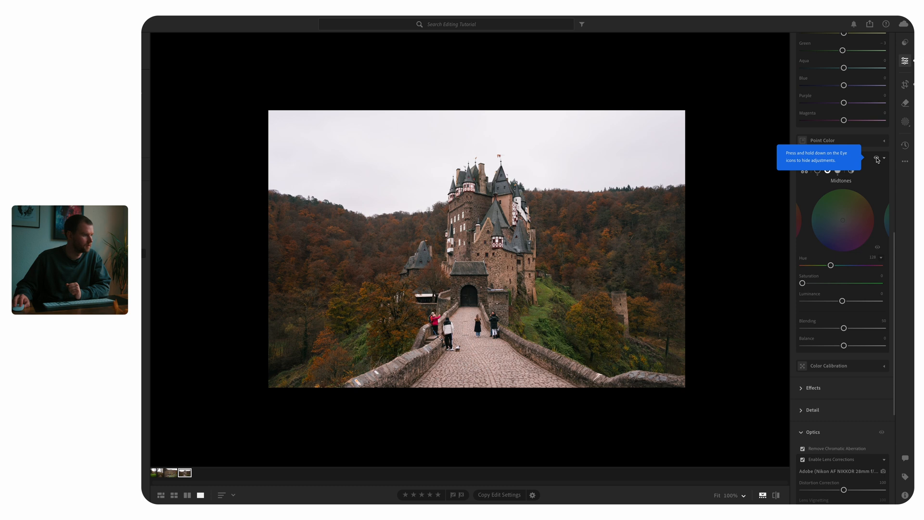
click(876, 159)
click(876, 158)
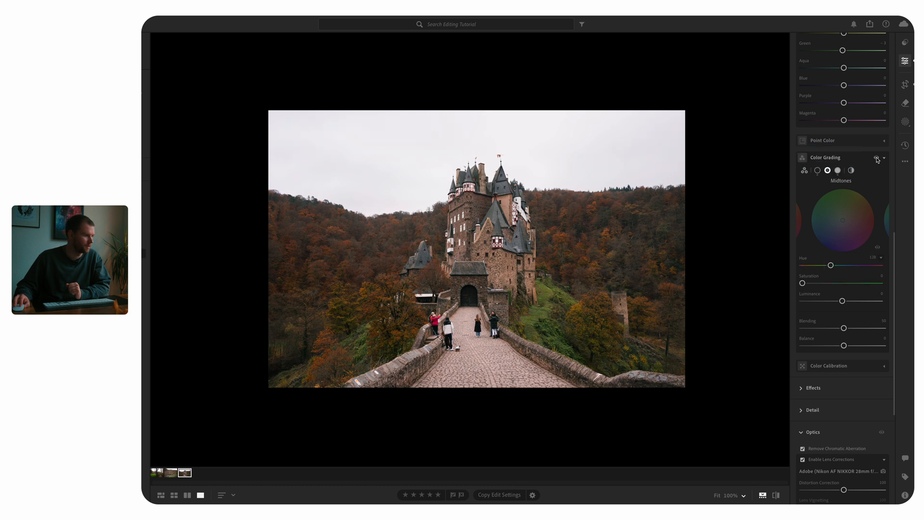
click(877, 159)
click(876, 159)
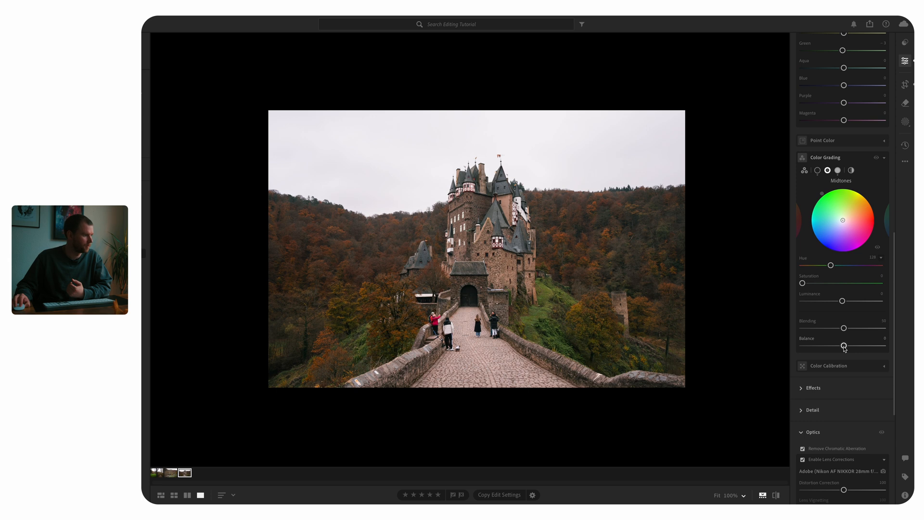
Try a Color Grading Balance of about -17, undo it, and set Blending to about 60.
scroll(844, 348, up, 2)
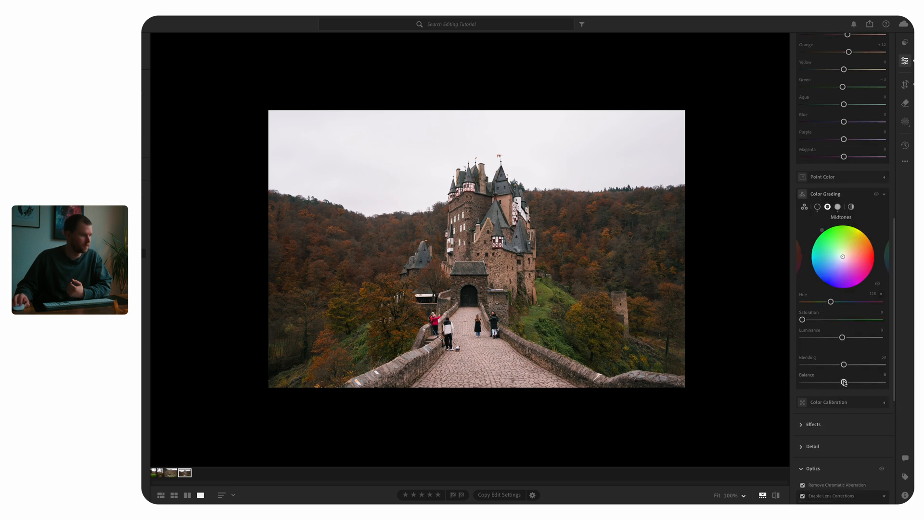
mouse_move(843, 382)
mouse_down()
mouse_move(868, 380)
mouse_move(815, 381)
mouse_move(837, 382)
mouse_up()
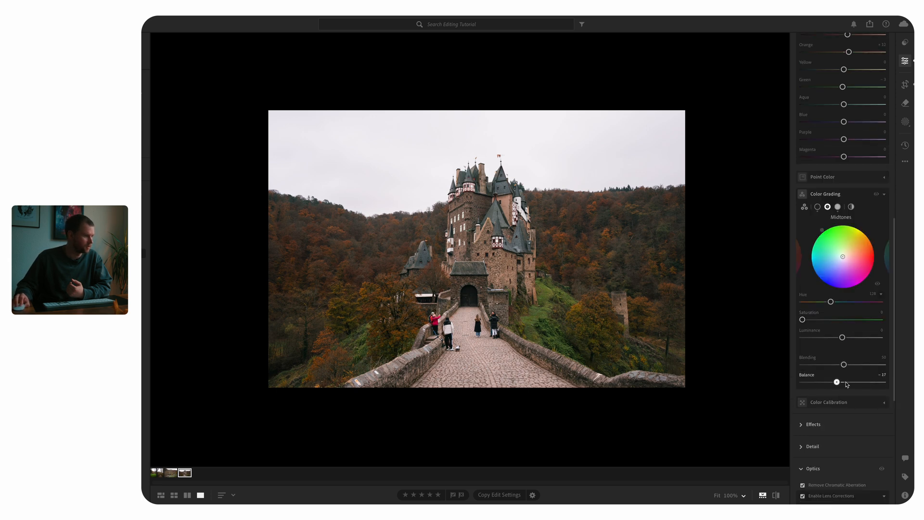
key(ctrl+z)
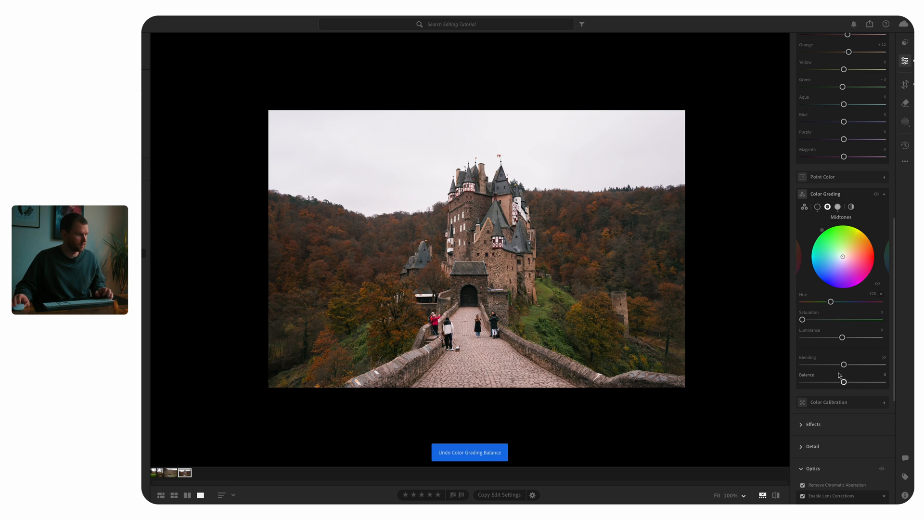
drag(844, 365, 853, 367)
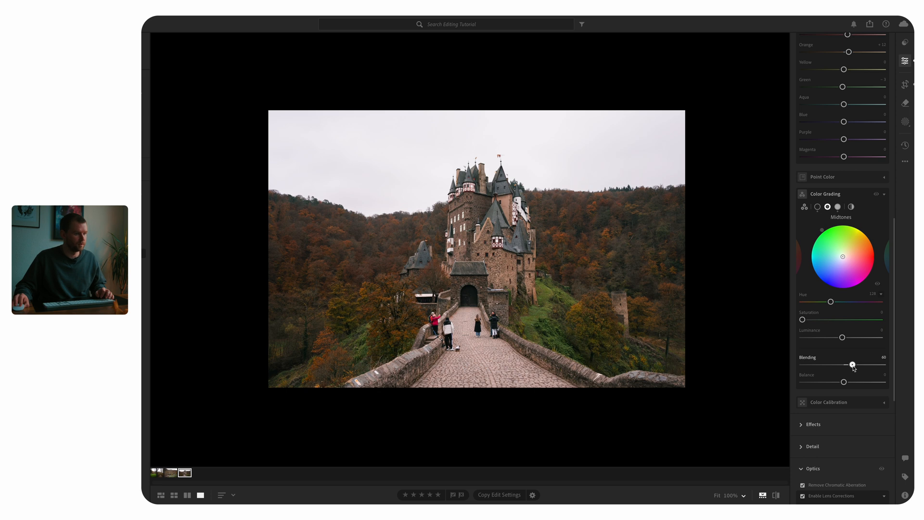
Open Color Calibration and shift the Shadows tint towards green to about -10.
scroll(875, 286, down, 3)
click(874, 286)
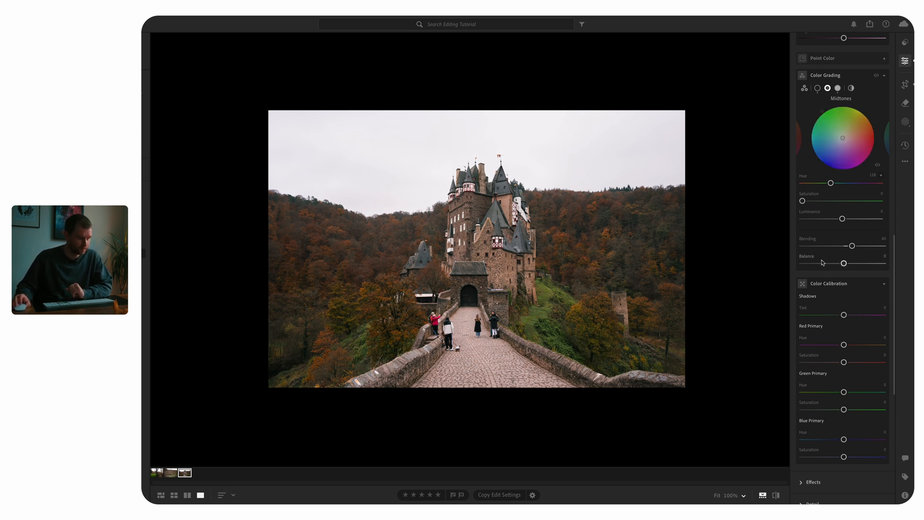
scroll(852, 292, down, 1)
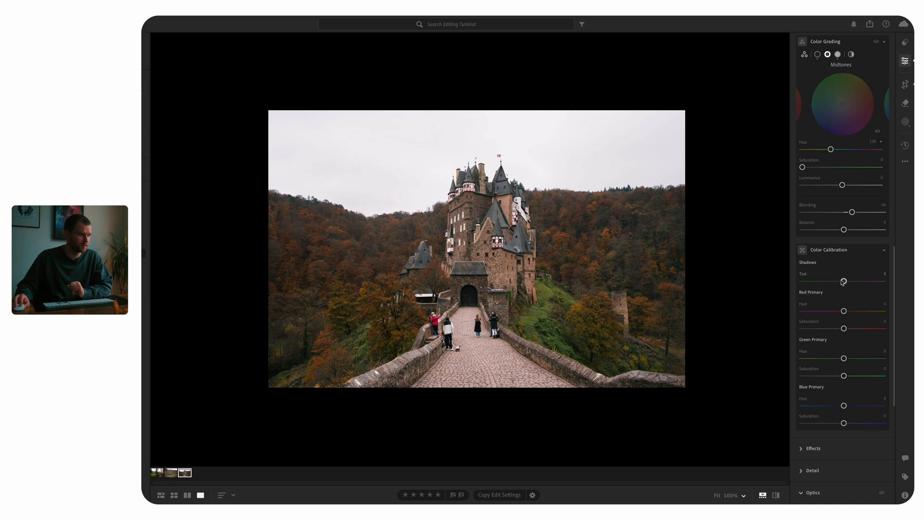
drag(844, 284, 844, 283)
click(876, 251)
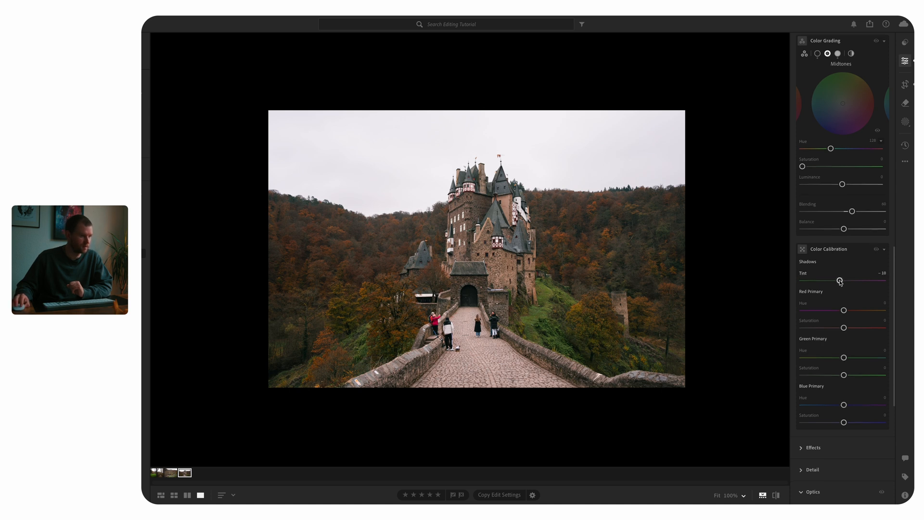
Try shifting the Red Primary hue in Color Calibration in both directions, and reset it.
scroll(846, 306, up, 1)
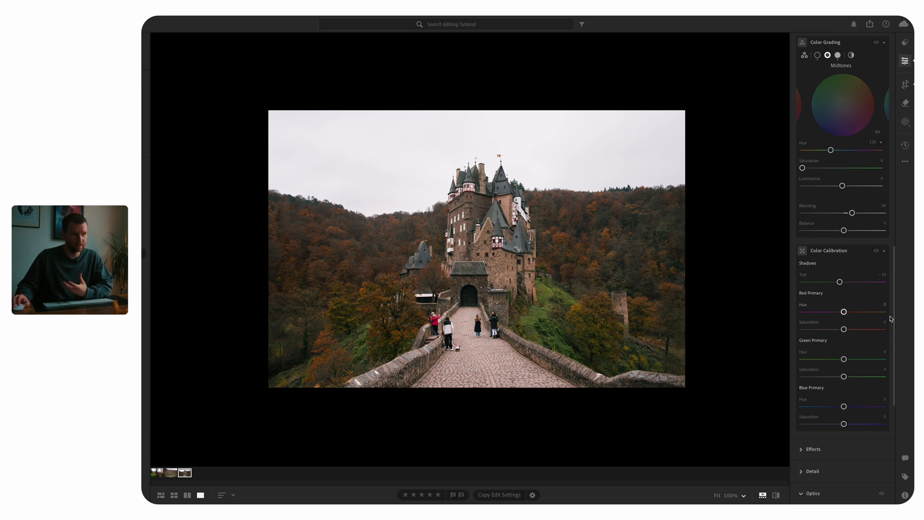
scroll(823, 288, up, 1)
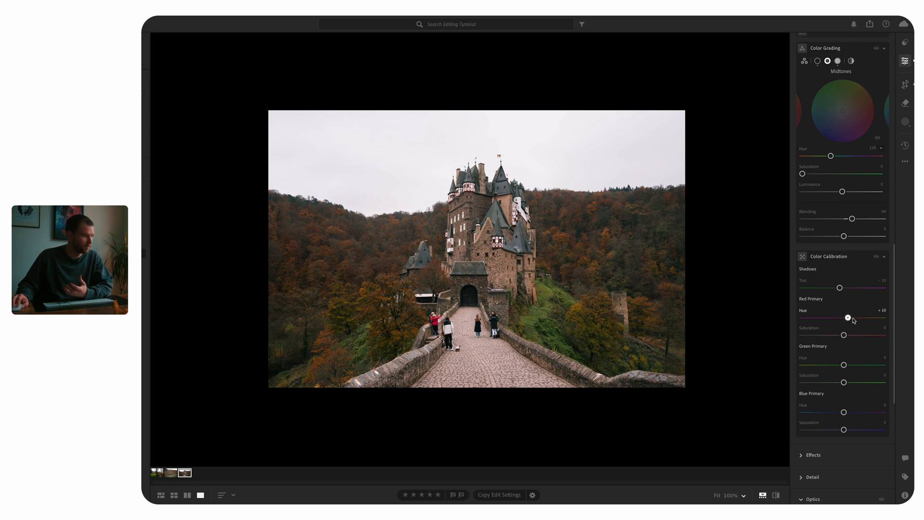
mouse_move(853, 320)
mouse_down()
mouse_move(862, 319)
mouse_move(835, 321)
mouse_up()
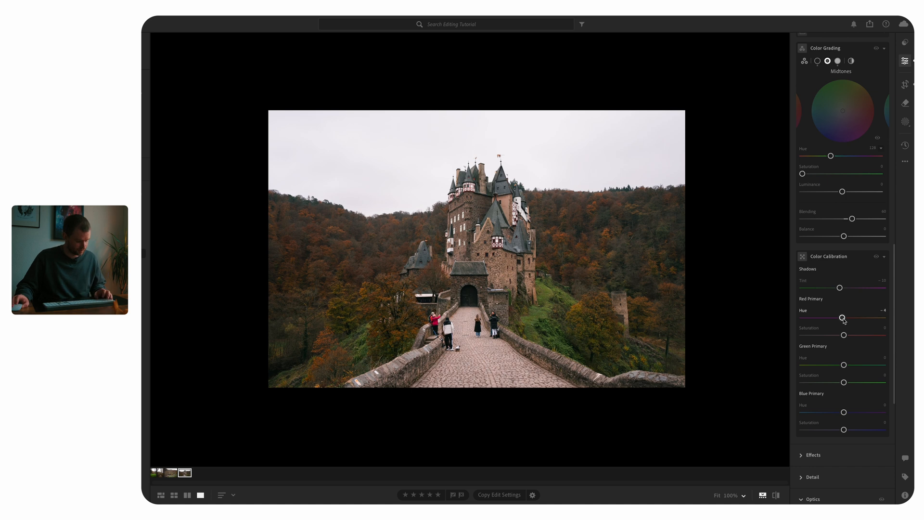
double_click(840, 318)
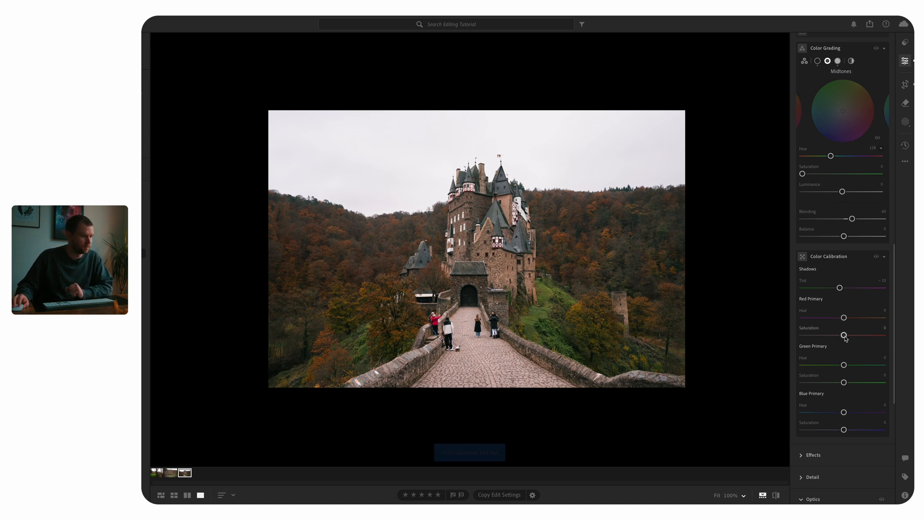
Raise the Red Primary saturation in Color Calibration to about +10.
scroll(845, 336, up, 1)
mouse_move(845, 337)
mouse_down()
mouse_move(845, 320)
mouse_move(872, 322)
mouse_move(828, 323)
mouse_move(849, 323)
mouse_up()
scroll(847, 338, down, 1)
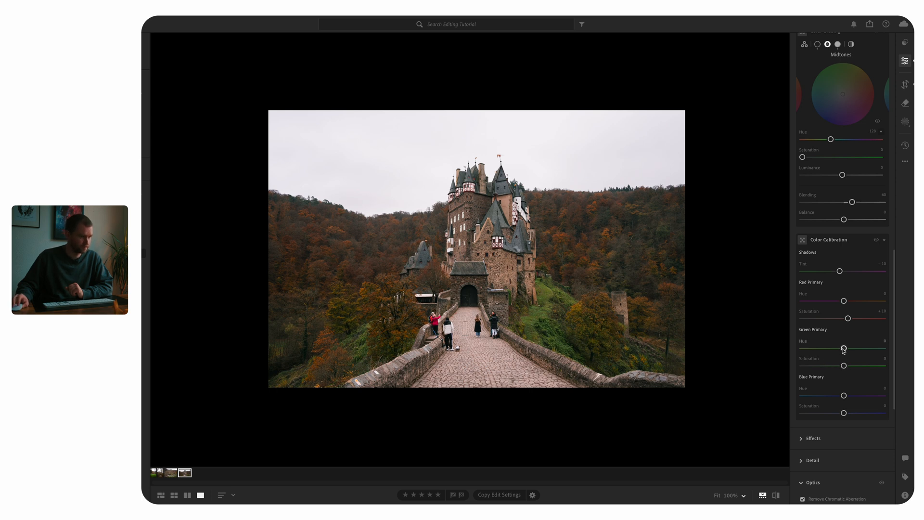
Try shifting the Green Primary hue and saturation in Color Calibration, undo both, and try the Blue Primary hue.
mouse_move(846, 352)
mouse_down()
mouse_move(866, 351)
mouse_move(814, 351)
mouse_move(858, 348)
mouse_move(844, 351)
mouse_up()
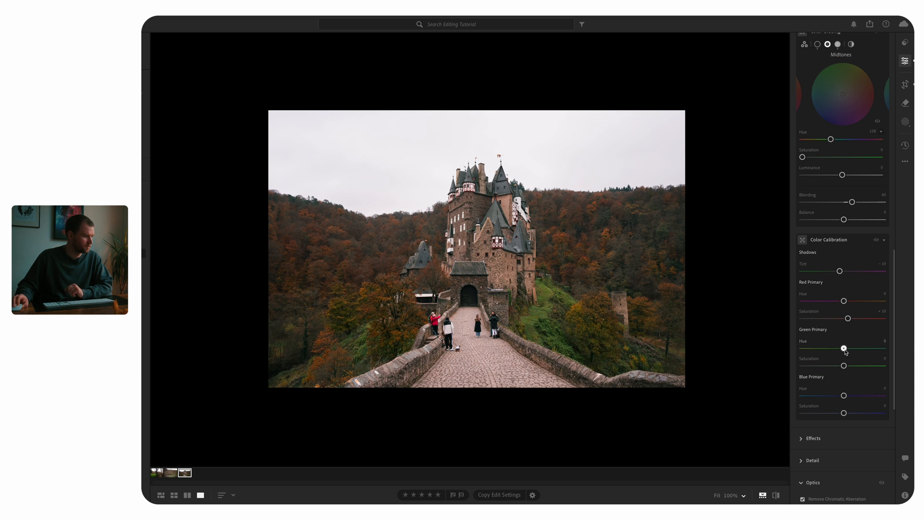
key(ctrl+z)
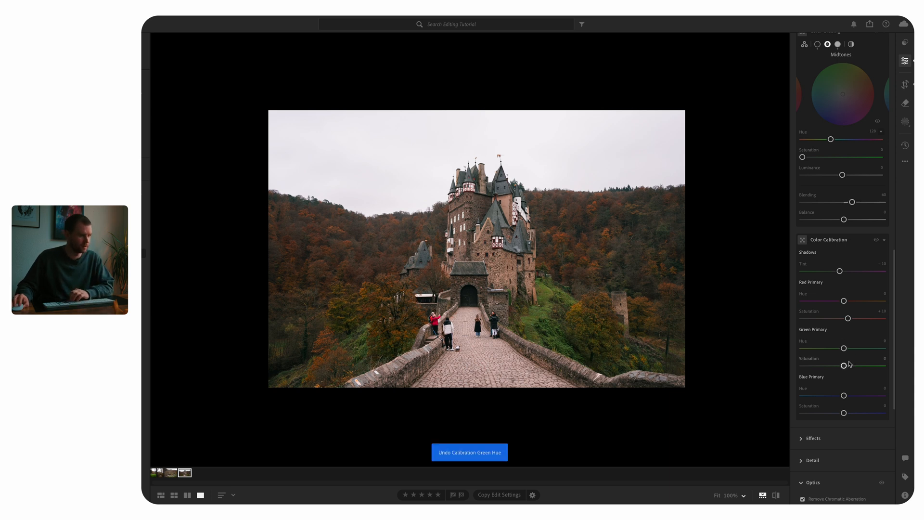
mouse_move(845, 367)
mouse_down()
mouse_move(821, 366)
mouse_move(859, 367)
mouse_move(846, 370)
mouse_up()
key(ctrl+z)
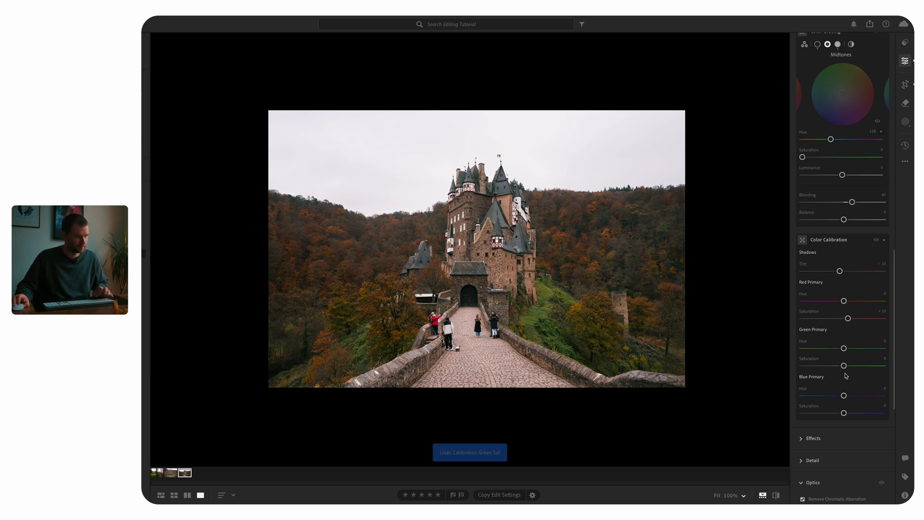
mouse_move(846, 400)
mouse_down()
mouse_move(867, 400)
mouse_move(828, 400)
mouse_move(856, 399)
mouse_move(846, 398)
mouse_up()
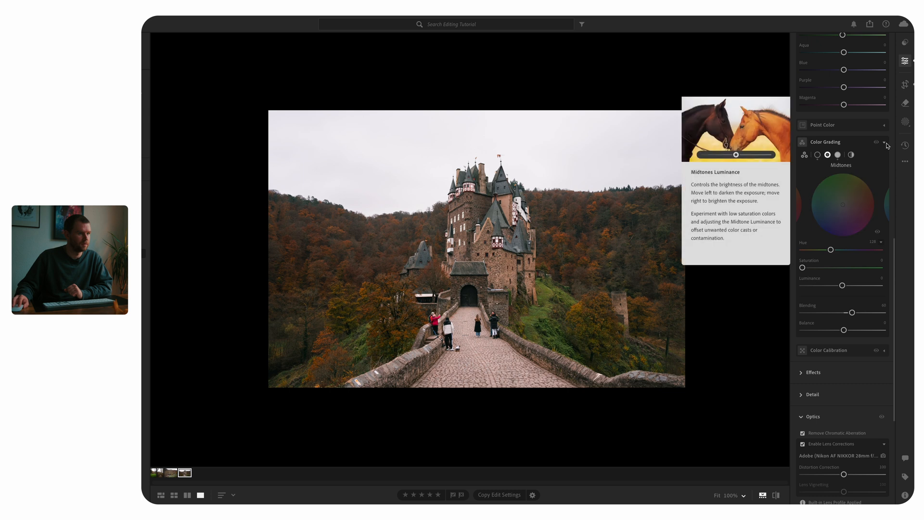
Collapse Color Grading and Color Mixer, and compare the photo with and without the color adjustments.
click(885, 144)
scroll(885, 144, up, 5)
click(884, 174)
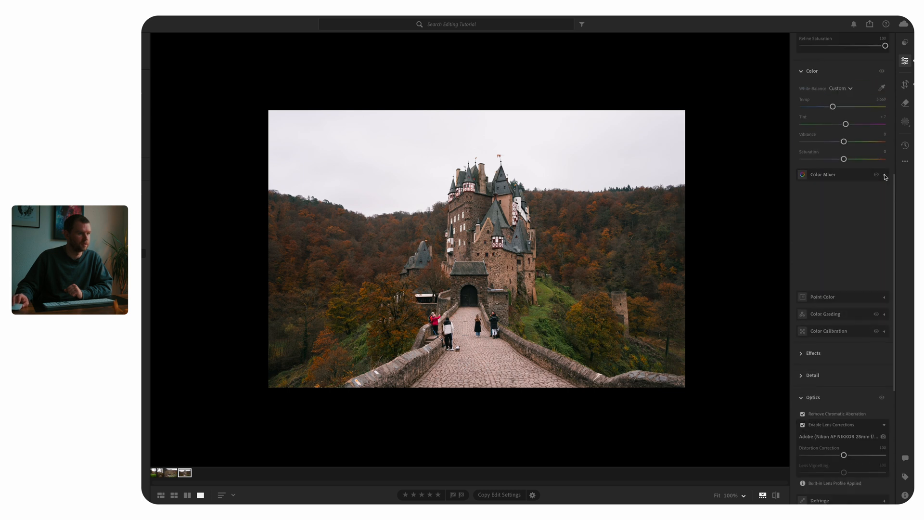
click(881, 72)
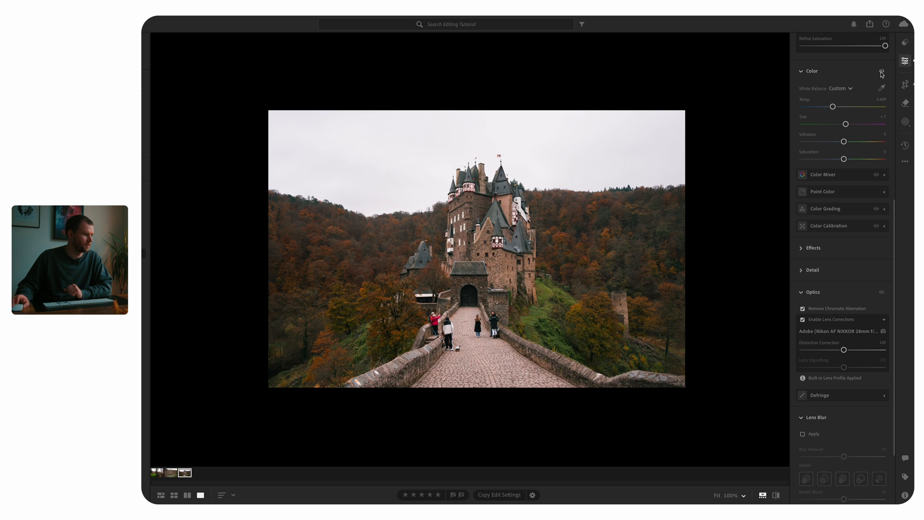
Collapse the Optics, Lens Blur and Color sections of the edit settings.
click(801, 292)
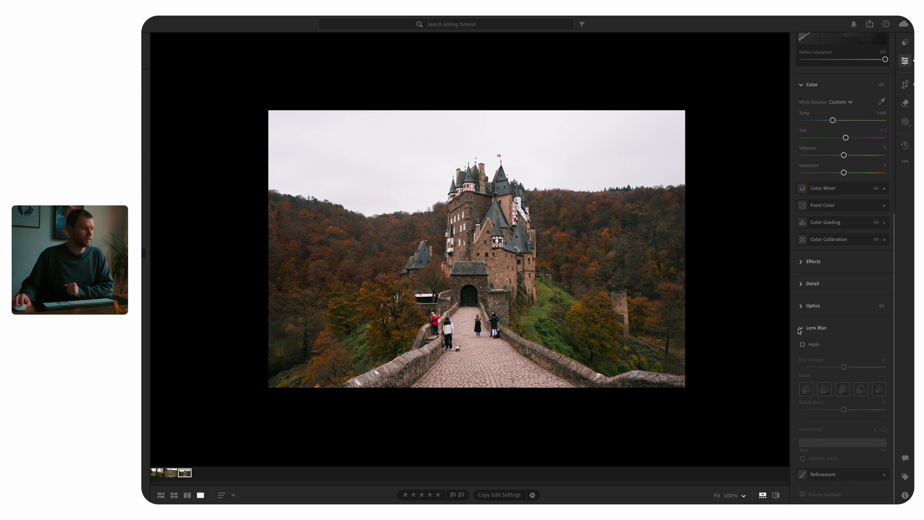
click(800, 328)
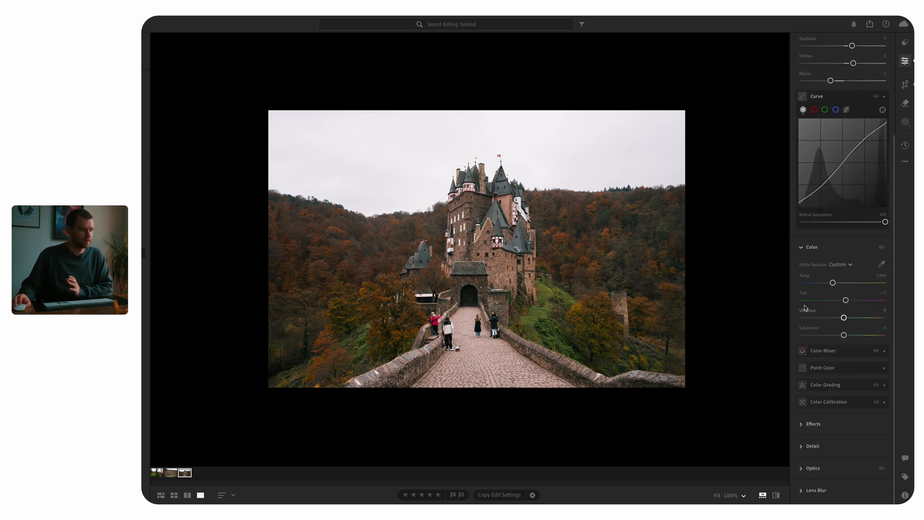
click(801, 247)
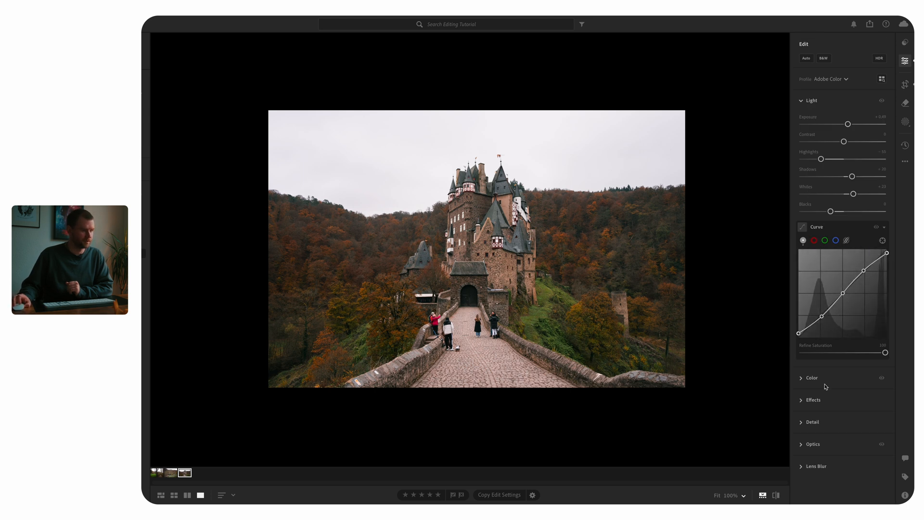
Expand the Effects settings and lower both Texture and Clarity to about -13.
click(803, 403)
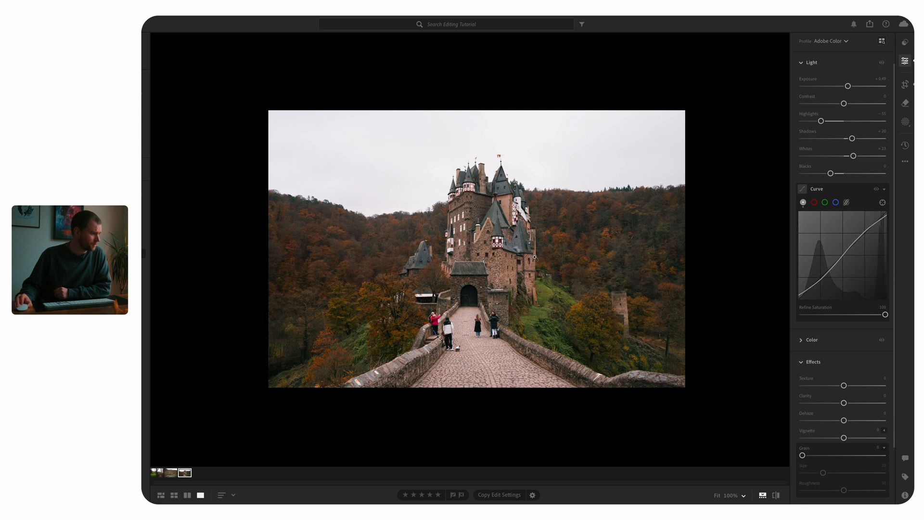
scroll(831, 371, down, 1)
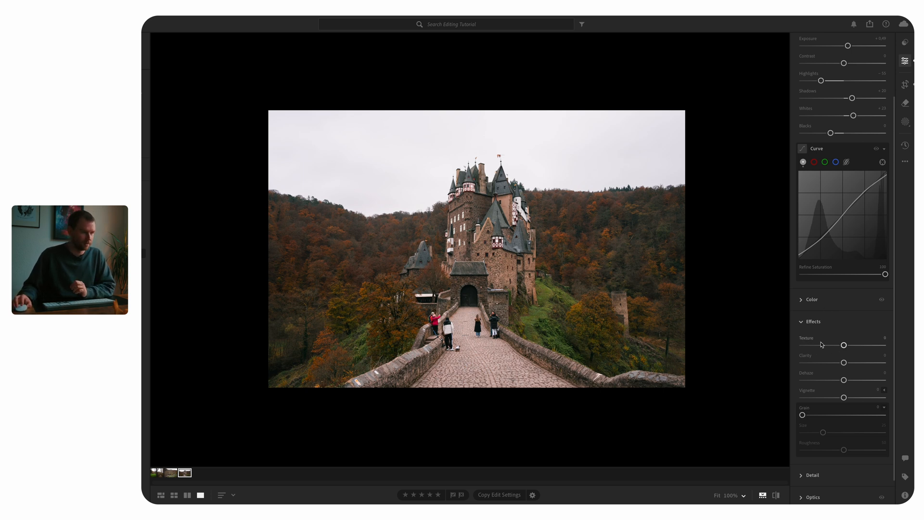
drag(844, 346, 837, 347)
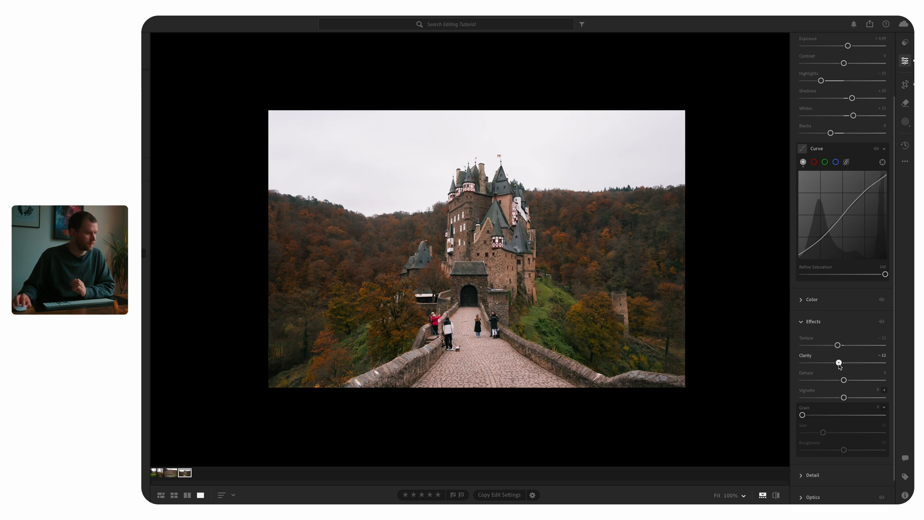
drag(839, 366, 817, 367)
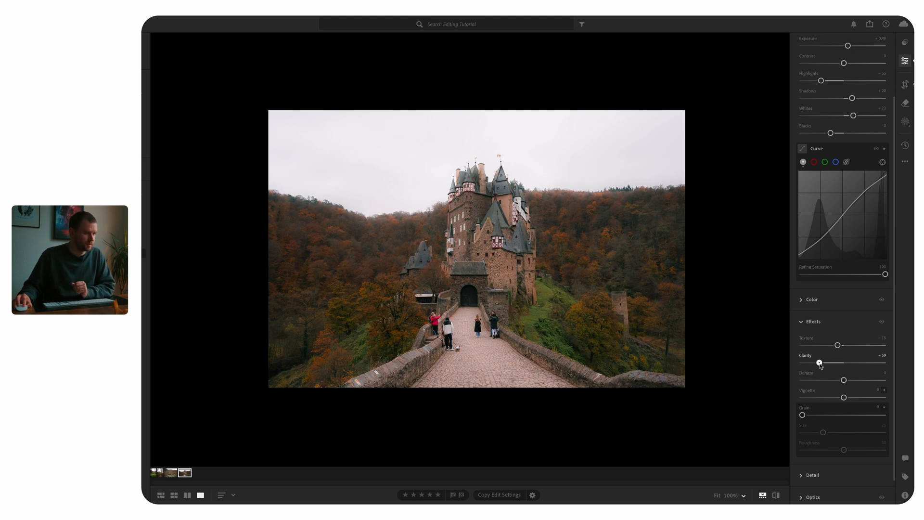
drag(821, 365, 835, 365)
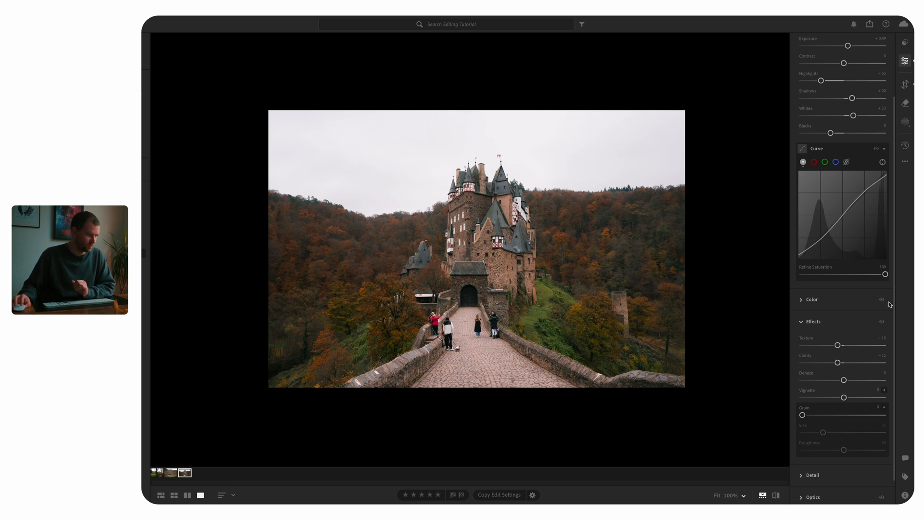
Compare the photo with and without the Effects adjustments.
click(883, 322)
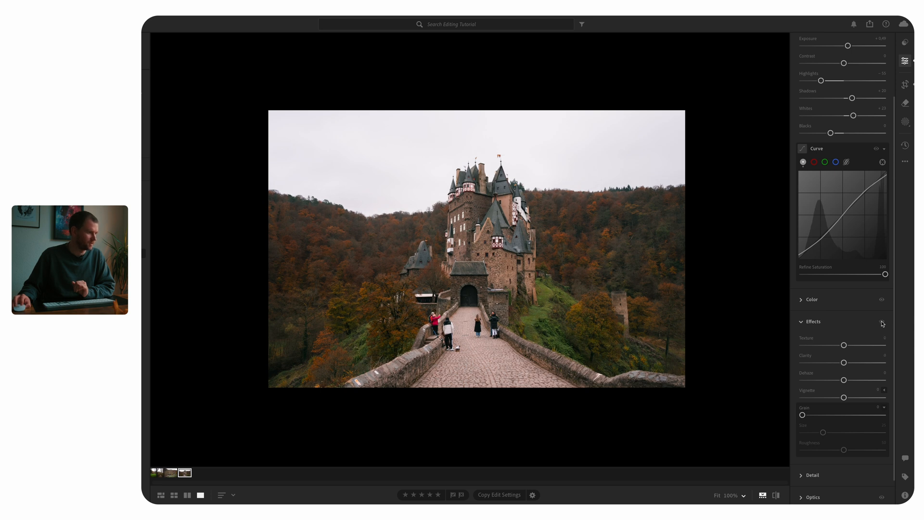
click(883, 322)
click(882, 323)
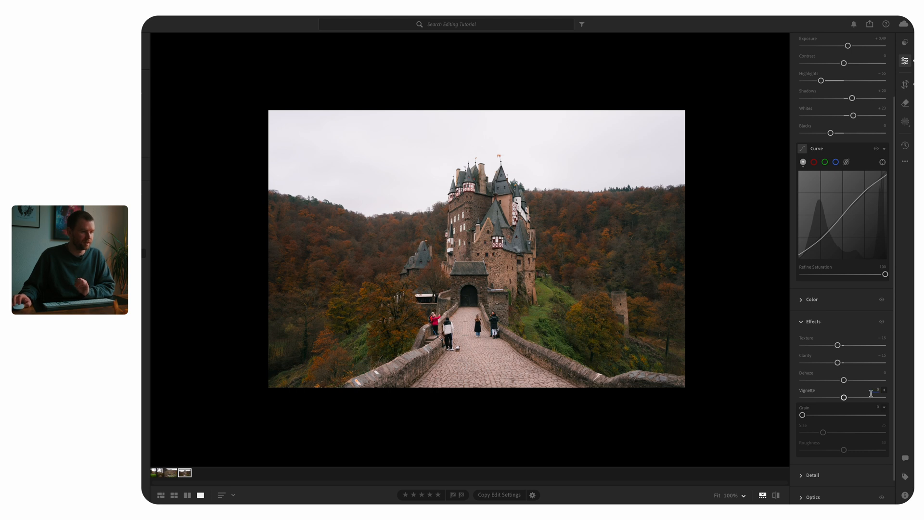
Try lowering the global Dehaze to about -27, and reset it to 0.
scroll(834, 328, up, 3)
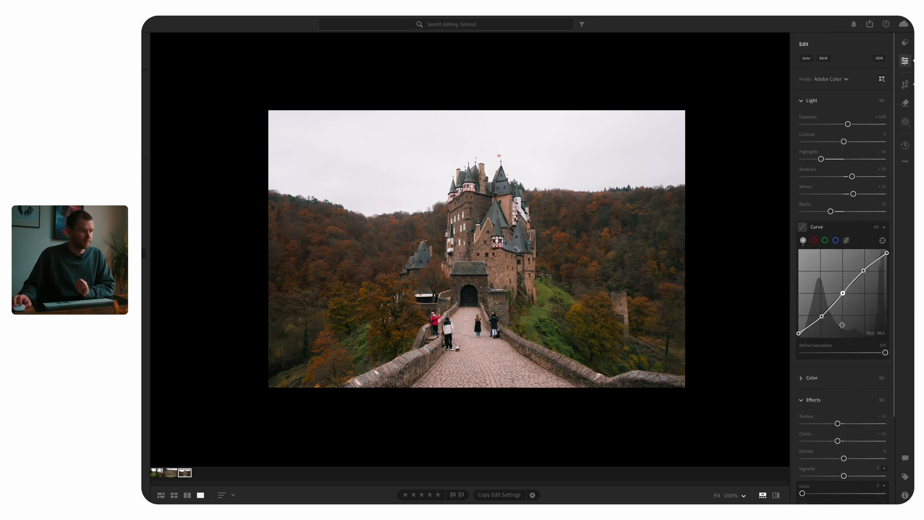
scroll(847, 216, down, 2)
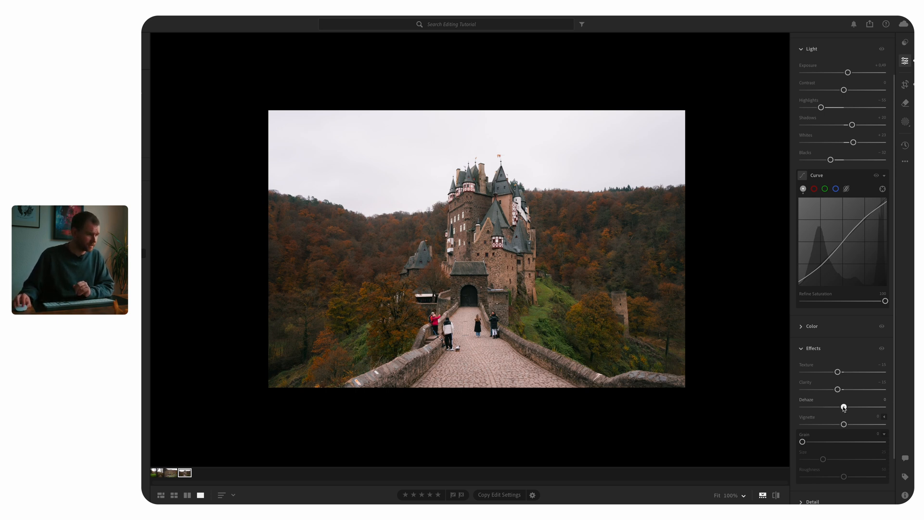
mouse_move(844, 408)
mouse_down()
mouse_move(824, 408)
mouse_move(833, 408)
mouse_up()
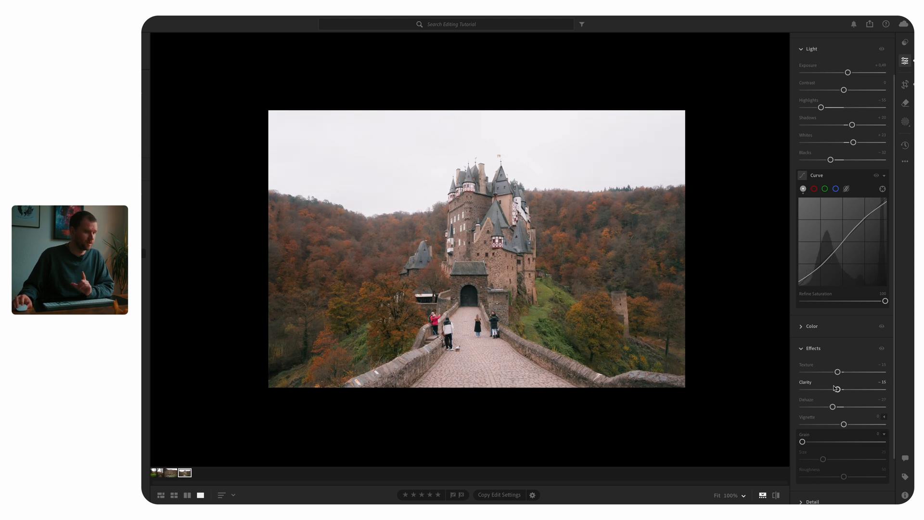
click(802, 401)
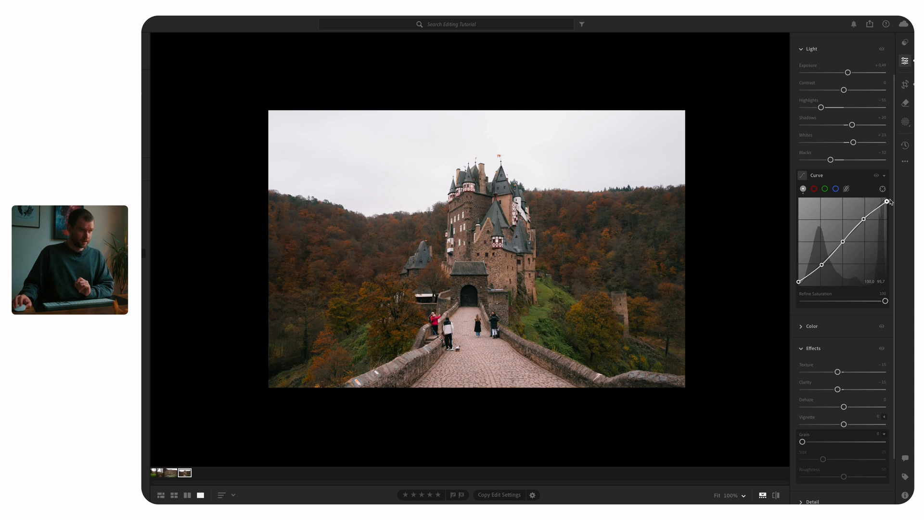
Create a linear gradient mask over the sky and hills that fades out down the bridge, and subtract the subject from it.
click(907, 126)
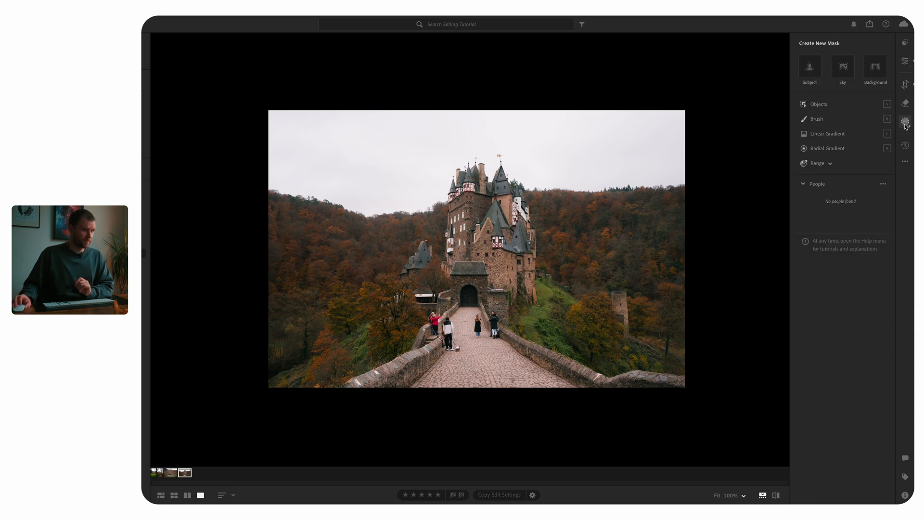
click(817, 138)
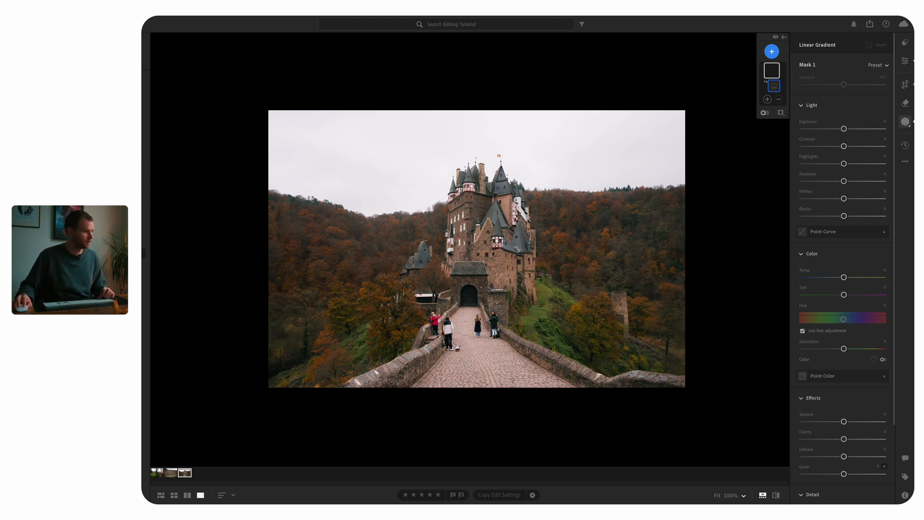
drag(471, 239, 472, 377)
drag(487, 238, 488, 248)
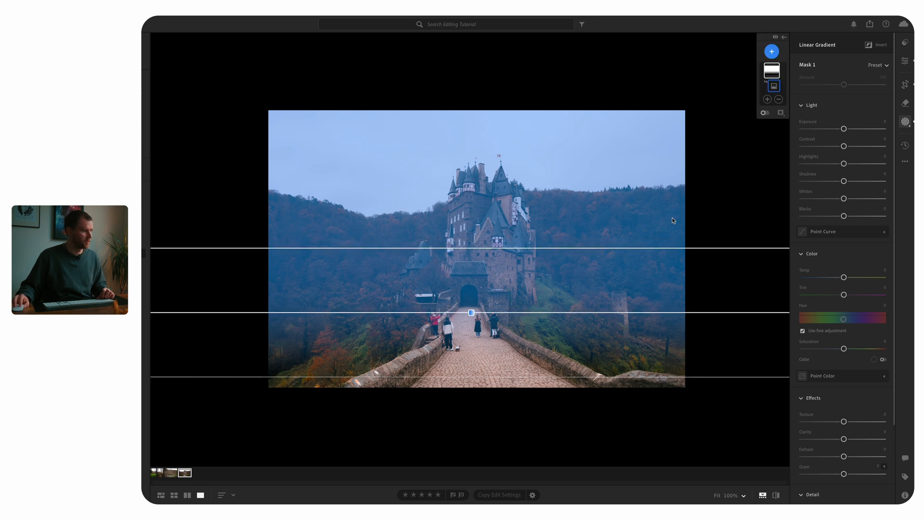
click(778, 100)
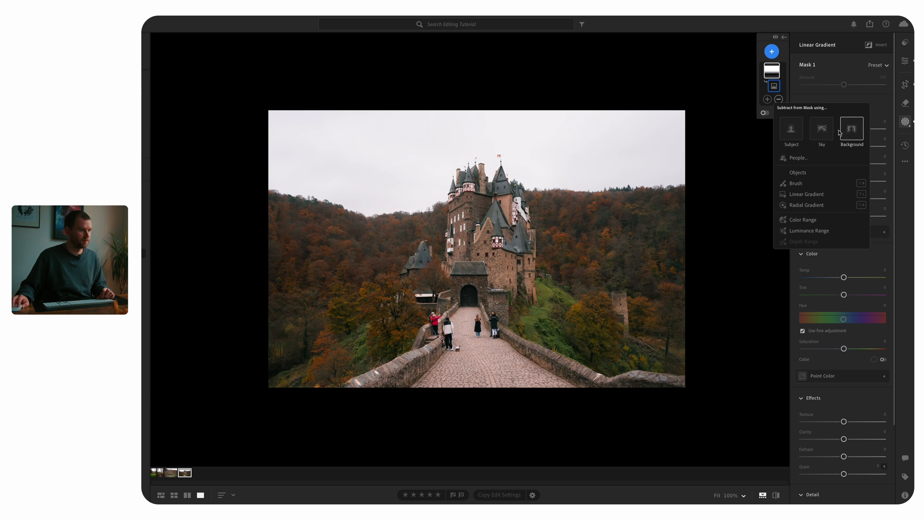
click(792, 130)
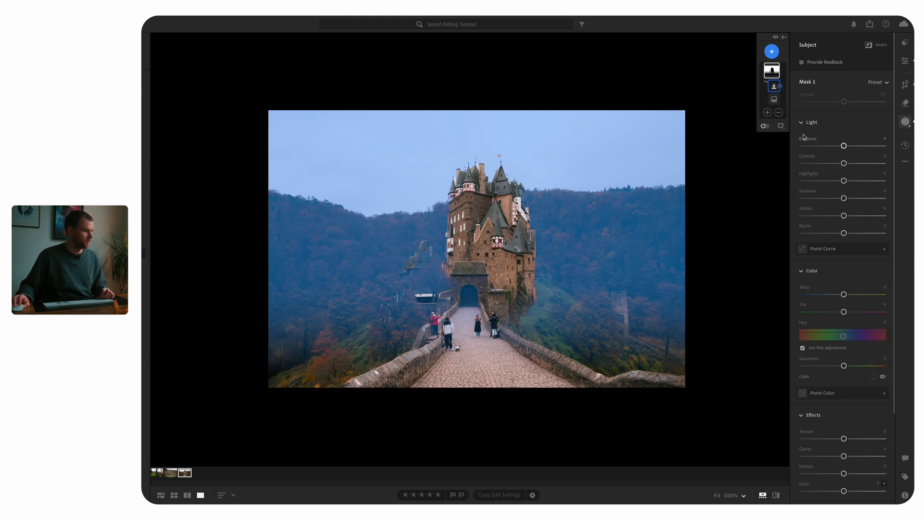
Set the mask's Dehaze to about -20 and compare the photo with and without the mask's effects.
scroll(850, 262, down, 3)
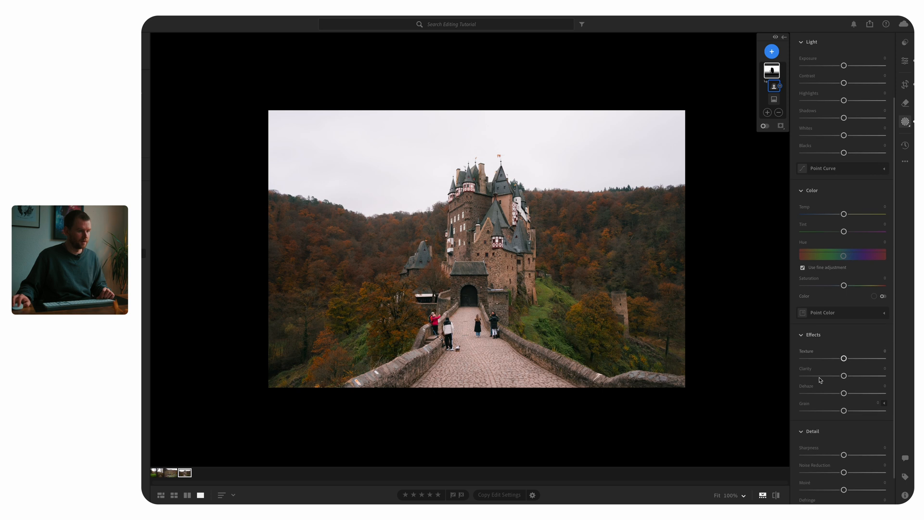
scroll(843, 395, up, 1)
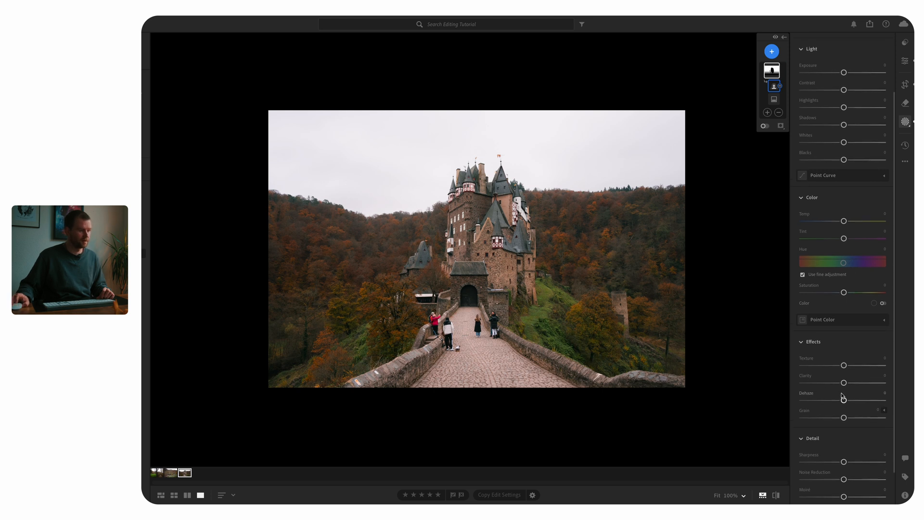
drag(845, 402, 838, 402)
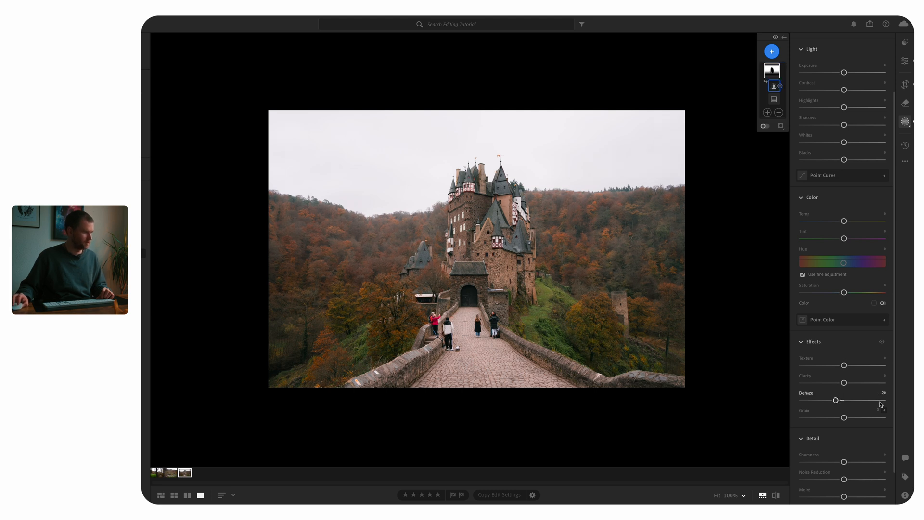
click(882, 343)
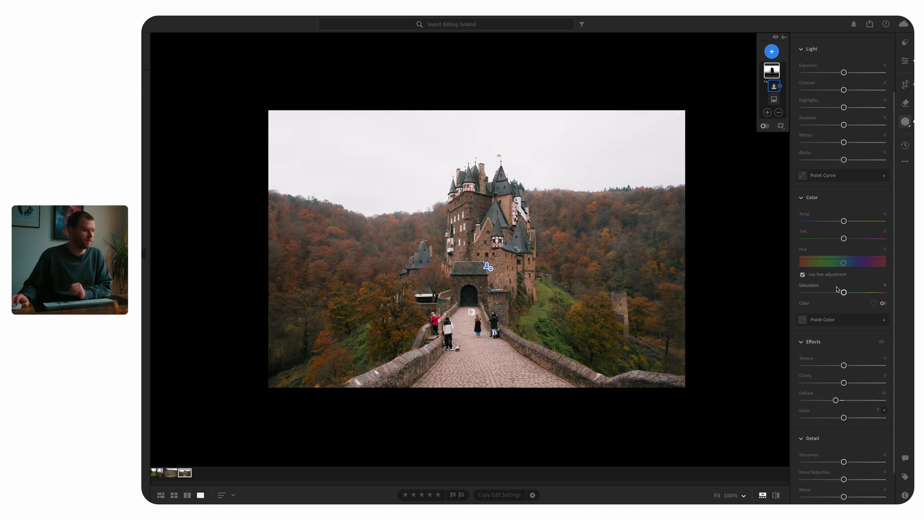
Return to the global edit settings and lower the Exposure to about +0.43.
click(905, 60)
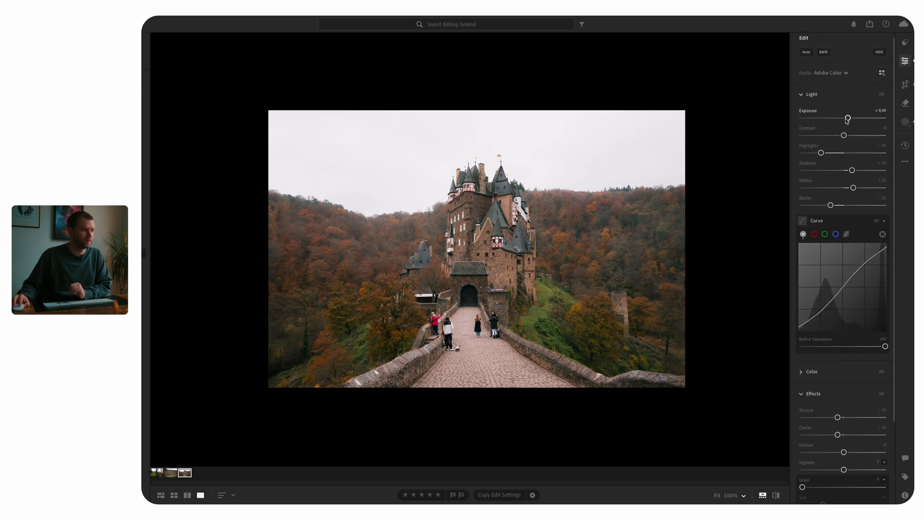
drag(849, 120, 850, 121)
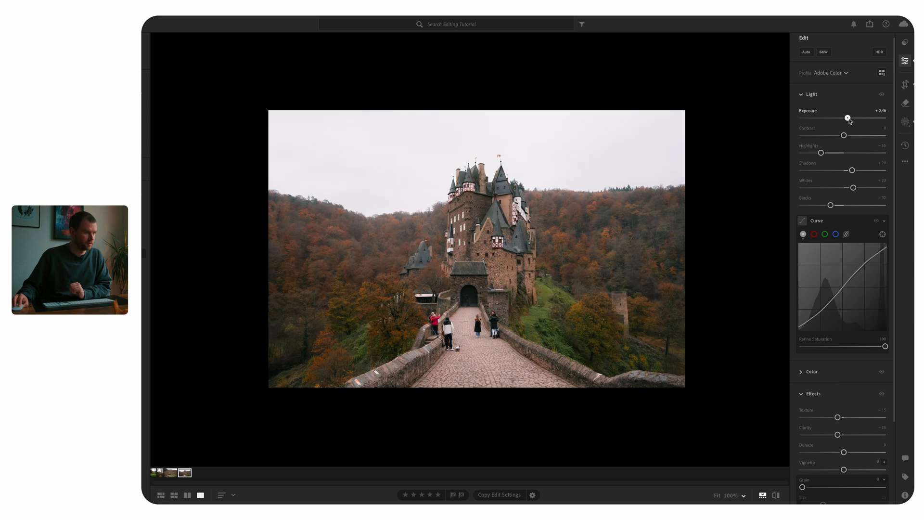
drag(849, 120, 849, 120)
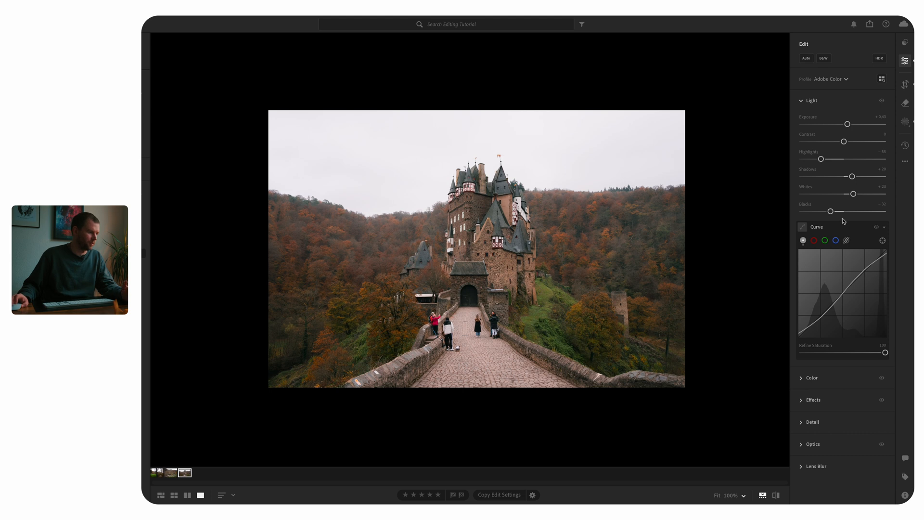
Reopen the crop and fine-tune the photo's rotation in two small passes to straighten the castle, applying each one.
click(905, 85)
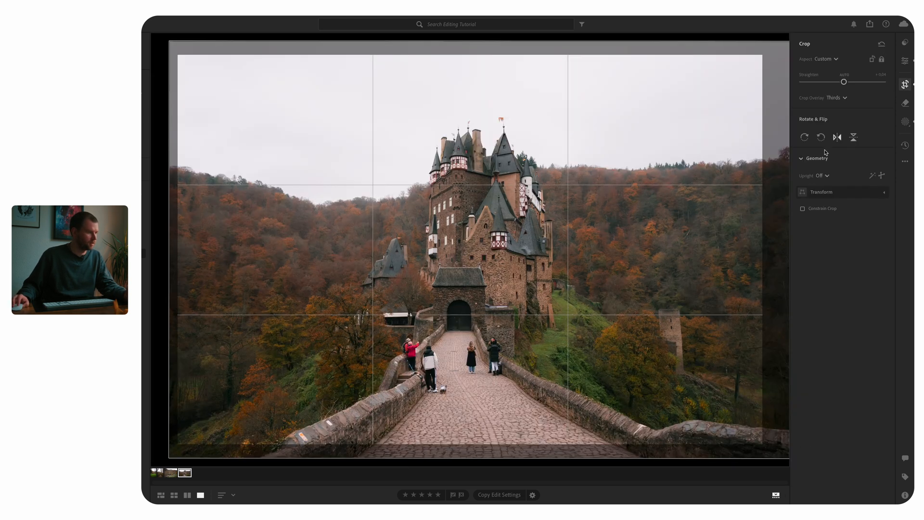
drag(775, 215, 780, 213)
key(Return)
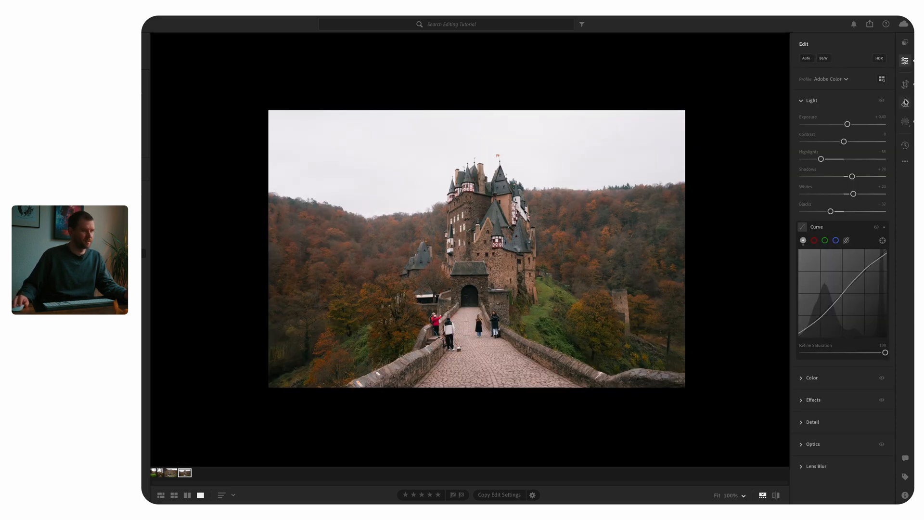
click(905, 84)
drag(779, 207, 779, 205)
key(Return)
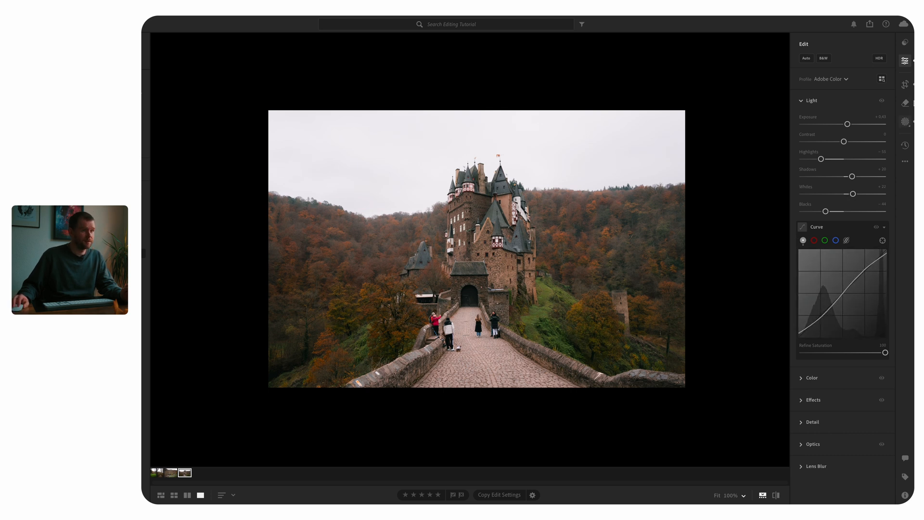
Return to masking and create a new mask that selects the subject, the castle with the people in front of it.
click(908, 124)
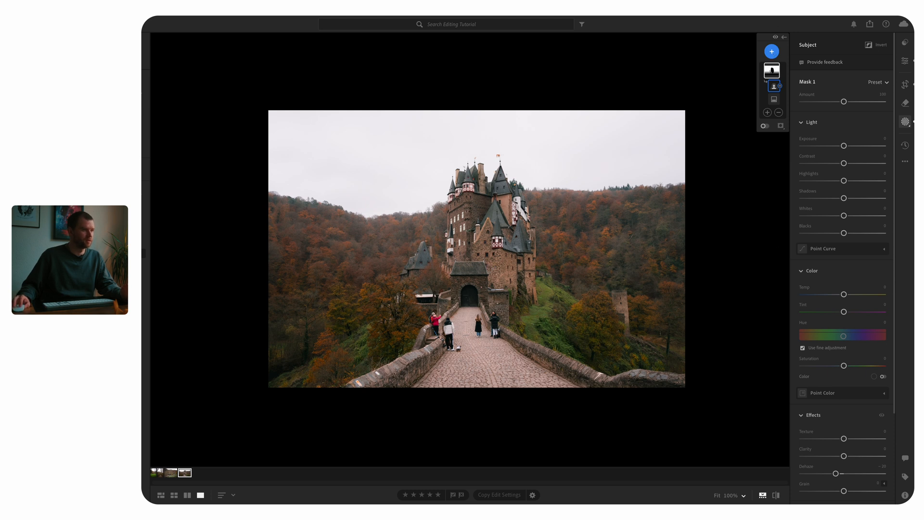
click(771, 51)
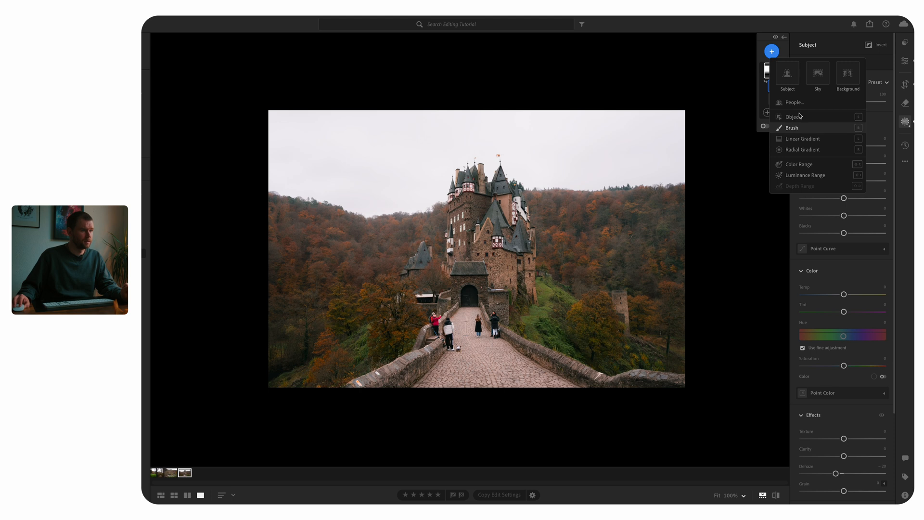
click(795, 80)
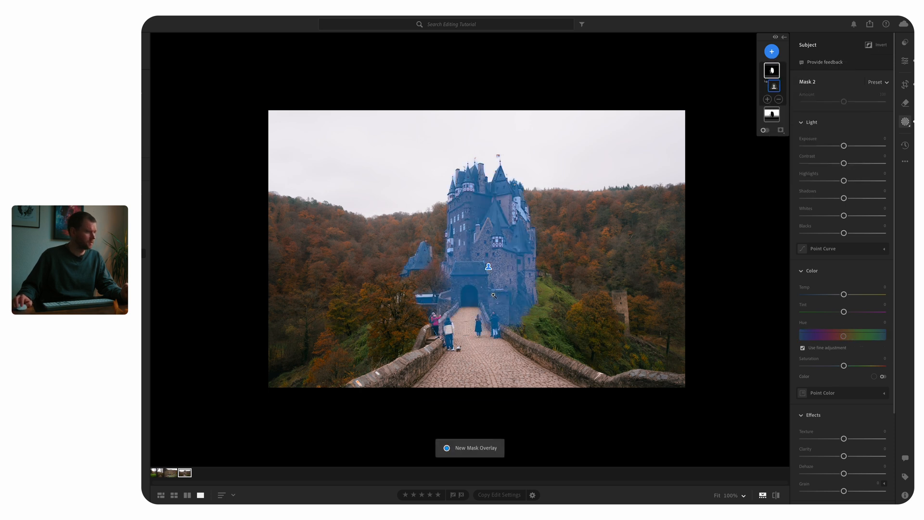
Add an enlarged brush to the castle mask, paint over the cobblestone bridge and its side walls, and hide the mask overlay.
click(767, 99)
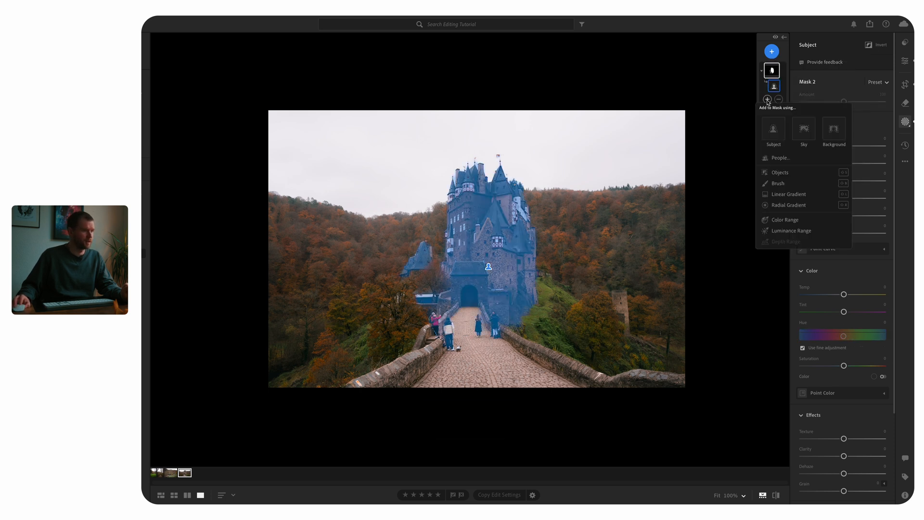
click(777, 183)
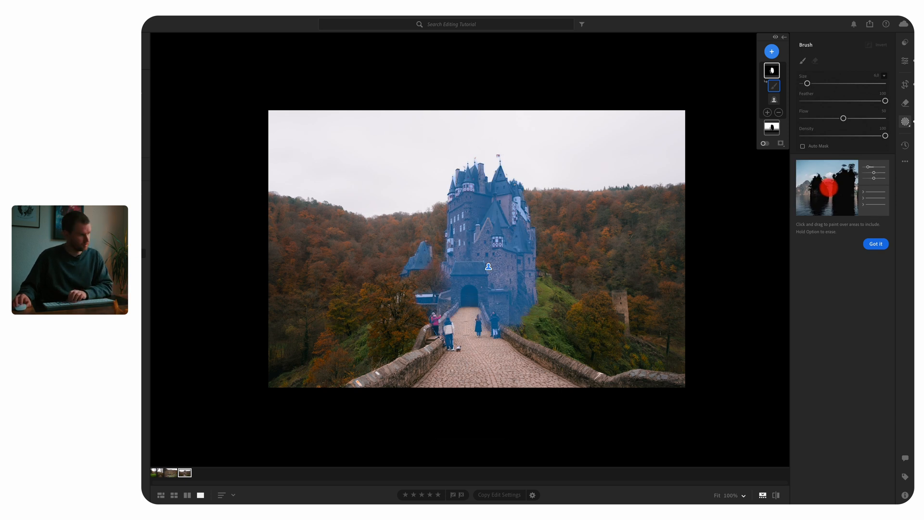
key(bracketright)
key(bracketright)
key(bracketright)
key(bracketright)
key(bracketright)
mouse_move(463, 367)
mouse_down()
mouse_move(415, 381)
mouse_move(479, 350)
mouse_up()
mouse_move(533, 362)
mouse_down()
mouse_move(669, 392)
mouse_move(568, 407)
mouse_up()
drag(474, 364, 472, 364)
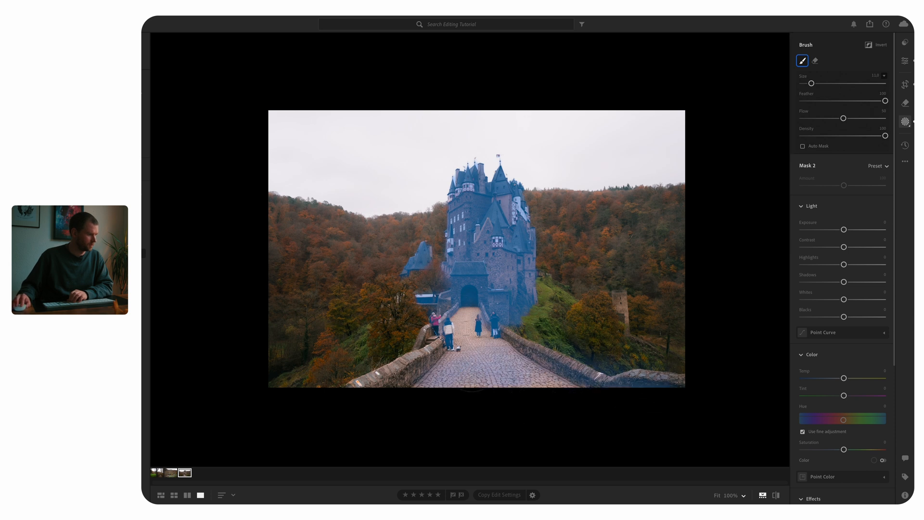
mouse_move(474, 315)
mouse_down()
mouse_move(465, 335)
mouse_move(469, 309)
mouse_move(473, 370)
mouse_up()
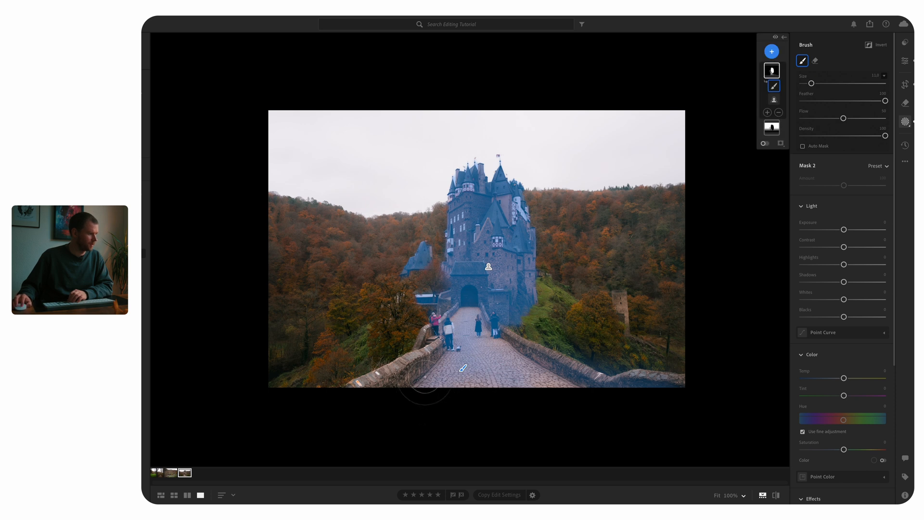
drag(368, 389, 403, 377)
drag(462, 352, 463, 370)
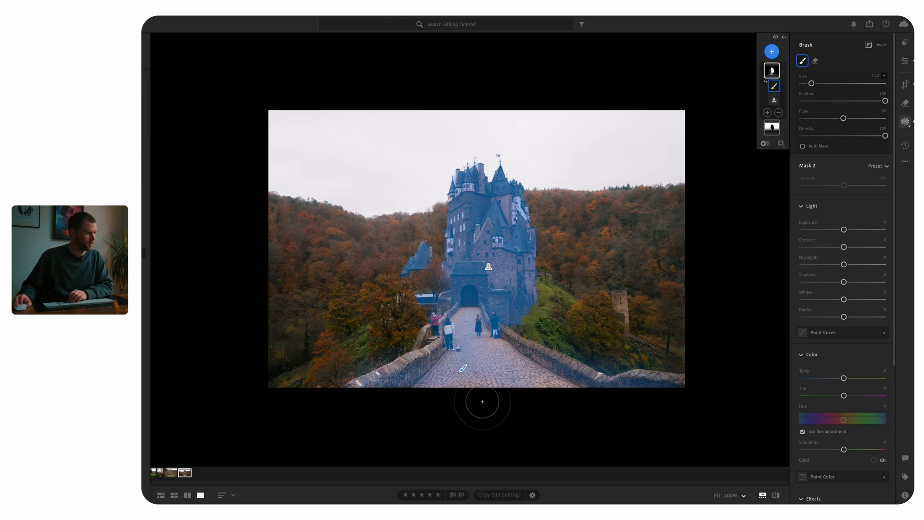
scroll(842, 240, down, 3)
key(o)
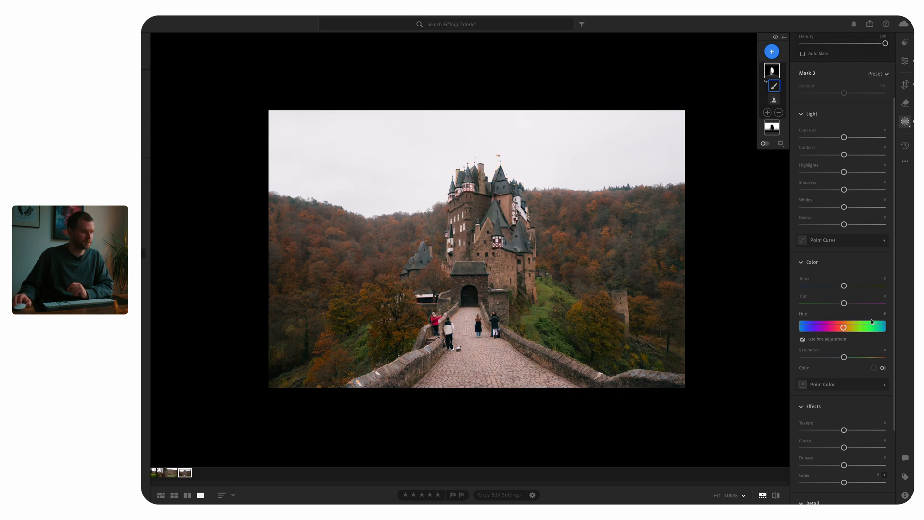
drag(844, 286, 829, 290)
drag(824, 292, 825, 290)
double_click(809, 281)
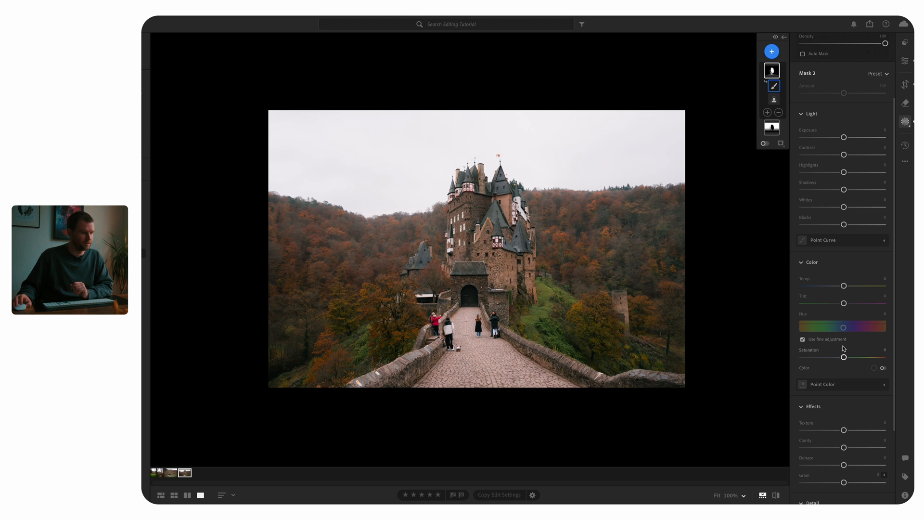
Sample the pinkish cobblestones as a point color in the mask and set its Saturation Shift to about -80, keeping Luminance Shift at 0.
scroll(833, 354, down, 3)
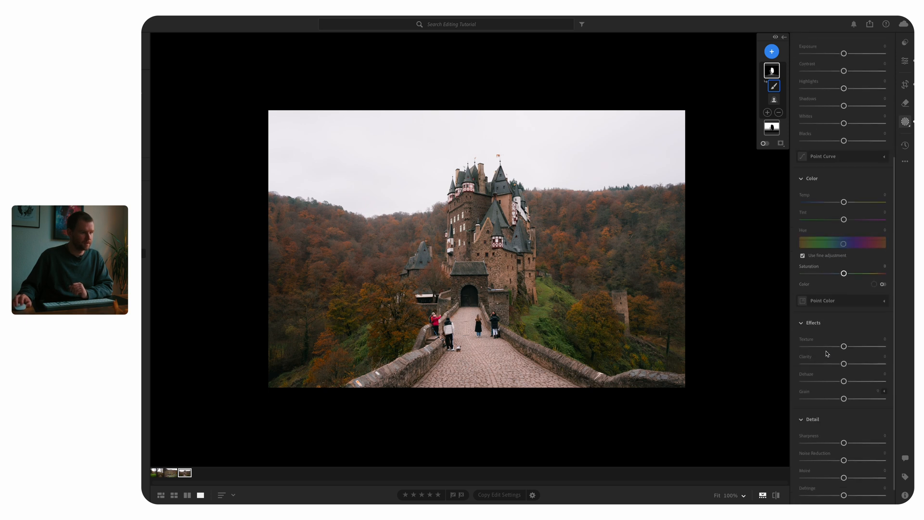
click(843, 302)
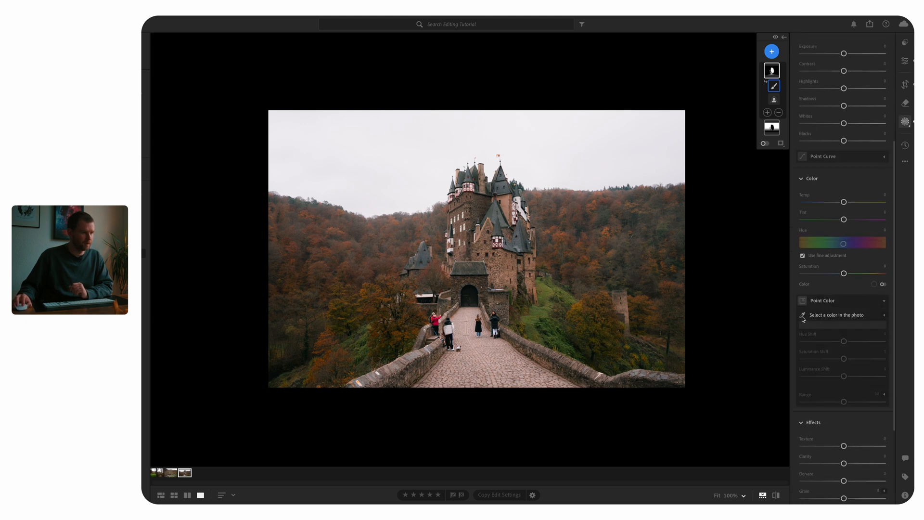
click(803, 315)
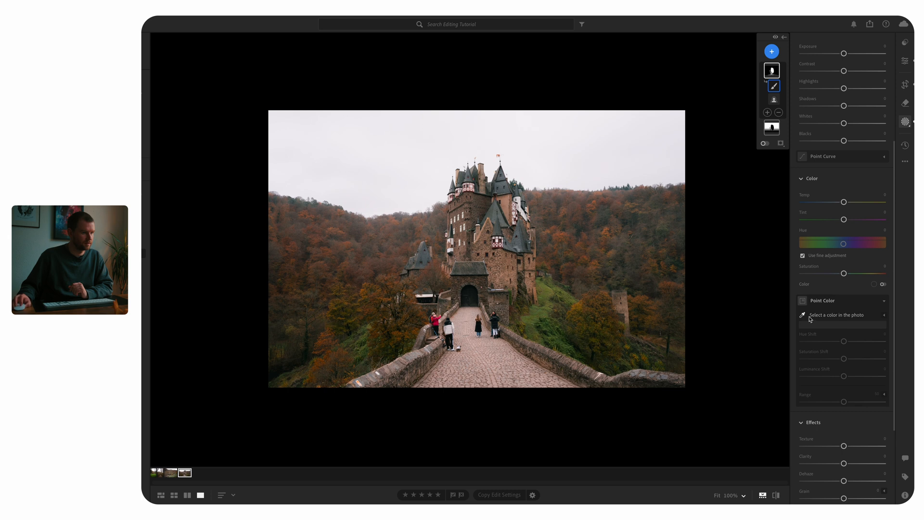
click(485, 358)
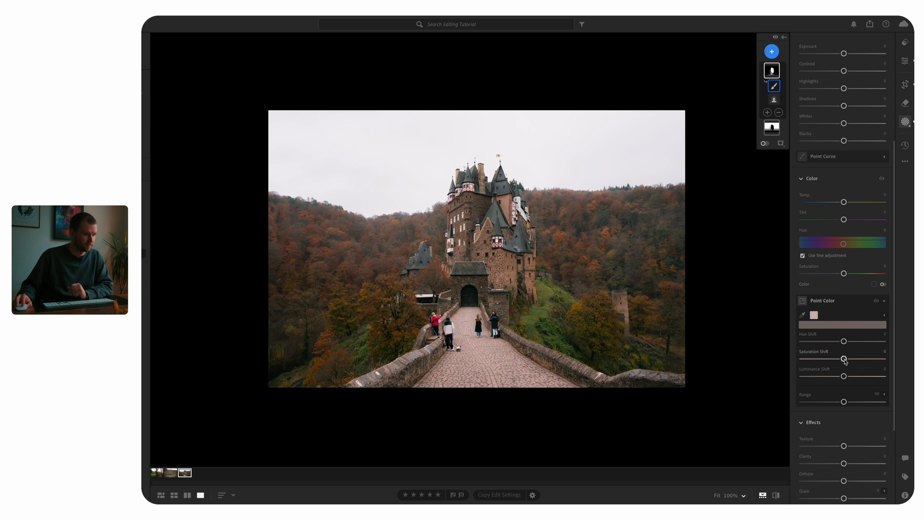
mouse_move(844, 359)
mouse_down()
mouse_move(802, 359)
mouse_move(818, 360)
mouse_move(829, 341)
mouse_move(869, 341)
mouse_move(809, 360)
mouse_move(829, 377)
mouse_move(817, 377)
mouse_move(852, 377)
mouse_up()
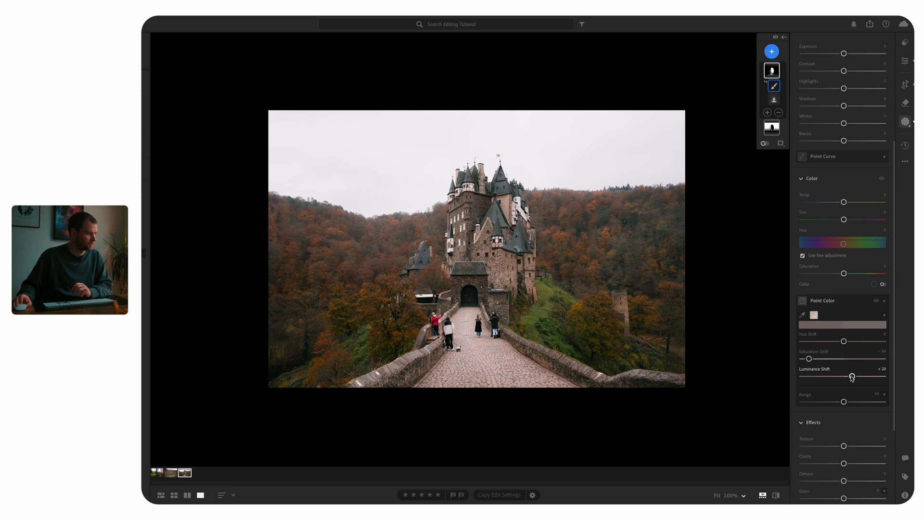
double_click(845, 380)
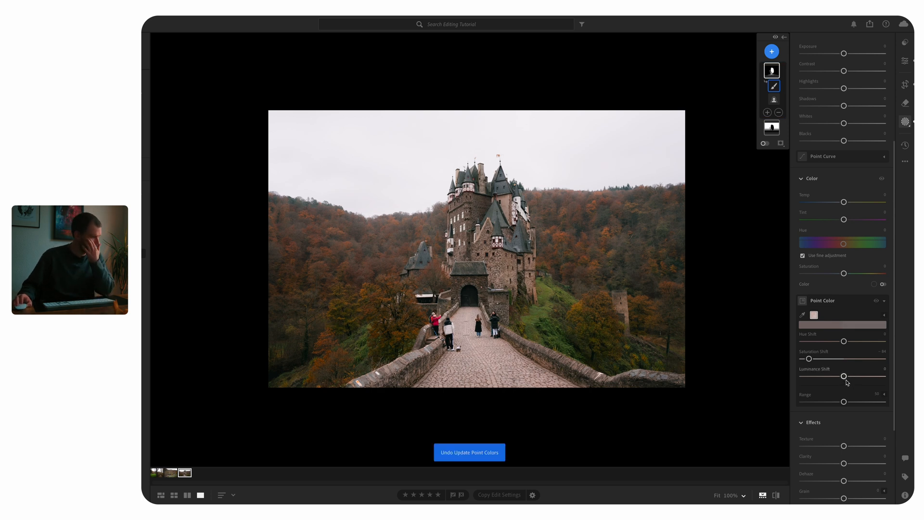
Set the Saturation Shift of a second, browner point color sample to about -20 and compare the photo with and without the masks.
drag(808, 359, 834, 360)
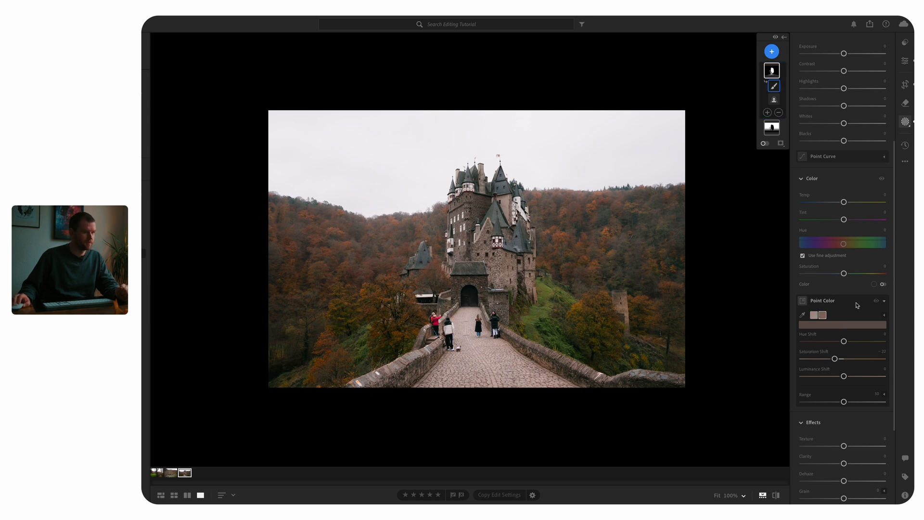
click(776, 37)
click(775, 37)
click(776, 37)
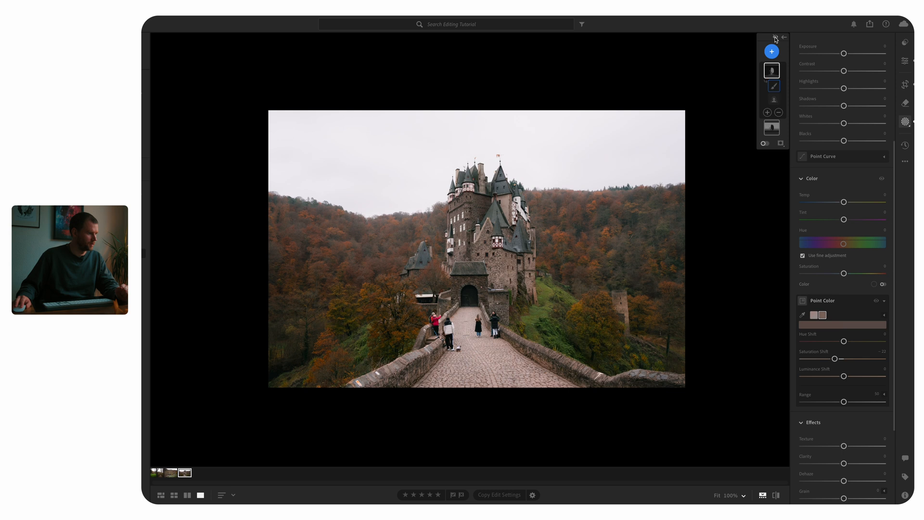
click(775, 37)
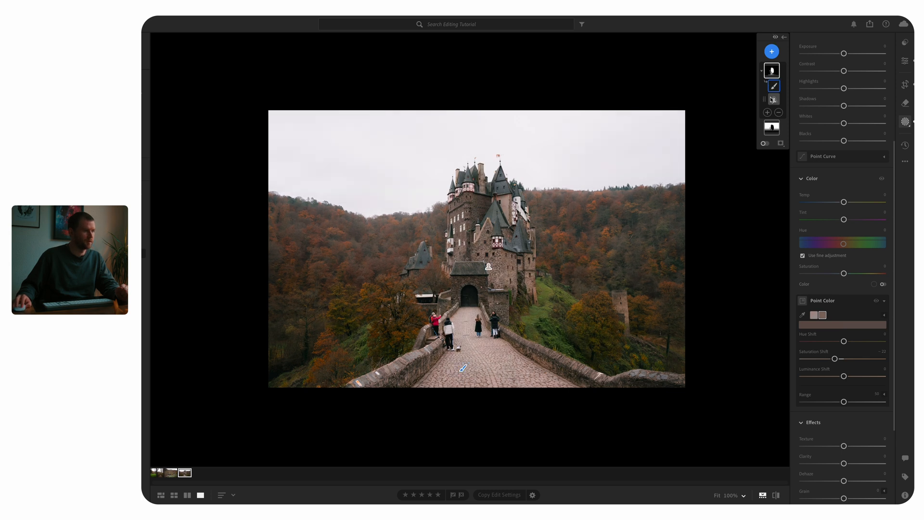
Paint more of the bridge's paving and both stone walls, up to the castle gate, into the mask's brush area.
click(767, 113)
click(648, 275)
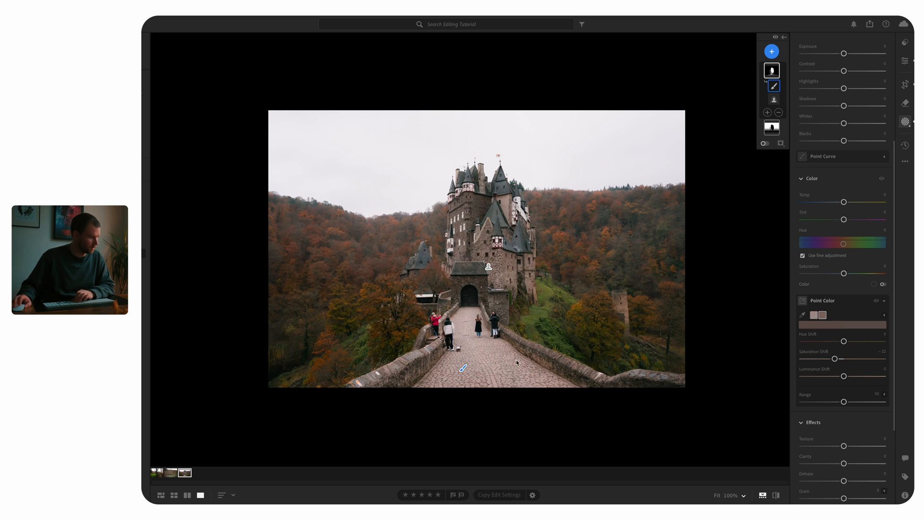
drag(524, 356, 519, 353)
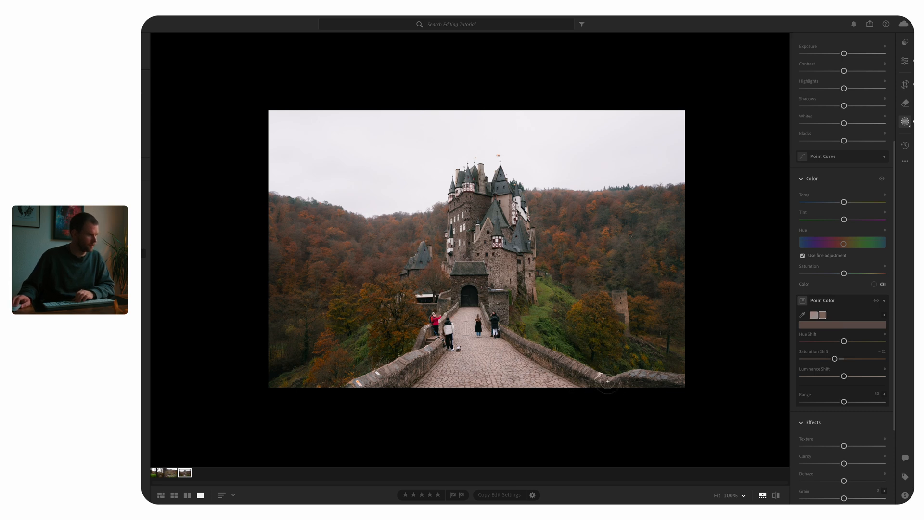
drag(608, 382, 609, 383)
mouse_move(472, 379)
mouse_down()
mouse_move(383, 386)
mouse_move(427, 364)
mouse_up()
drag(447, 325, 426, 340)
drag(449, 306, 447, 304)
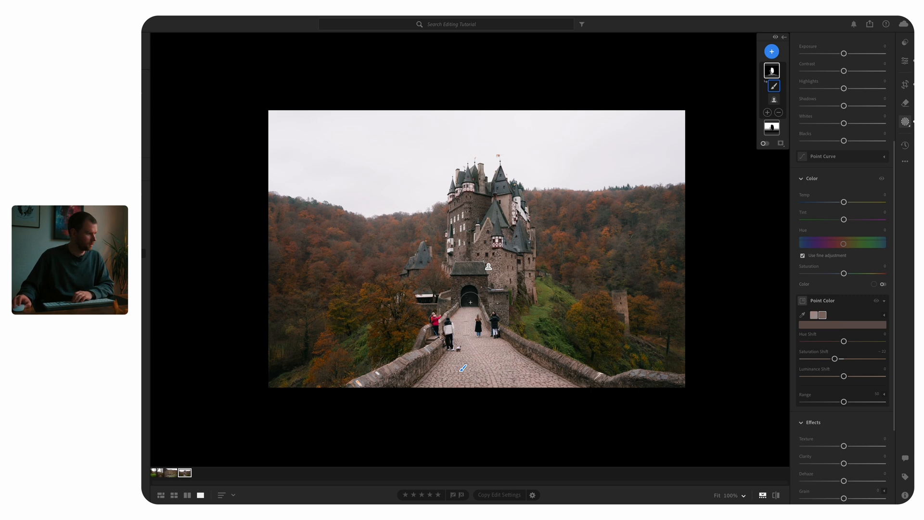
Return to the global edit settings and lower the Exposure to about +0.2.
key(e)
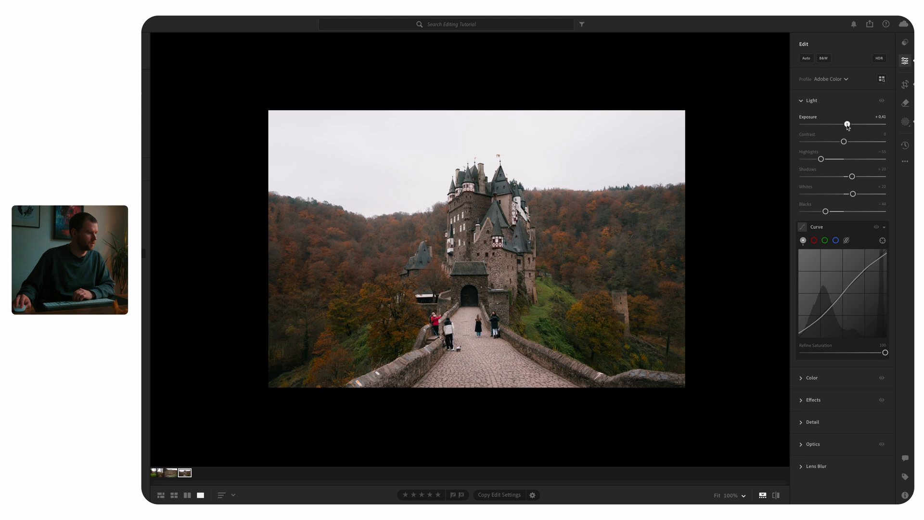
drag(846, 126, 846, 125)
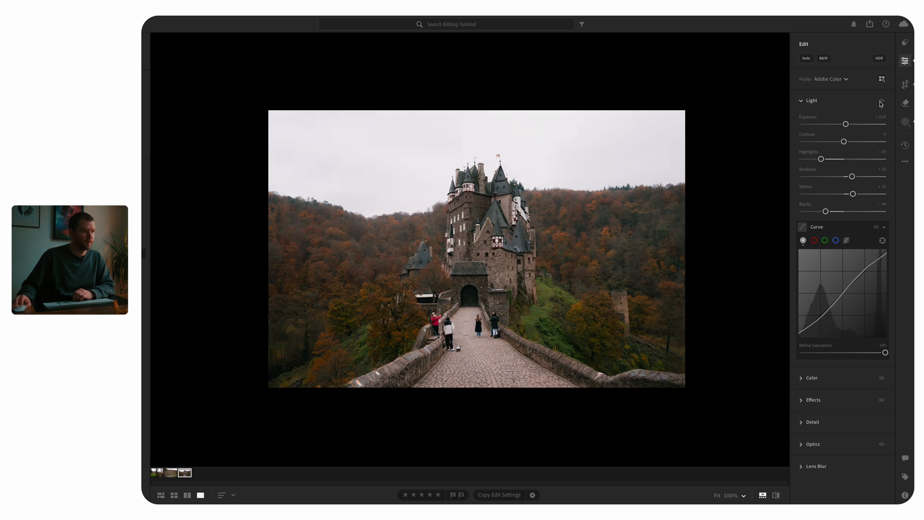
Create a new radial gradient mask as an upright ellipse over the castle's towers.
click(904, 124)
click(773, 54)
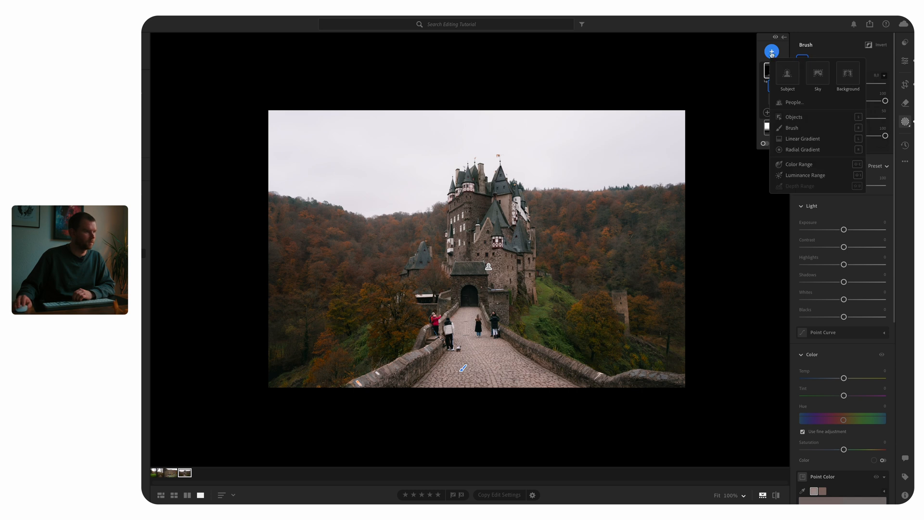
click(789, 129)
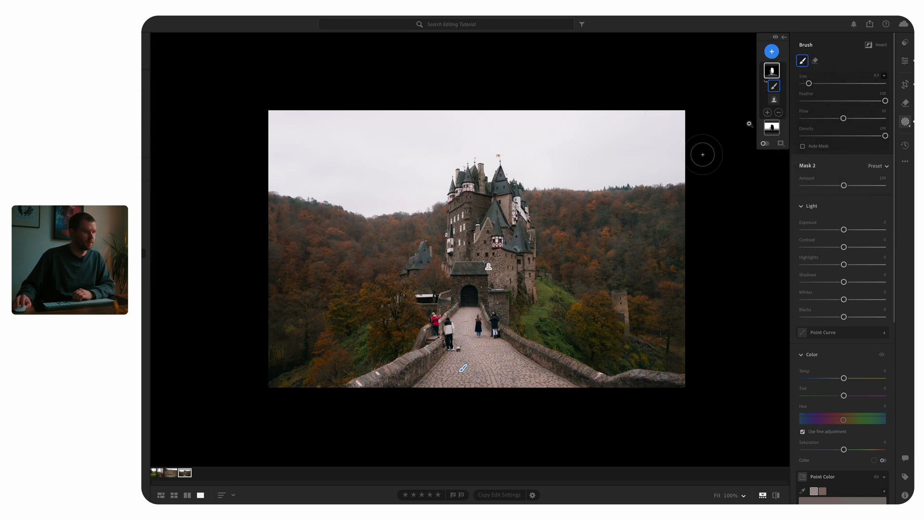
click(773, 53)
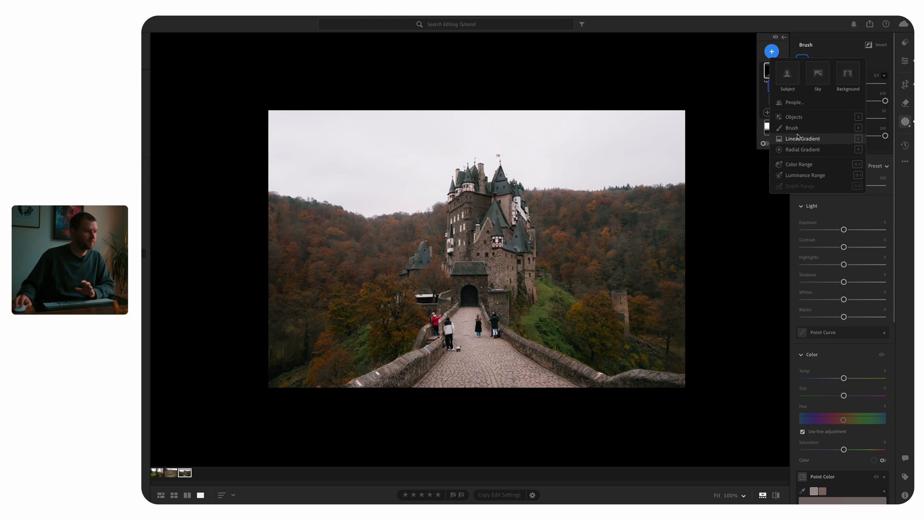
mouse_move(866, 164)
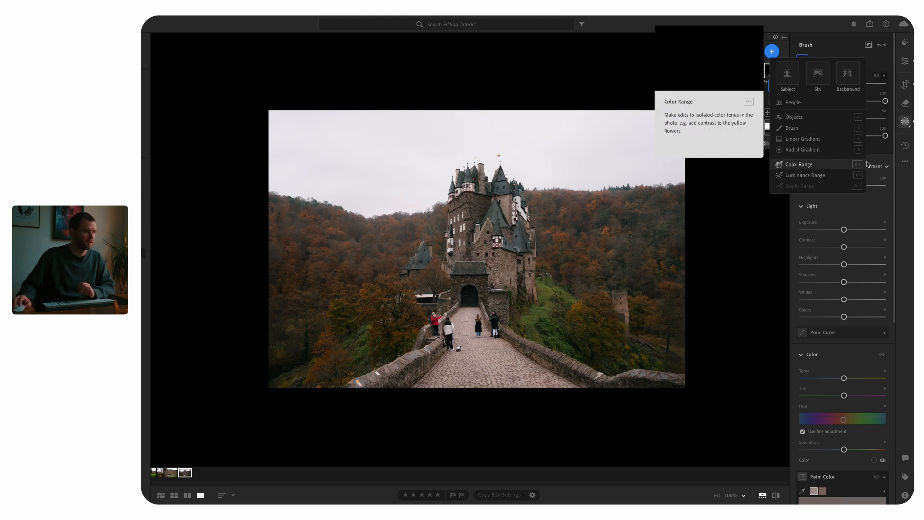
click(818, 150)
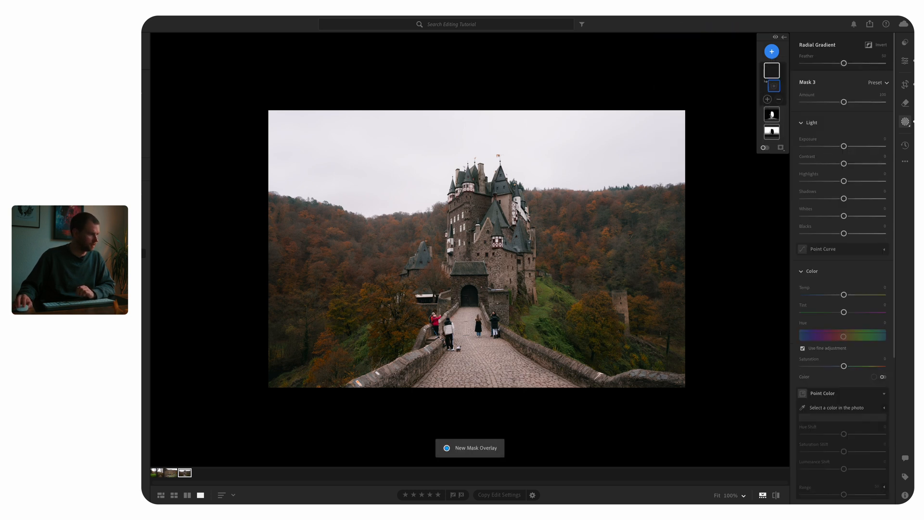
mouse_move(465, 199)
mouse_down()
mouse_move(466, 224)
mouse_move(543, 304)
mouse_up()
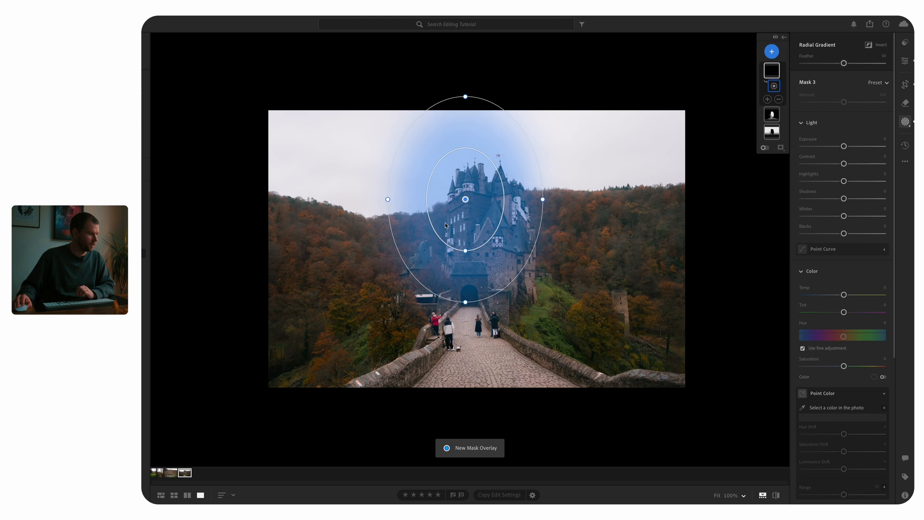
Move and stretch the radial gradient so it covers the castle and the bridge, and raise its Feather to about 56.
drag(445, 225, 456, 267)
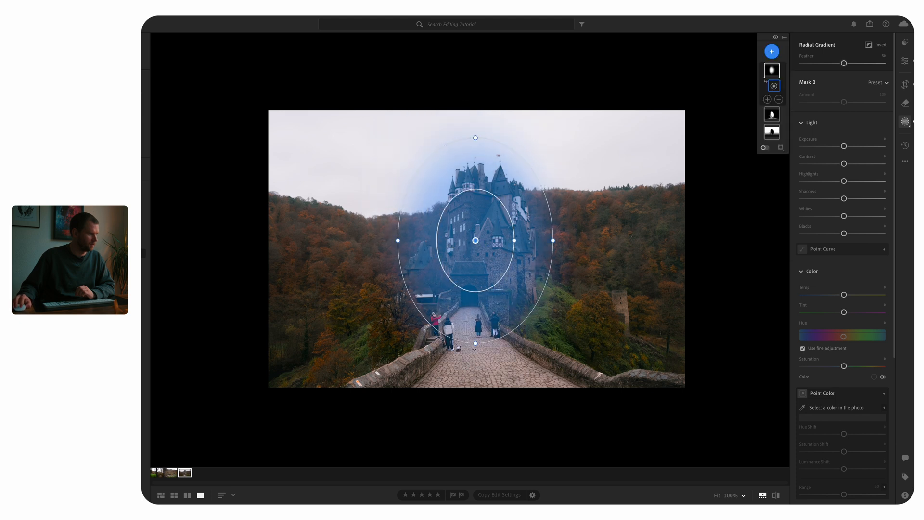
drag(475, 343, 475, 386)
drag(476, 249, 480, 268)
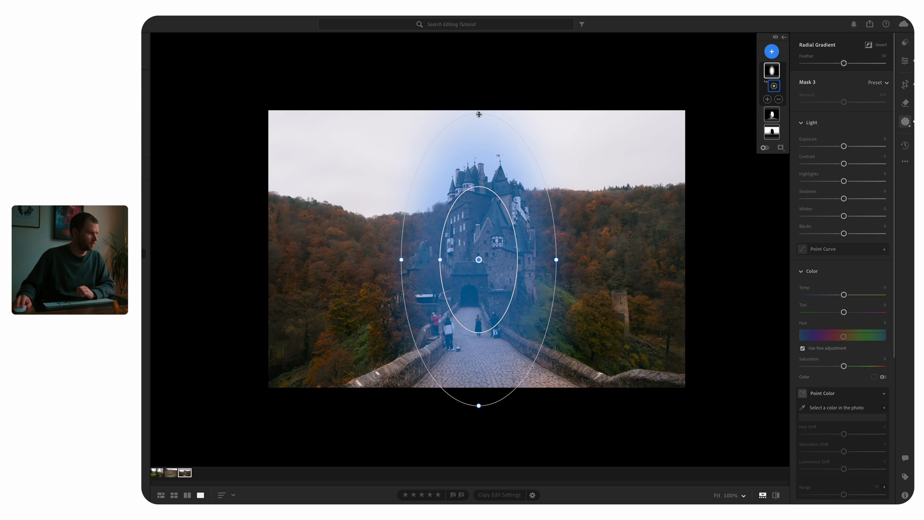
drag(479, 115, 479, 147)
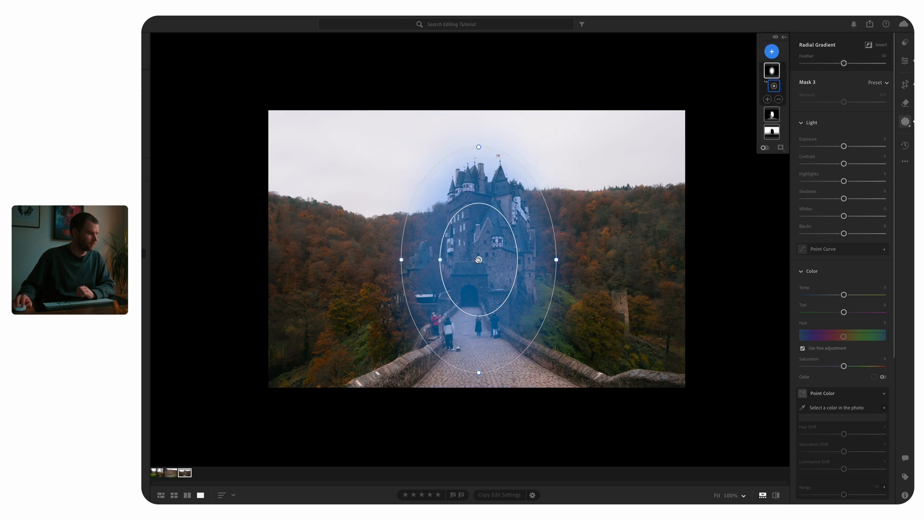
drag(478, 260, 444, 265)
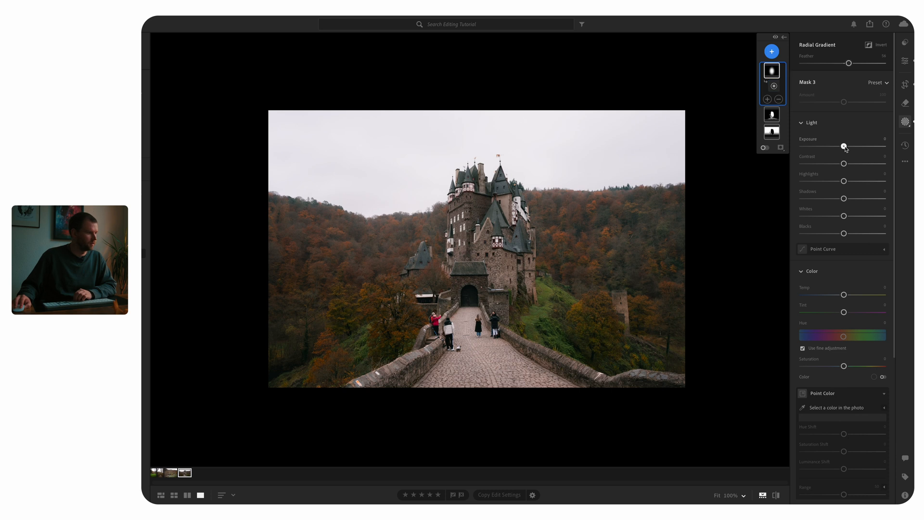
Raise the radial mask's Exposure to about +0.16 with slight Highlights and Shadows boosts, and stretch its ellipse taller.
drag(847, 149, 847, 149)
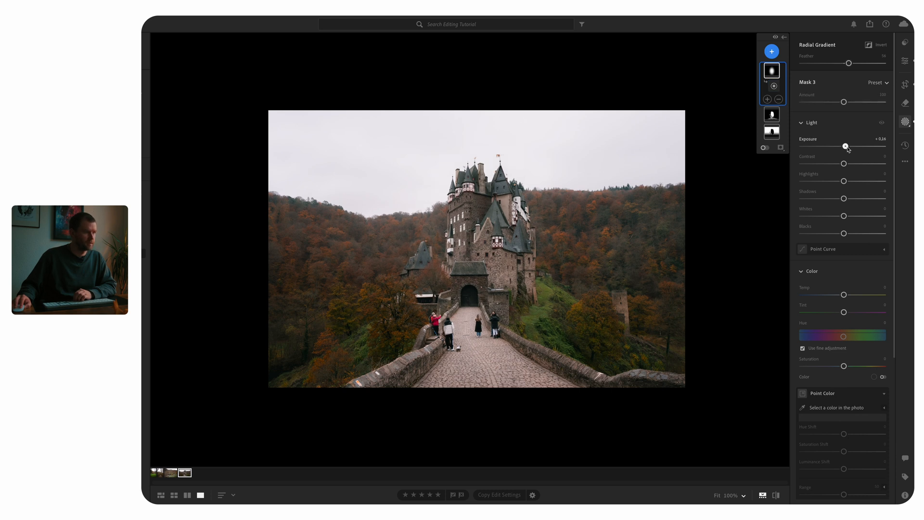
drag(844, 181, 847, 200)
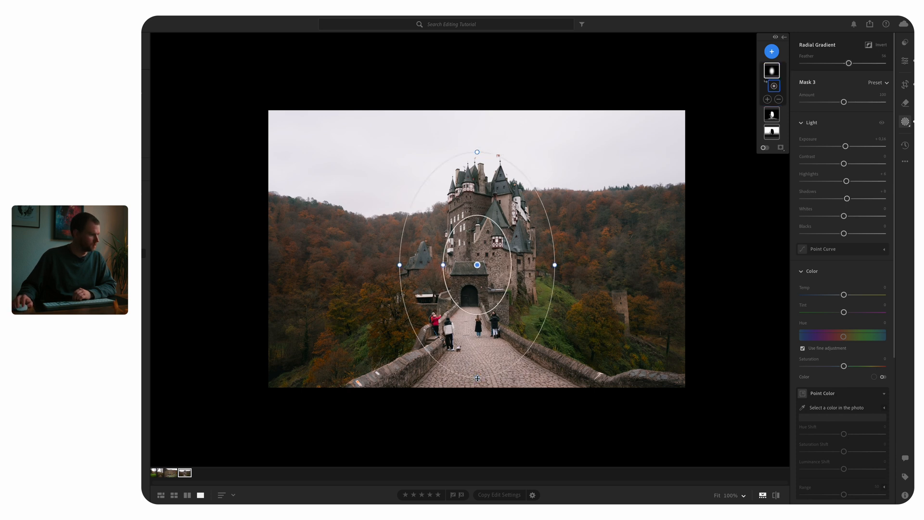
drag(477, 379, 477, 405)
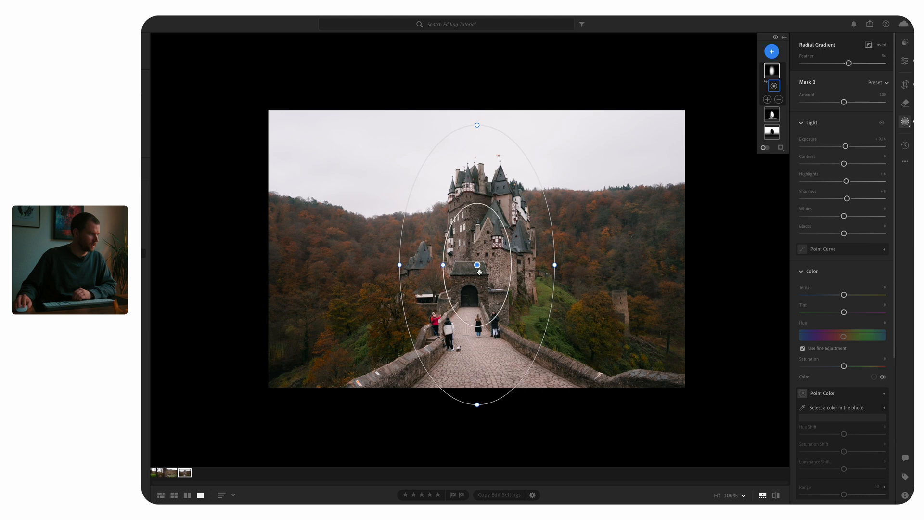
Try a much stronger Exposure on the radial mask, undo it, and compare the mask's light adjustments off and on.
drag(846, 146, 858, 147)
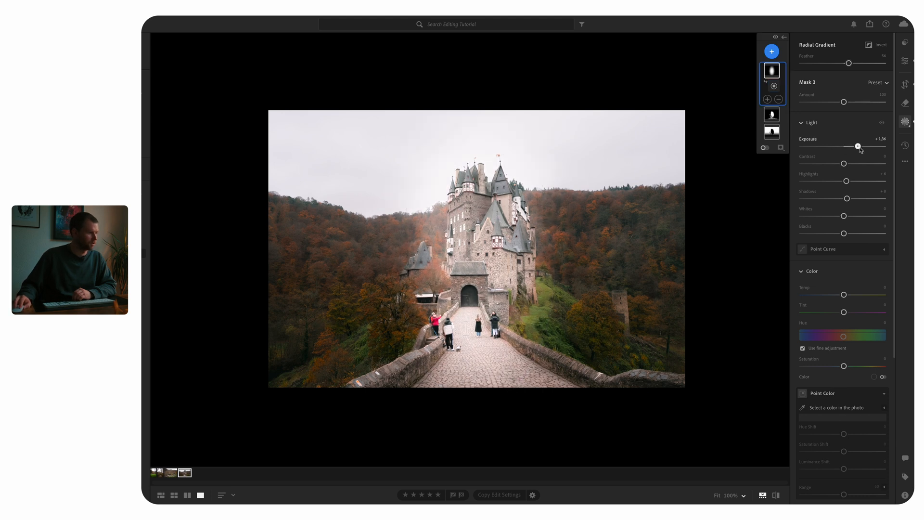
key(ctrl+z)
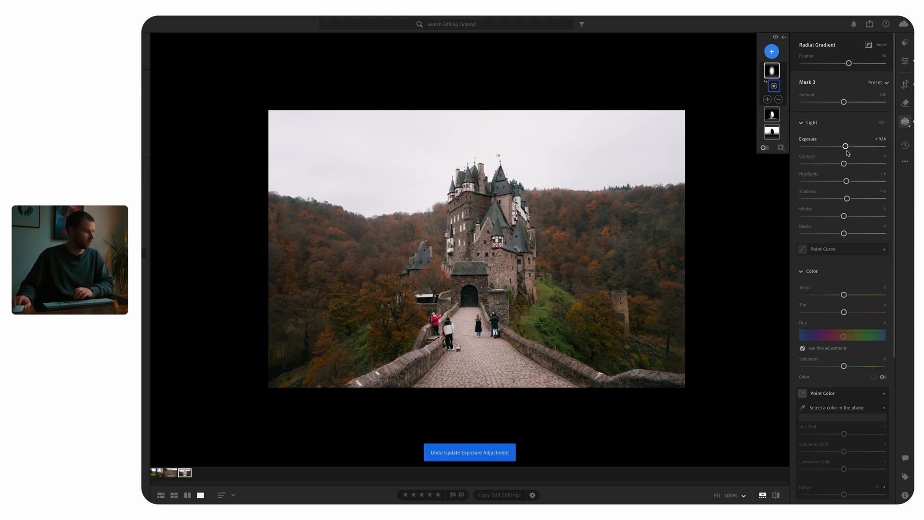
click(882, 125)
click(882, 124)
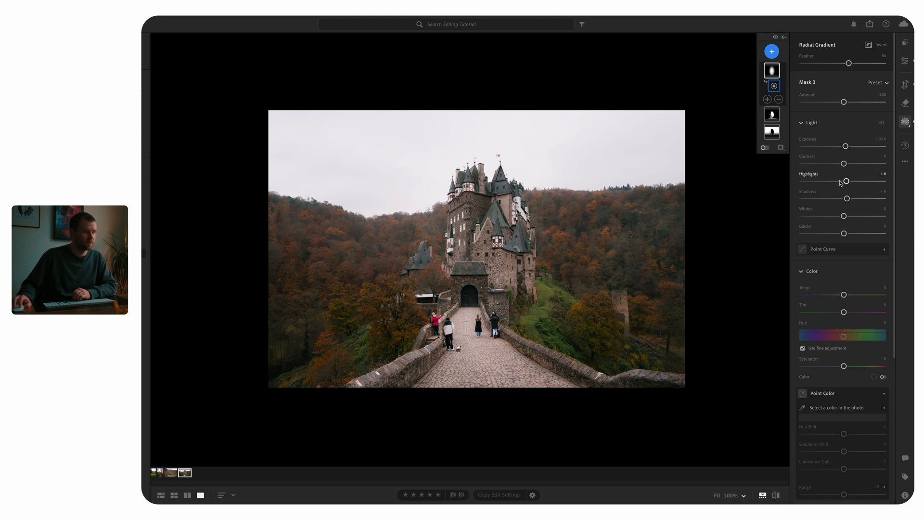
Narrow and shorten the radial gradient around the castle and bridge, shift it slightly down, and raise its Feather to about 65.
drag(443, 265, 450, 265)
drag(556, 265, 534, 266)
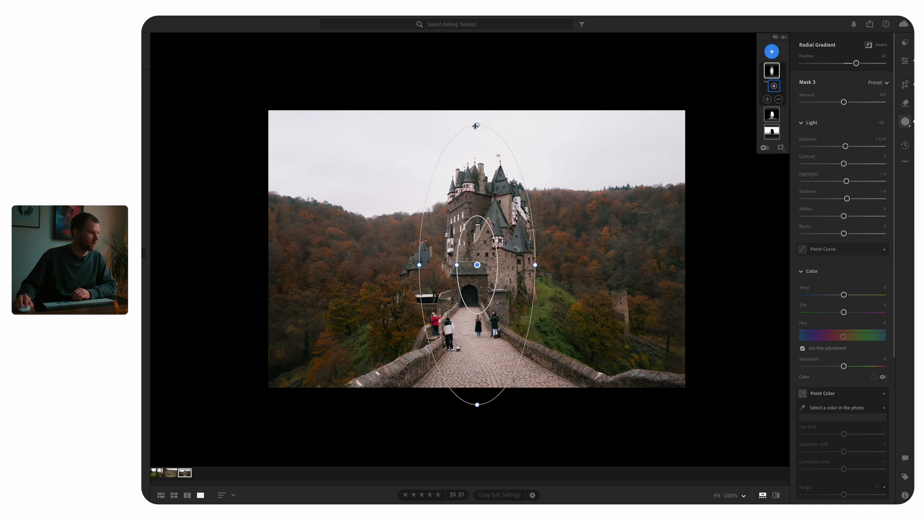
drag(476, 126, 476, 150)
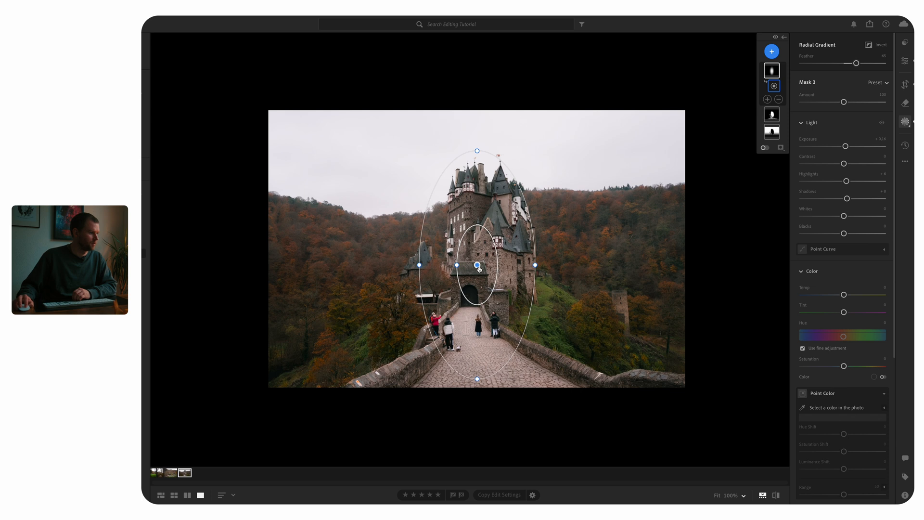
drag(480, 268, 481, 277)
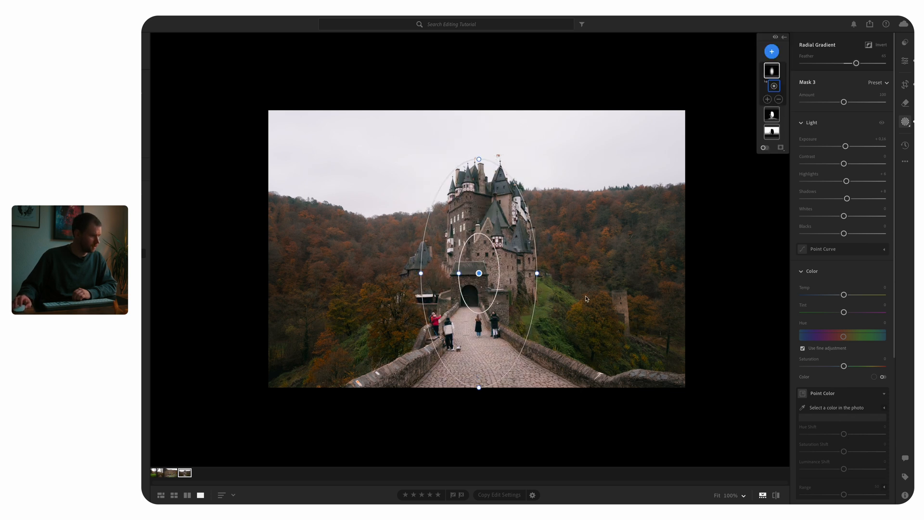
Create a tilted radial gradient mask over the lower hillside right of the bridge and lower its Shadows to about -8.
click(771, 51)
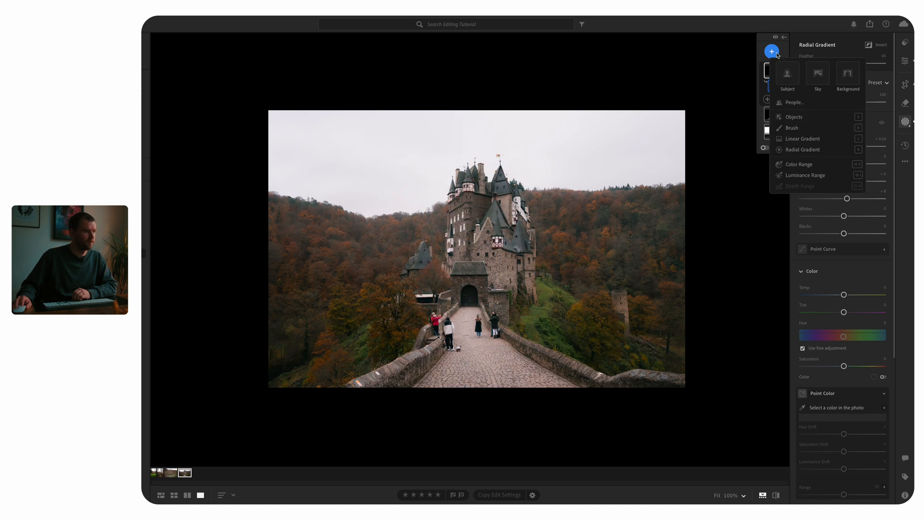
click(805, 151)
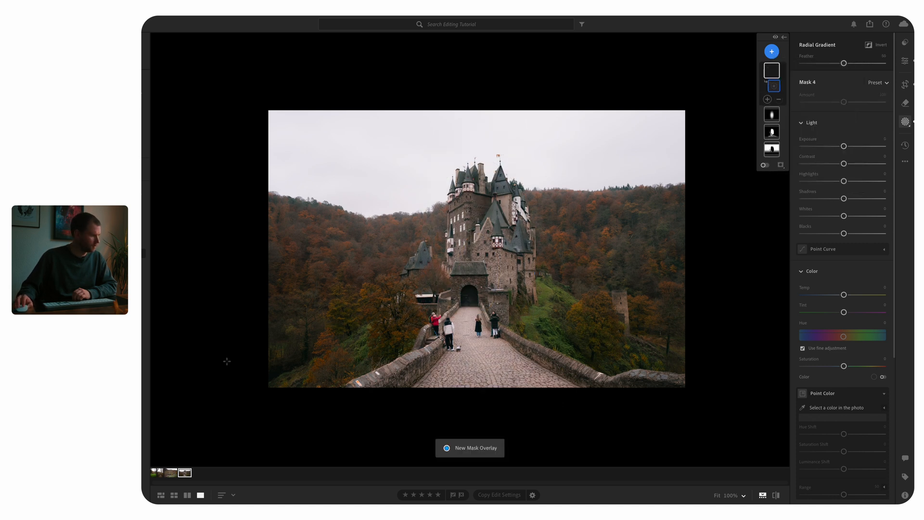
drag(640, 356, 595, 319)
drag(641, 357, 678, 358)
drag(630, 343, 628, 341)
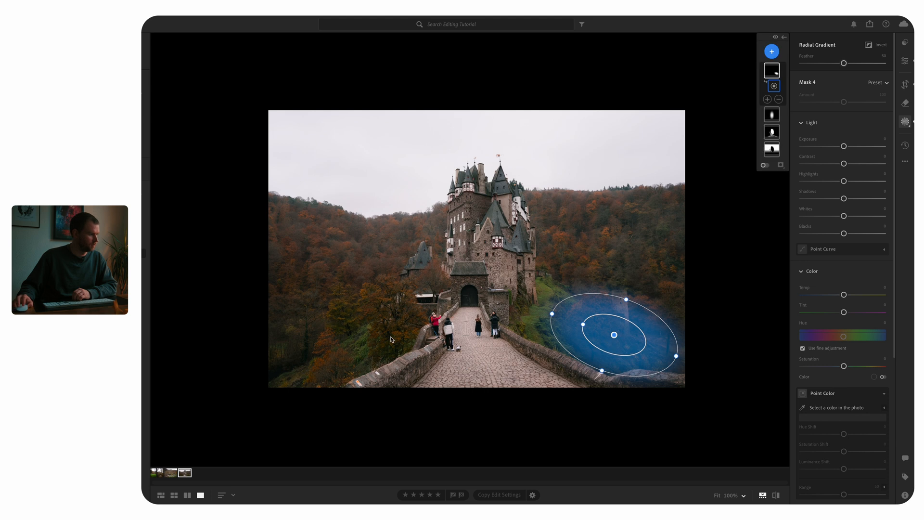
drag(844, 199, 841, 201)
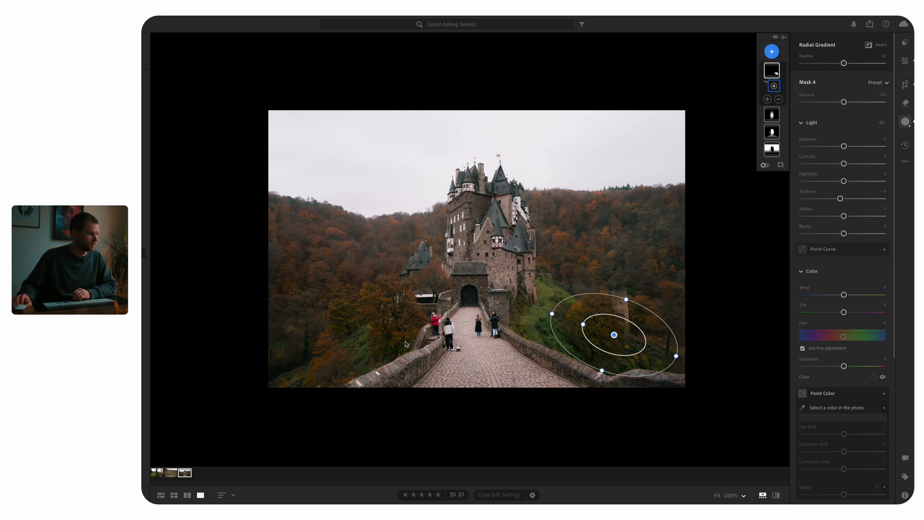
Duplicate the hillside mask, move the copy to the slope left of the bridge, and rotate and flatten it to follow the wall.
right_click(613, 333)
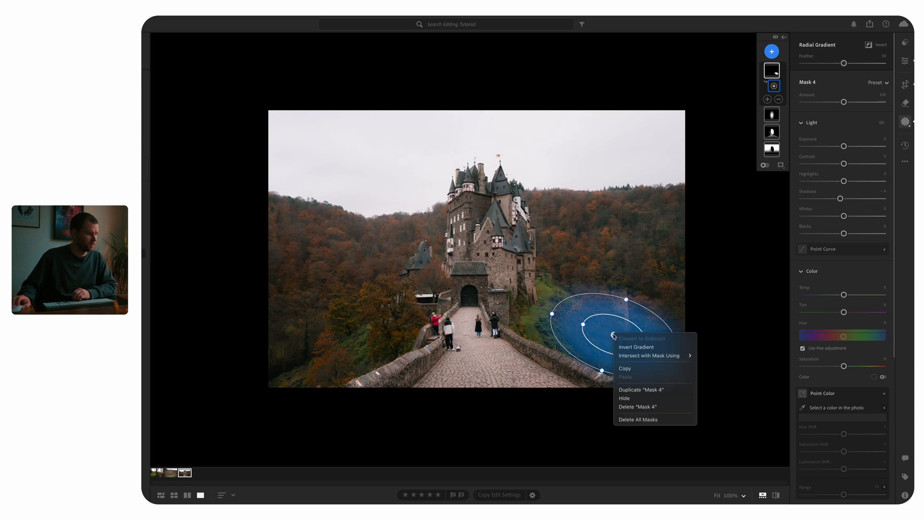
click(636, 389)
drag(614, 332, 355, 338)
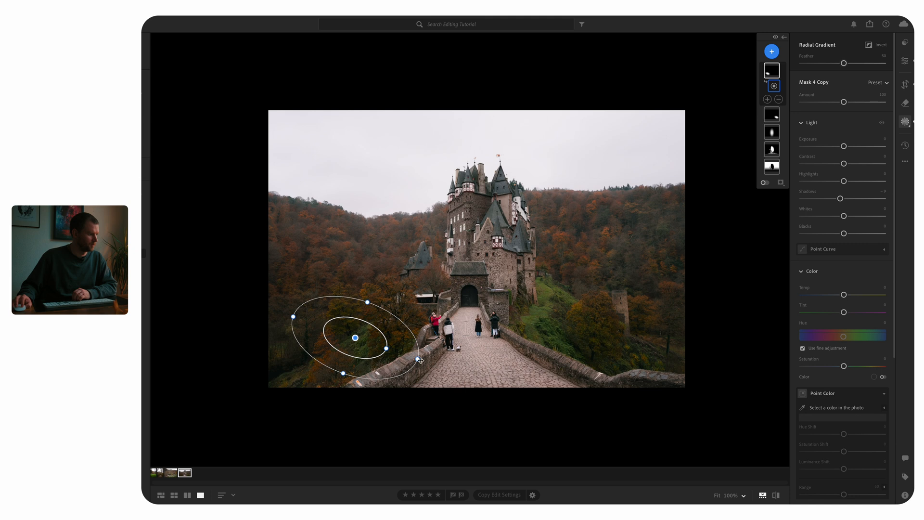
drag(420, 360, 418, 313)
drag(358, 341, 347, 348)
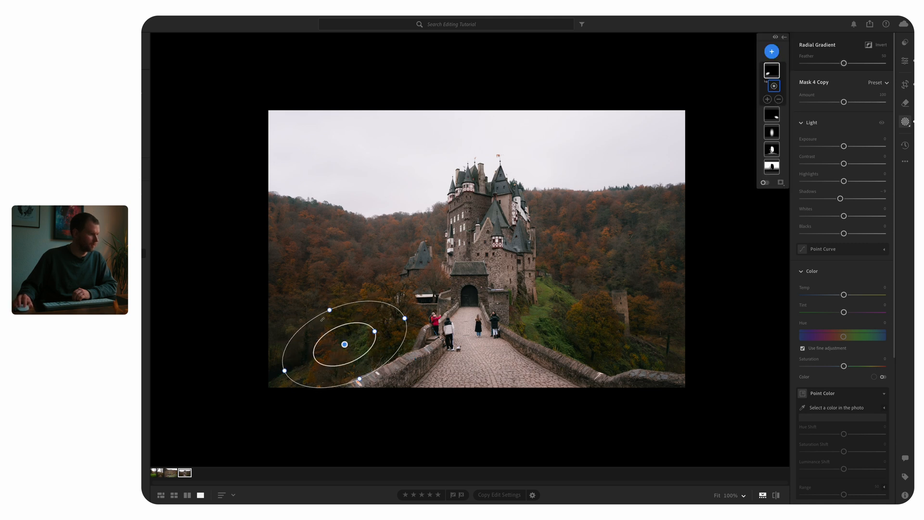
drag(330, 313, 351, 351)
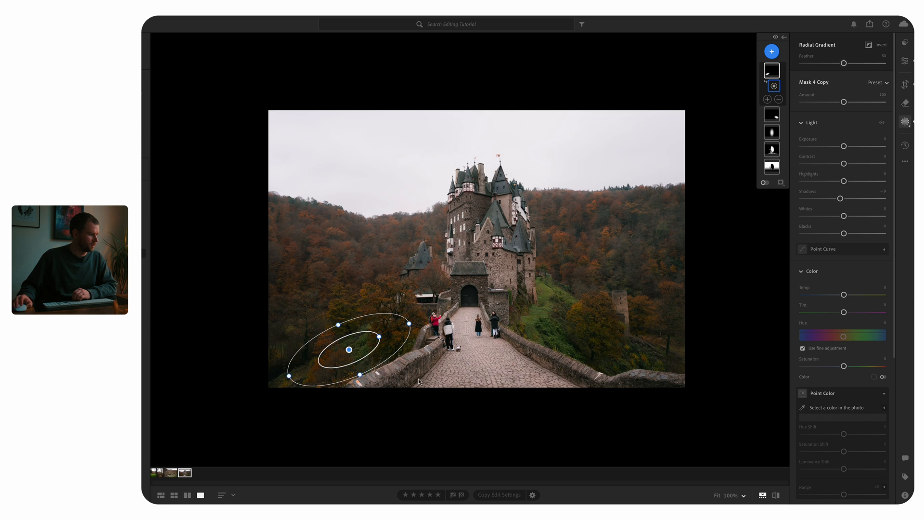
Hide and show all masks repeatedly to compare the photo with and without the local adjustments.
click(775, 38)
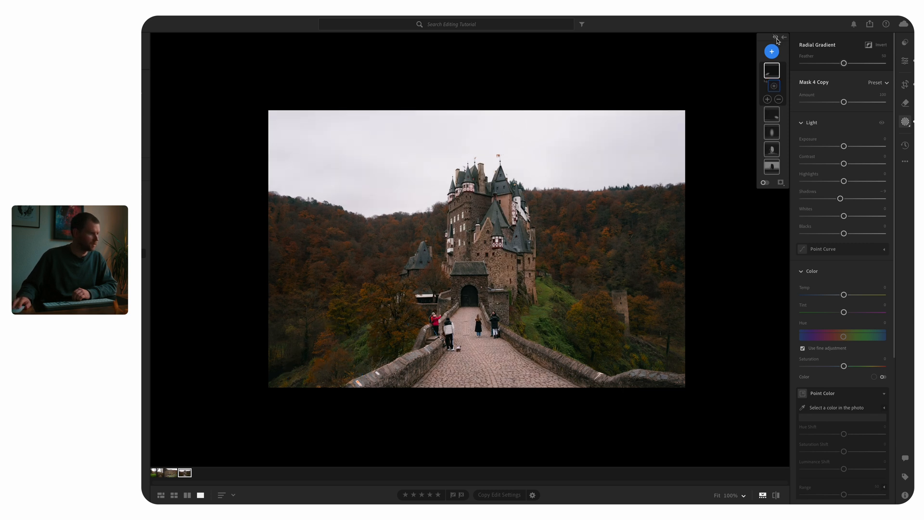
click(775, 38)
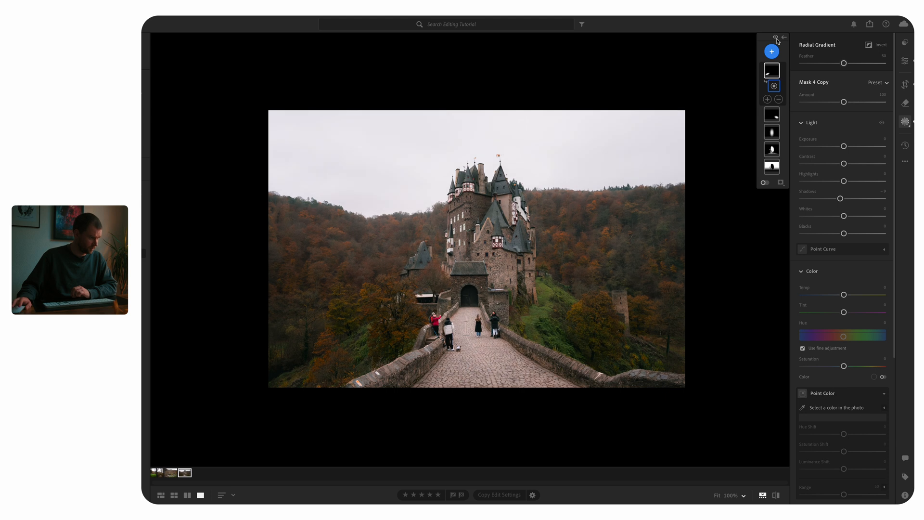
click(776, 38)
click(776, 38)
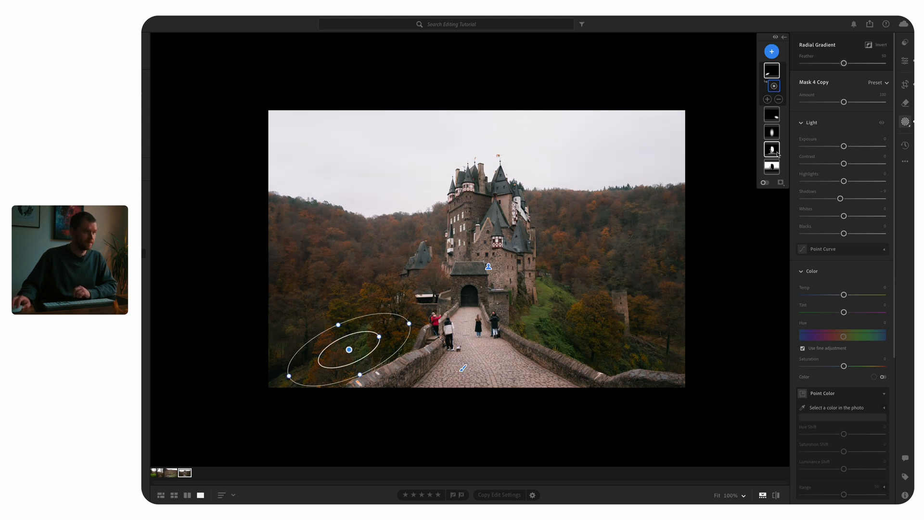
Soften the haze effect in Mask 1 over the background by setting its Dehaze to about -15.
click(773, 166)
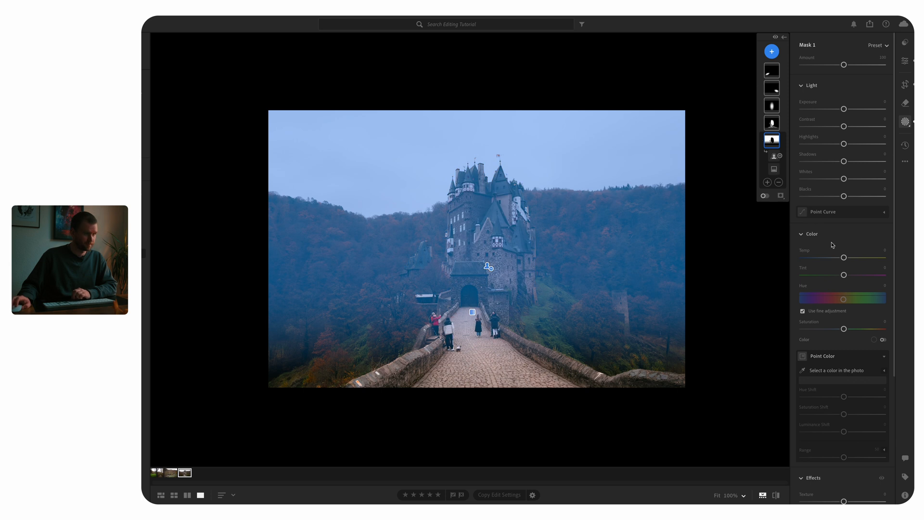
scroll(842, 237, down, 4)
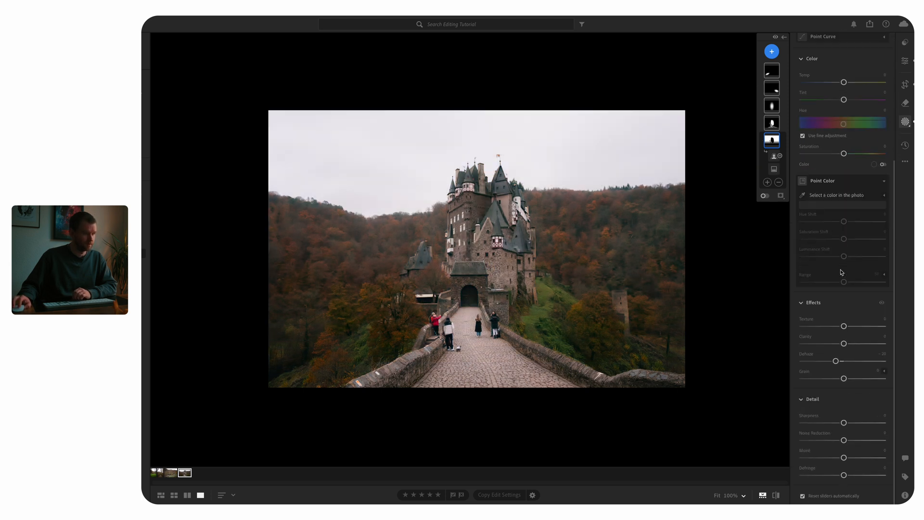
click(883, 353)
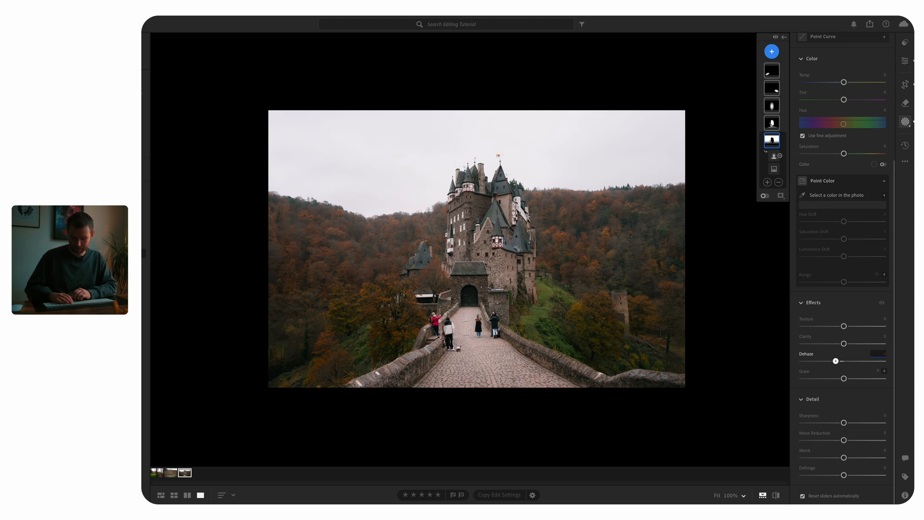
key(Return)
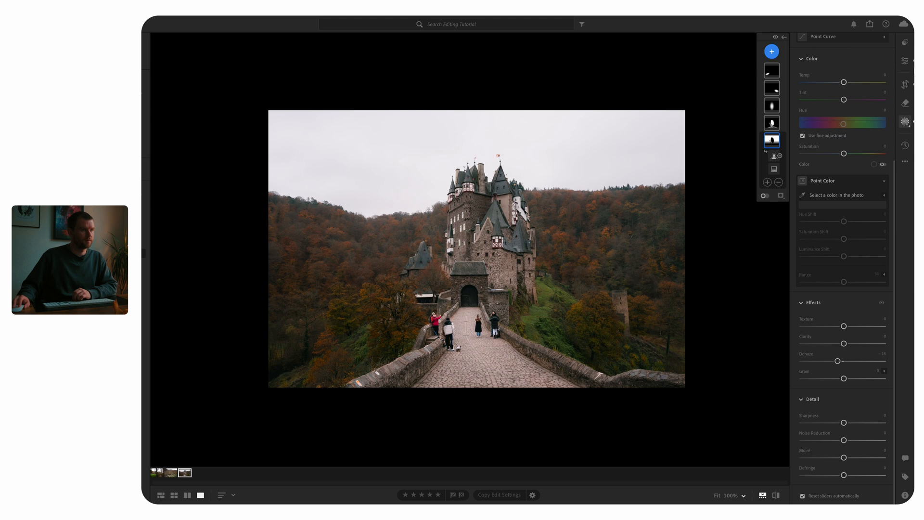
Return to the global edit settings and set the photo's Saturation to +10 and Vibrance to +5.
key(m)
key(e)
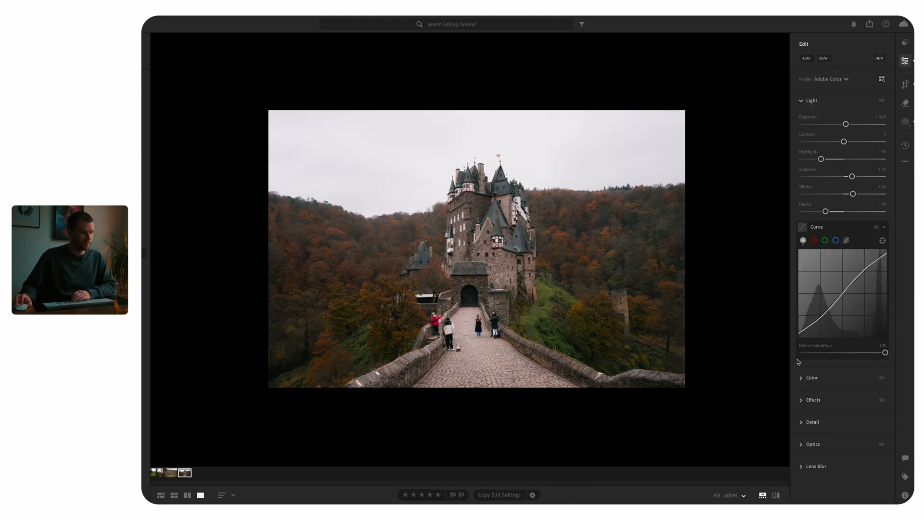
click(802, 377)
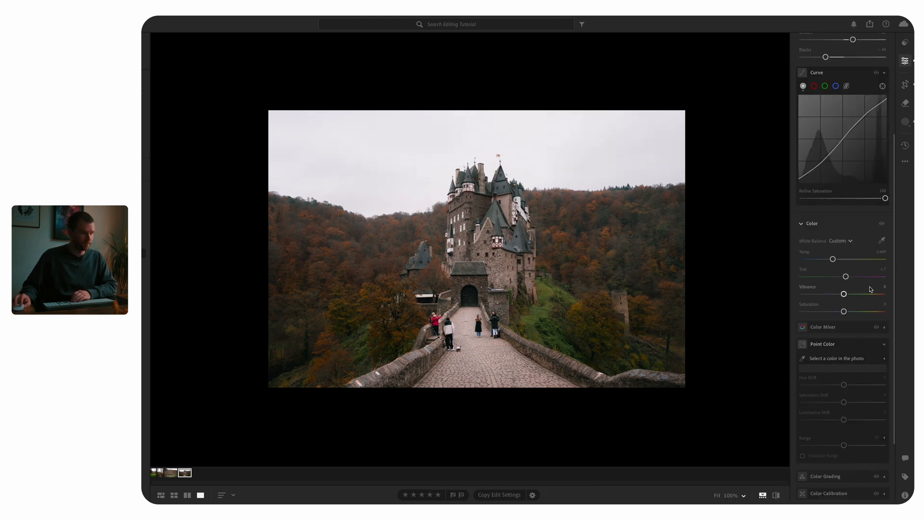
click(884, 304)
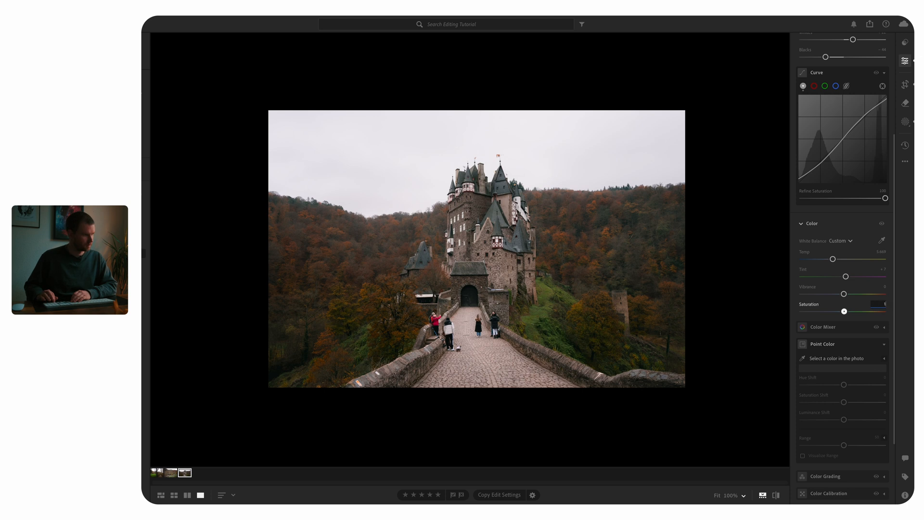
text(10)
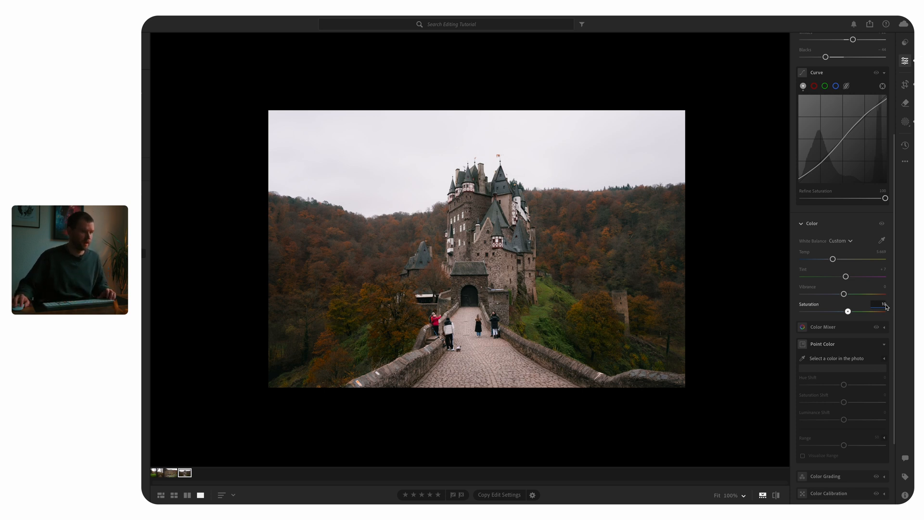
click(881, 288)
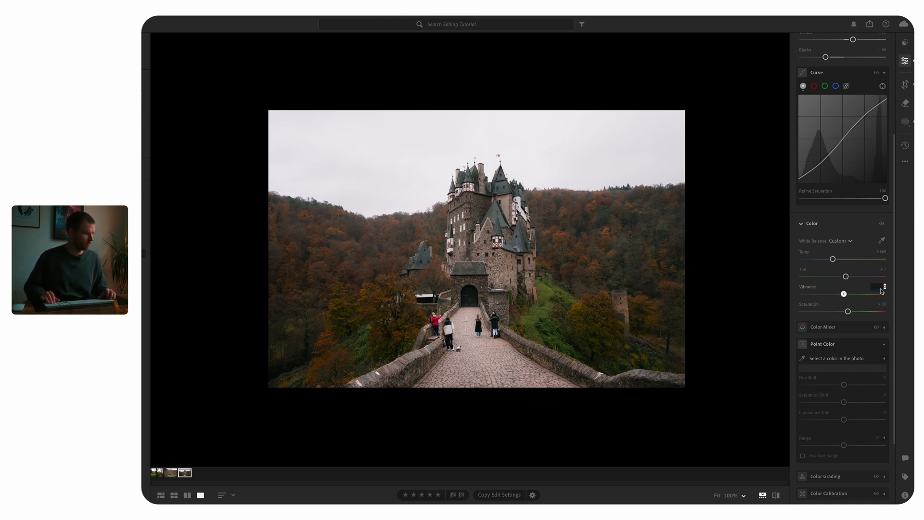
text(5)
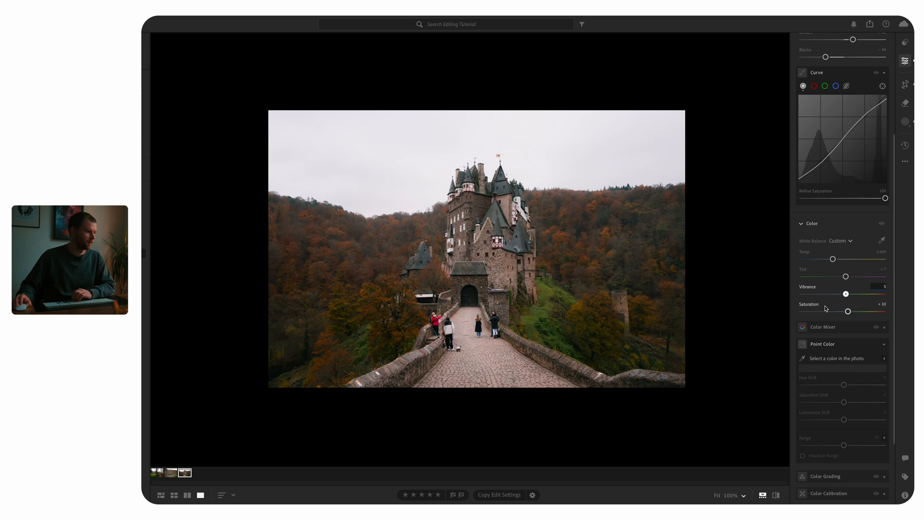
Switch the Color Mixer to Saturation and lower the Green saturation to about -22.
scroll(827, 225, down, 3)
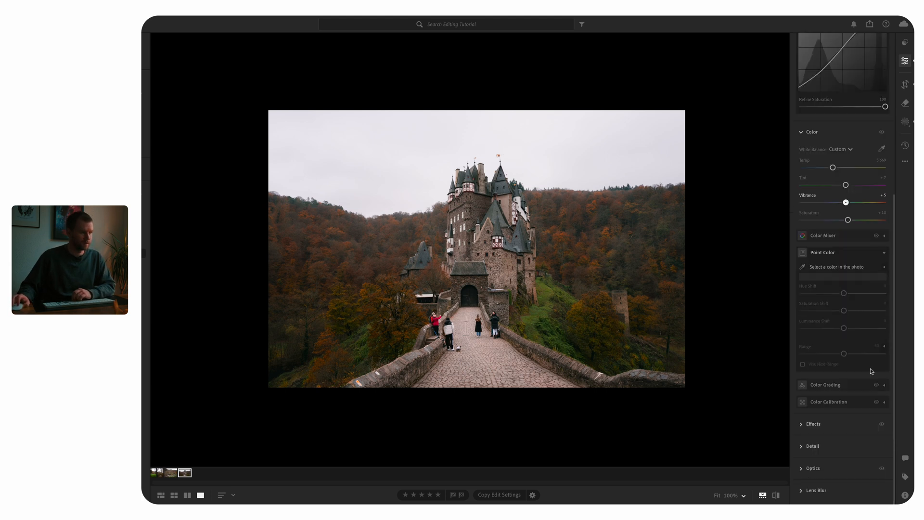
click(845, 239)
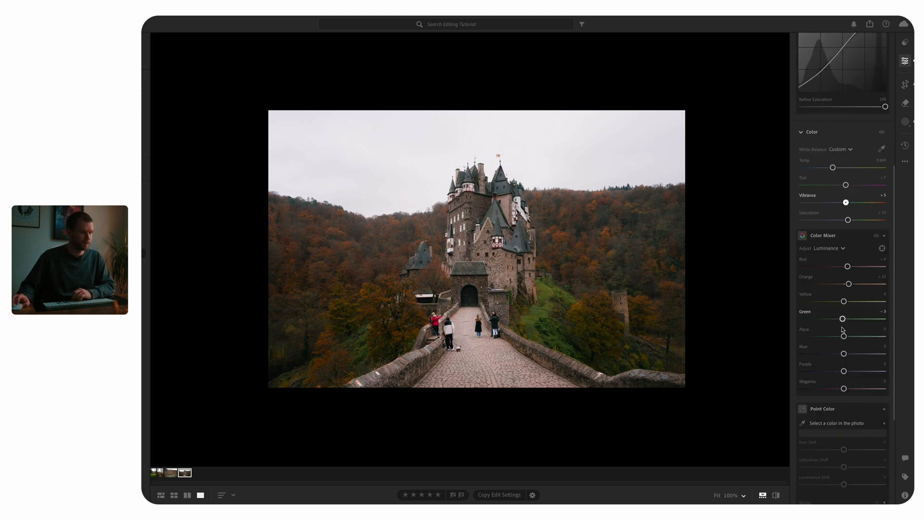
click(840, 249)
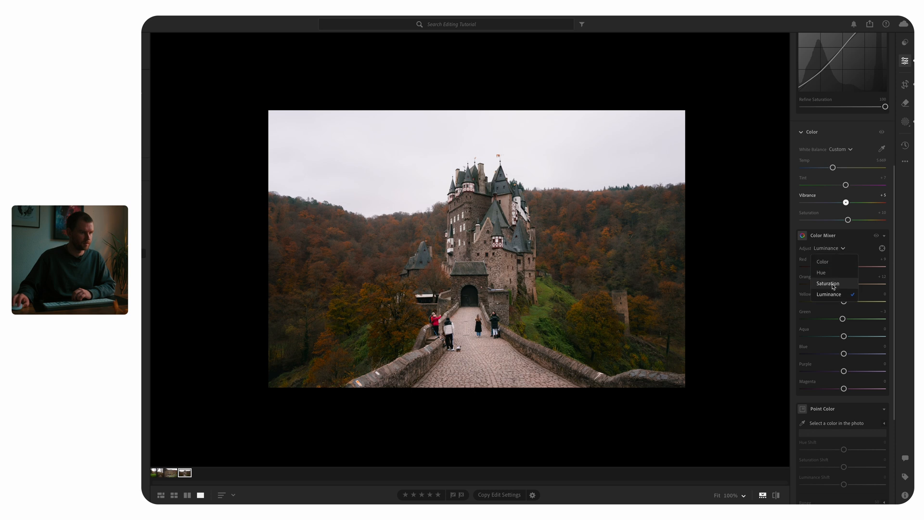
click(827, 284)
scroll(836, 320, up, 1)
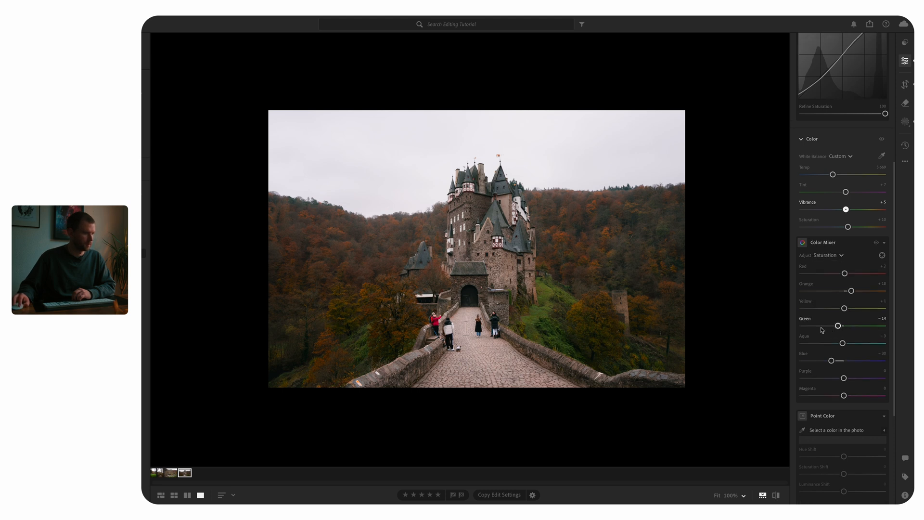
scroll(822, 330, down, 1)
drag(836, 327, 828, 328)
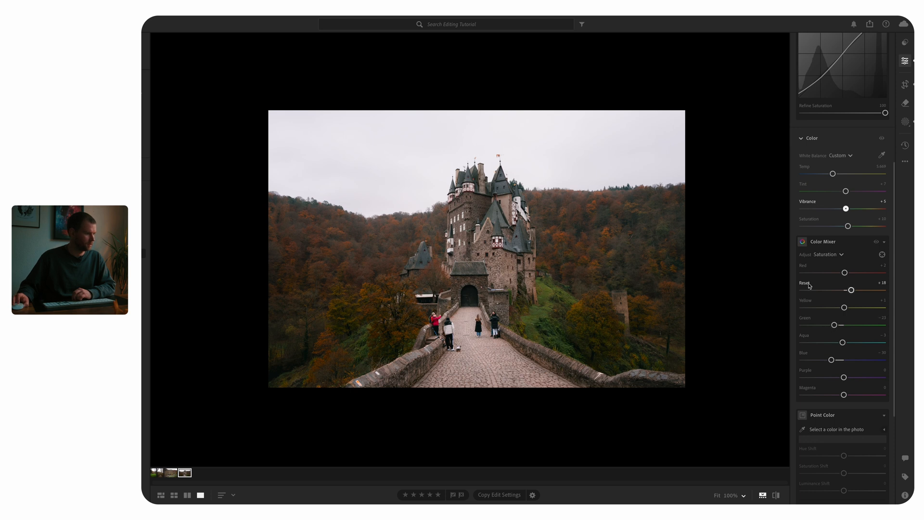
Compare the edited castle photo with its original version.
key(backslash)
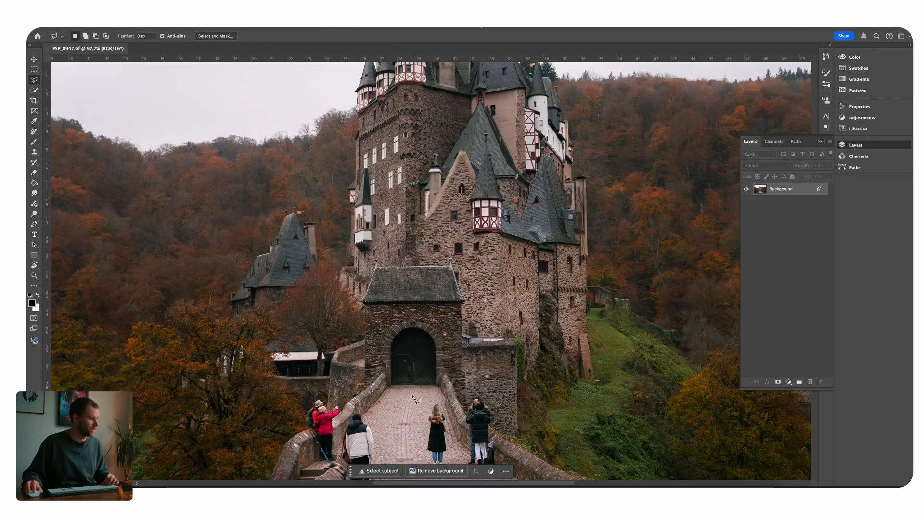
Switch to Photoshop and erase the woman in the black coat from the bridge with the Remove tool at brush size 50.
scroll(463, 342, up, 2)
scroll(446, 278, up, 3)
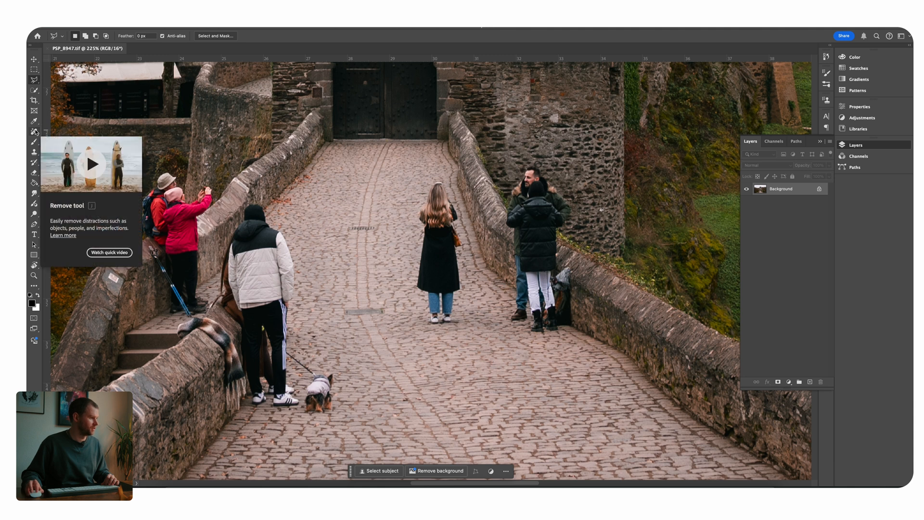
click(35, 131)
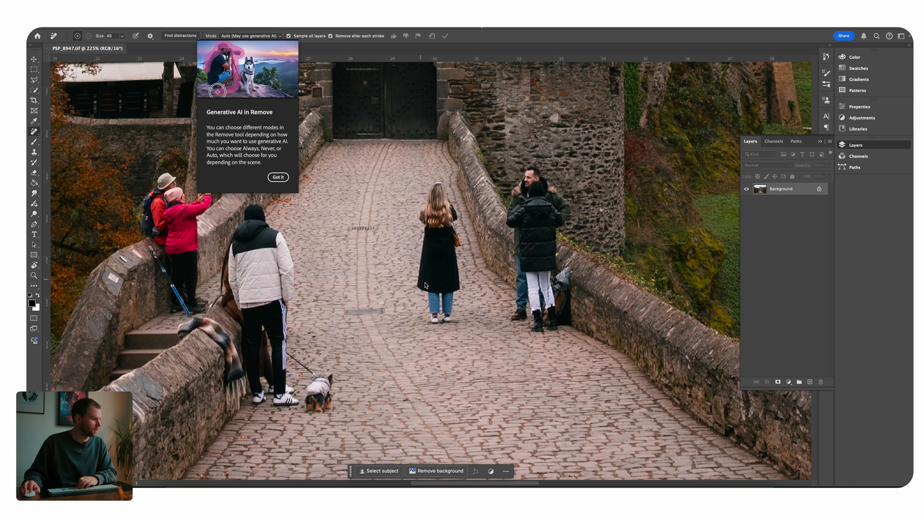
key(bracketright)
key(bracketright)
key(bracketright)
mouse_move(433, 322)
mouse_down()
mouse_move(442, 322)
mouse_move(453, 292)
mouse_move(455, 207)
mouse_move(437, 189)
mouse_move(423, 204)
mouse_move(420, 255)
mouse_move(428, 311)
mouse_move(445, 204)
mouse_move(449, 255)
mouse_move(458, 260)
mouse_up()
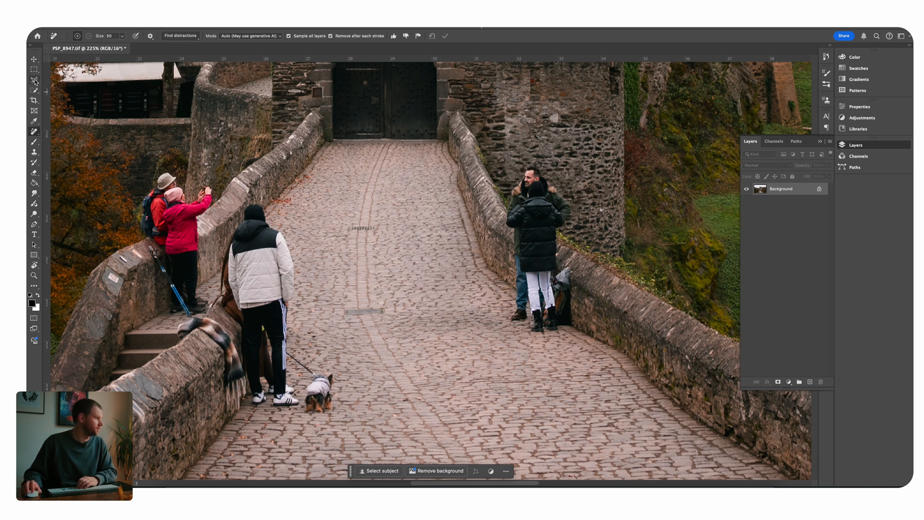
Lasso the couple beside the right-hand bridge wall and replace them using Generative Fill with an empty prompt.
click(34, 80)
click(510, 274)
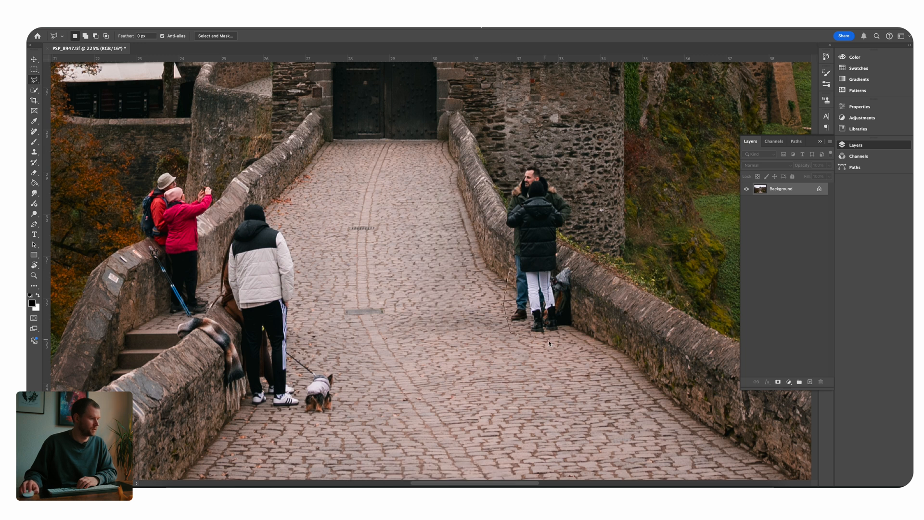
click(578, 268)
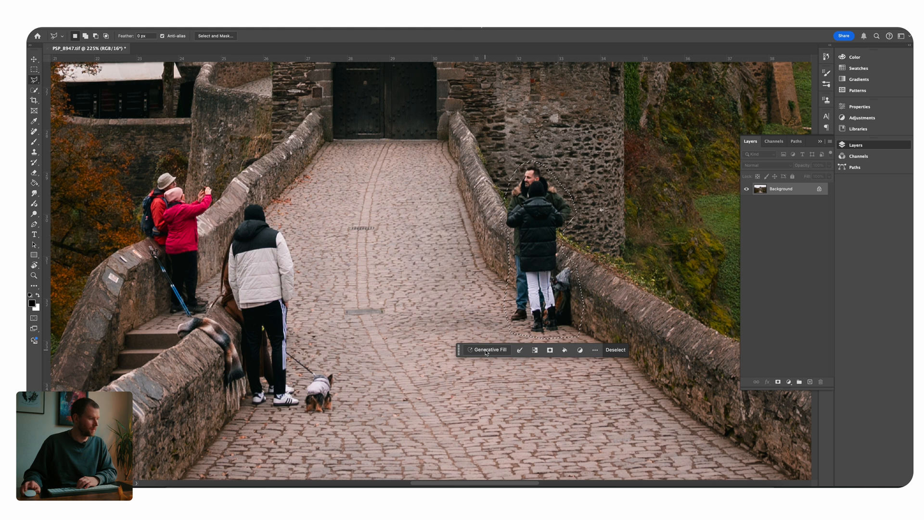
click(486, 351)
click(622, 350)
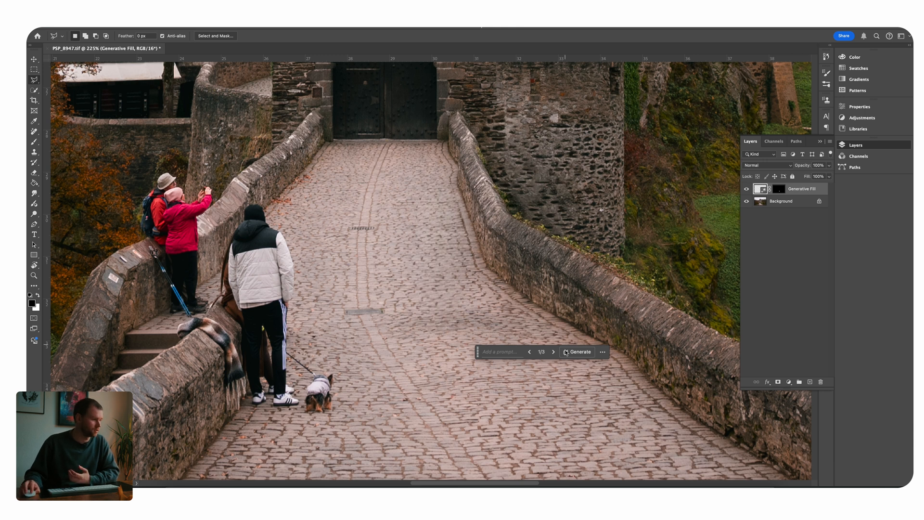
Cycle through the generated variations for the removed couple and keep variation 2.
click(554, 352)
click(554, 353)
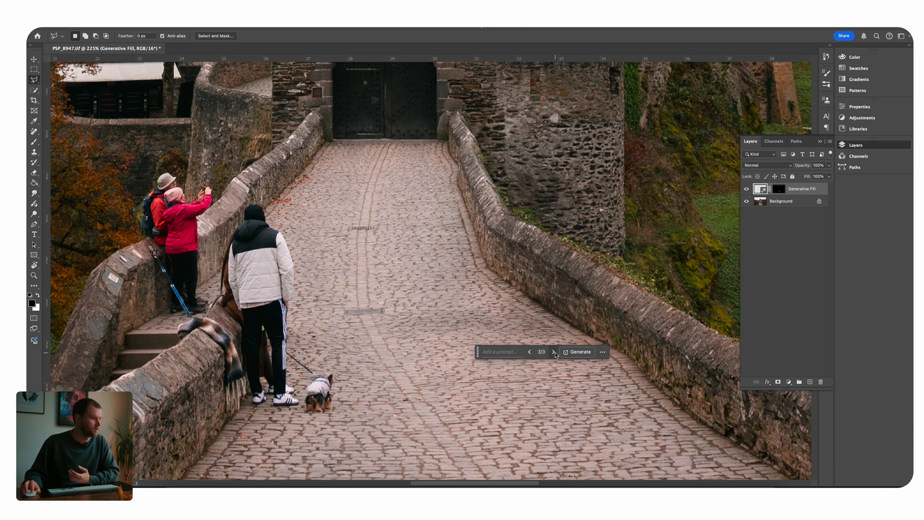
click(554, 352)
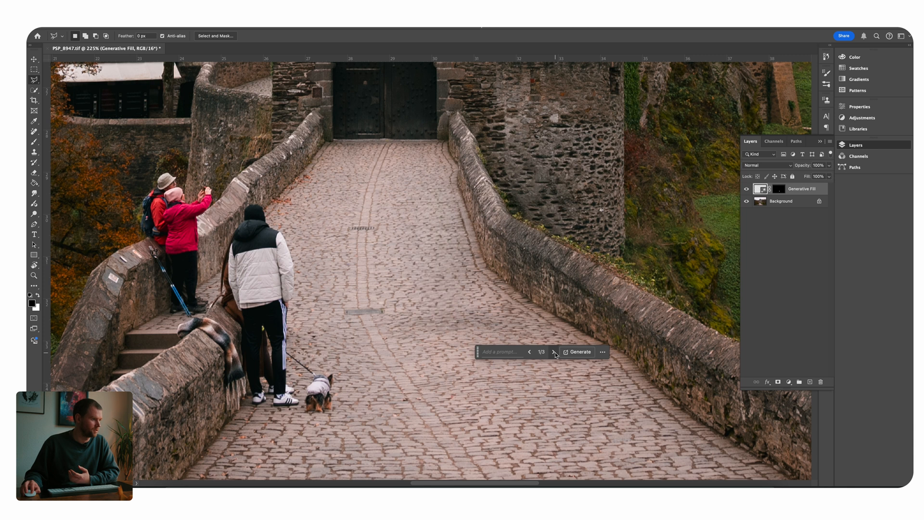
click(554, 352)
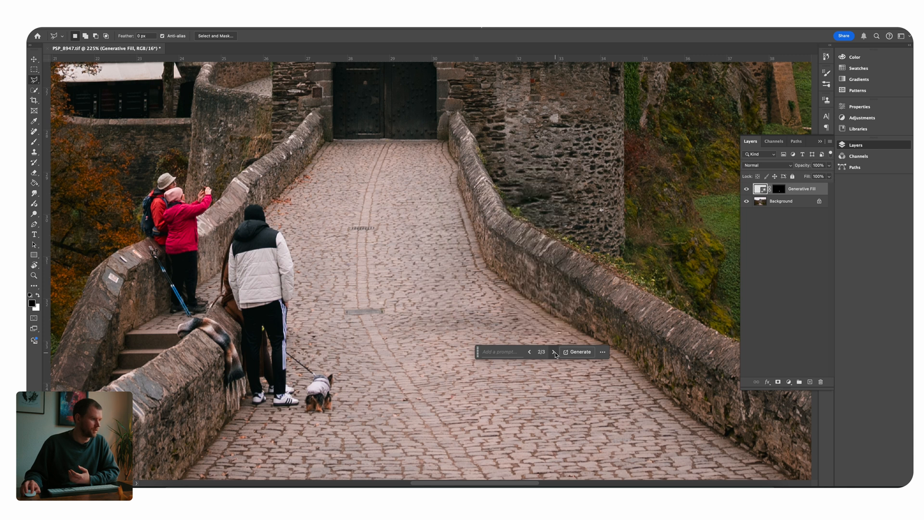
click(554, 353)
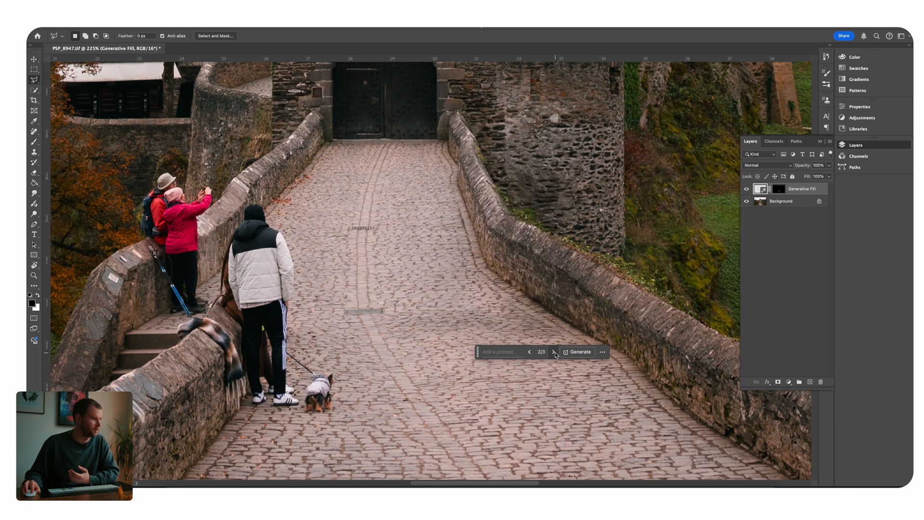
click(554, 353)
click(554, 353)
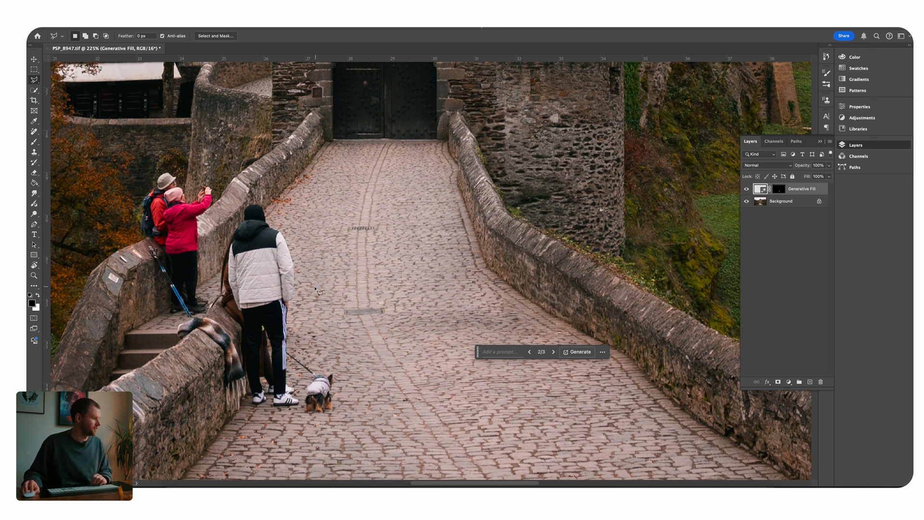
Lasso the two people in red jackets by the left wall, remove them with an unprompted Generative Fill and keep variation 2.
drag(297, 292, 423, 272)
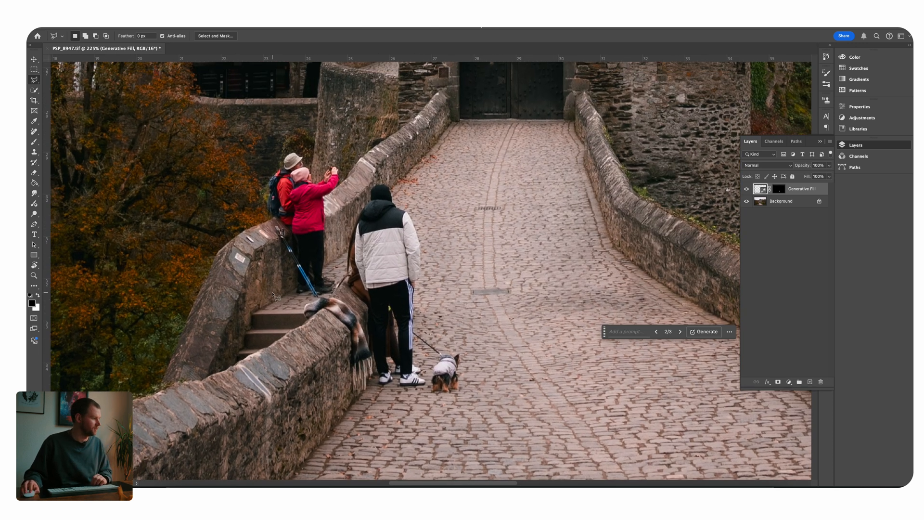
click(291, 296)
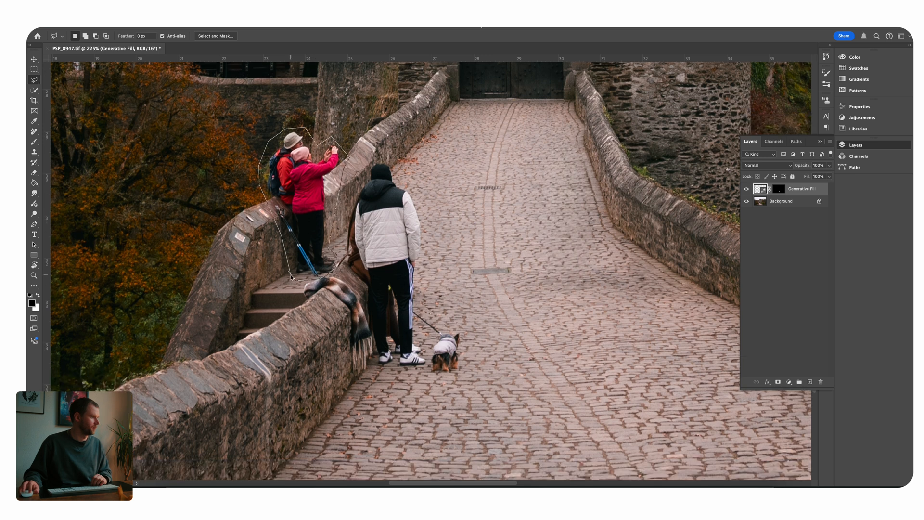
click(290, 274)
click(249, 292)
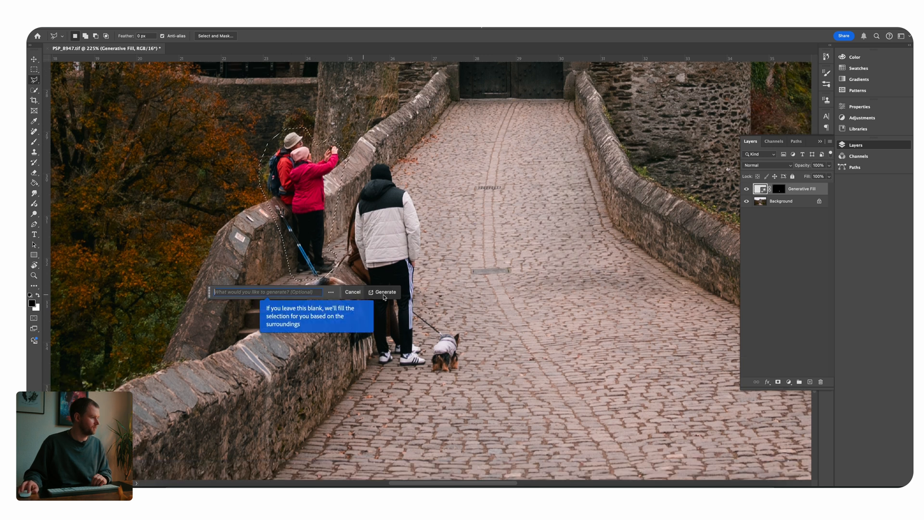
click(385, 294)
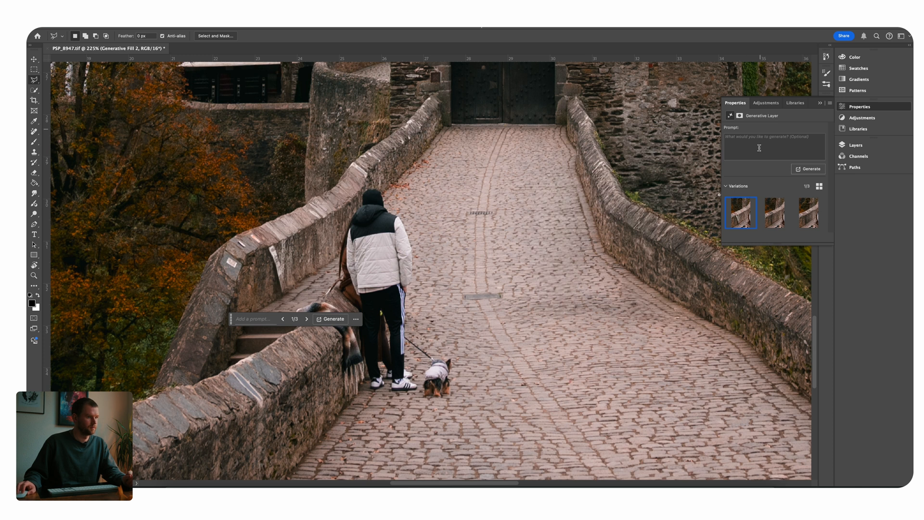
click(857, 145)
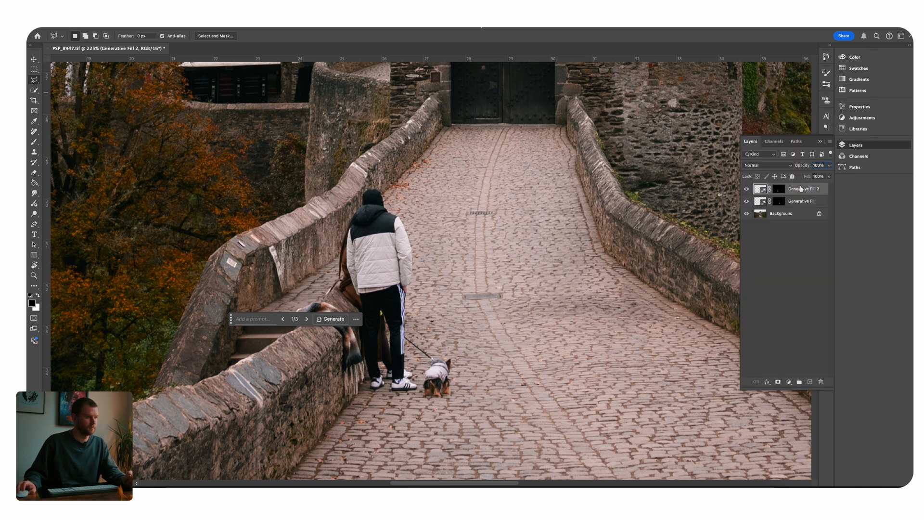
click(307, 320)
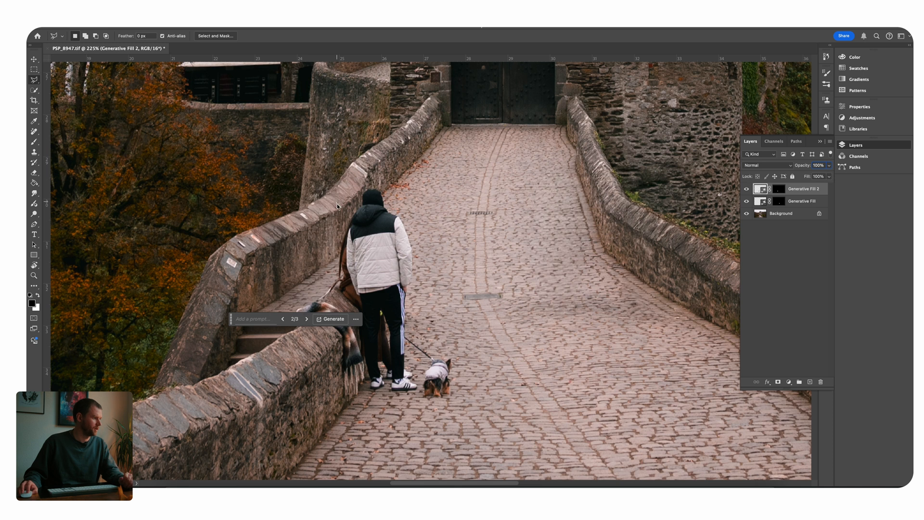
Try to remove the man, the dog and the plaid blanket together with one Generative Fill, compare its variations, and delete that layer.
click(357, 202)
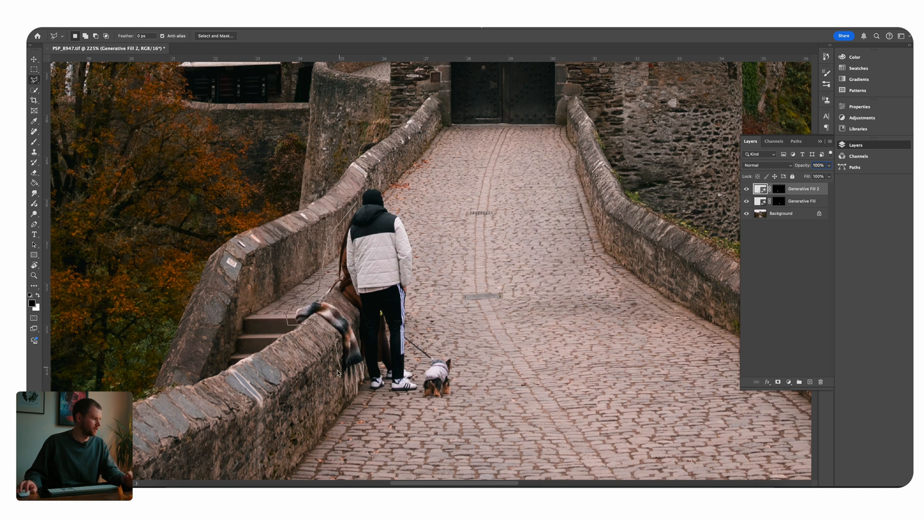
click(463, 405)
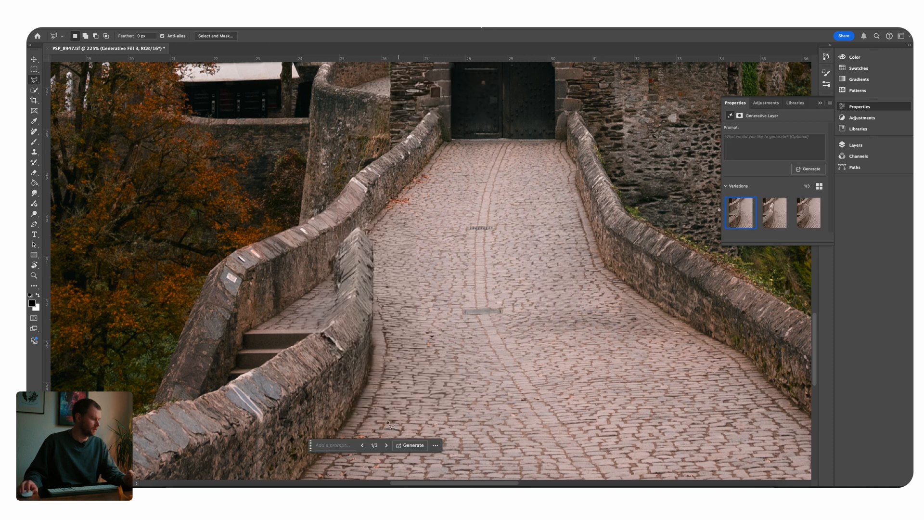
click(385, 446)
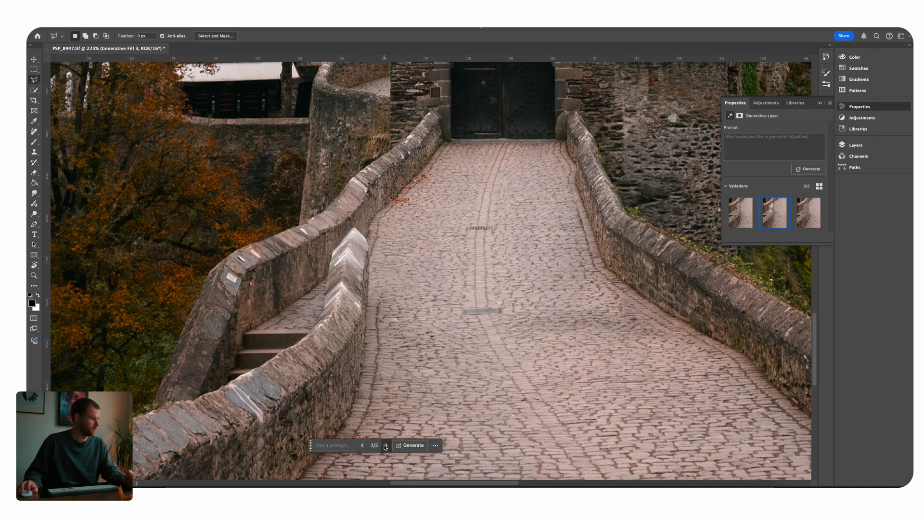
click(385, 446)
click(386, 447)
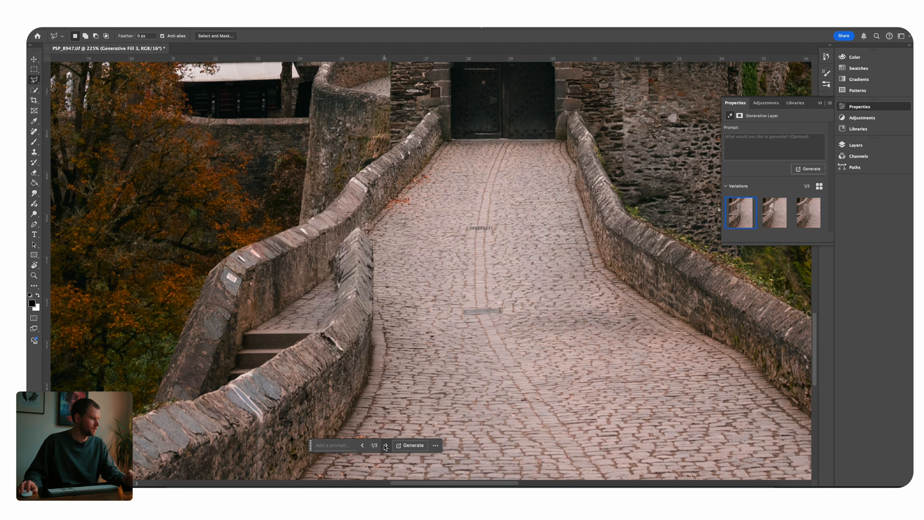
click(386, 447)
click(882, 146)
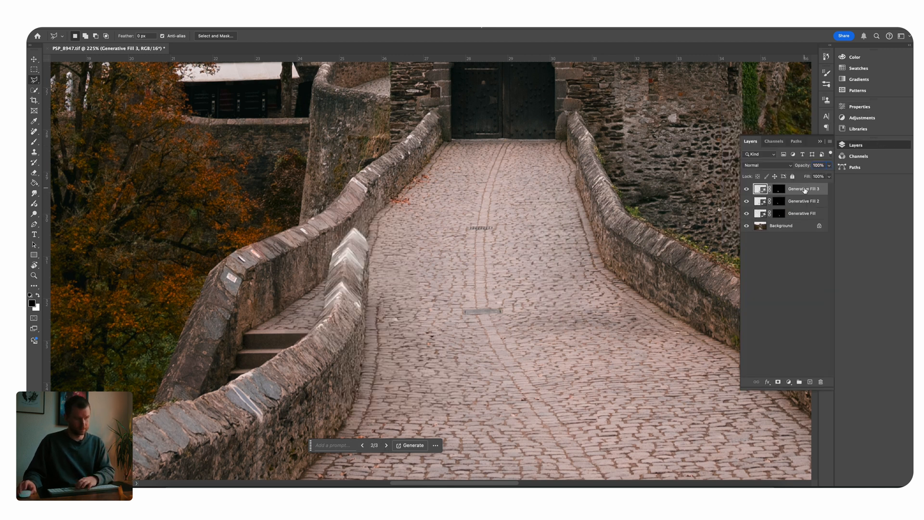
key(Delete)
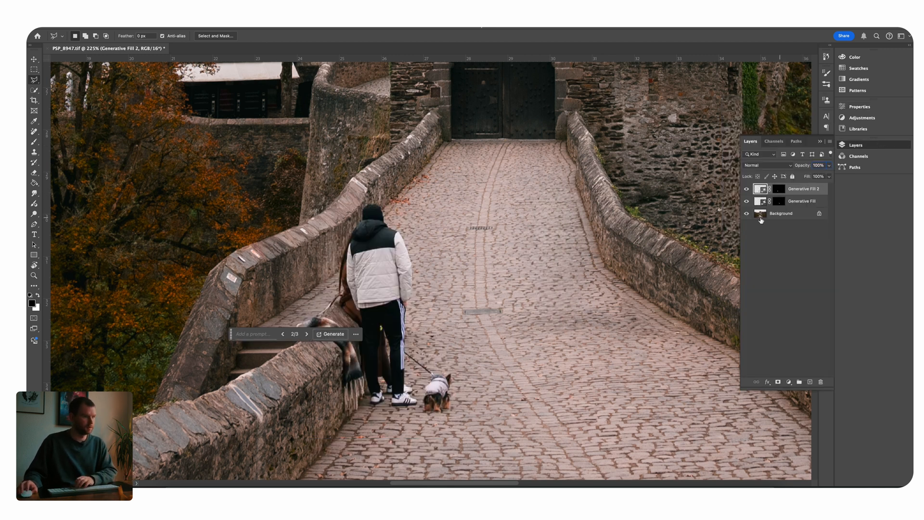
Merge the two Generative Fill layers into the Background, and remove the plaid blanket from the left wall with Generative Fill.
click(795, 213)
key(super+e)
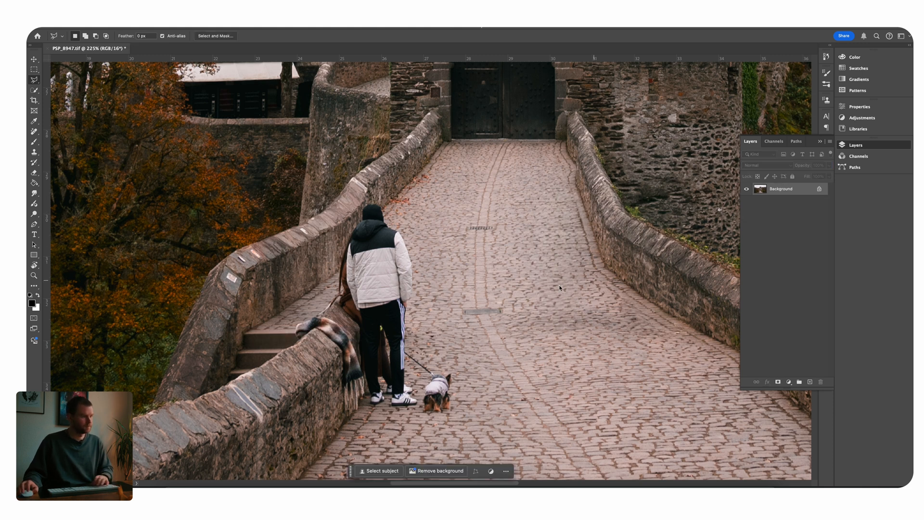
click(305, 314)
click(289, 346)
click(317, 340)
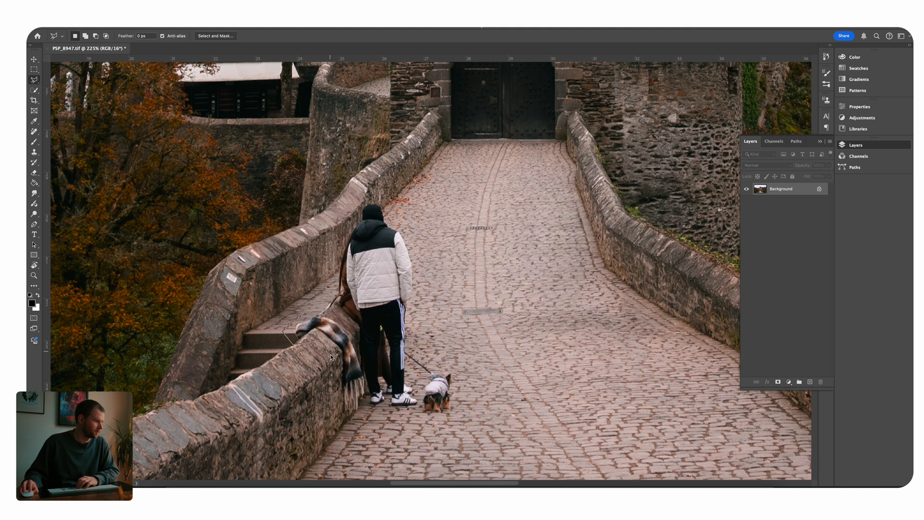
click(350, 425)
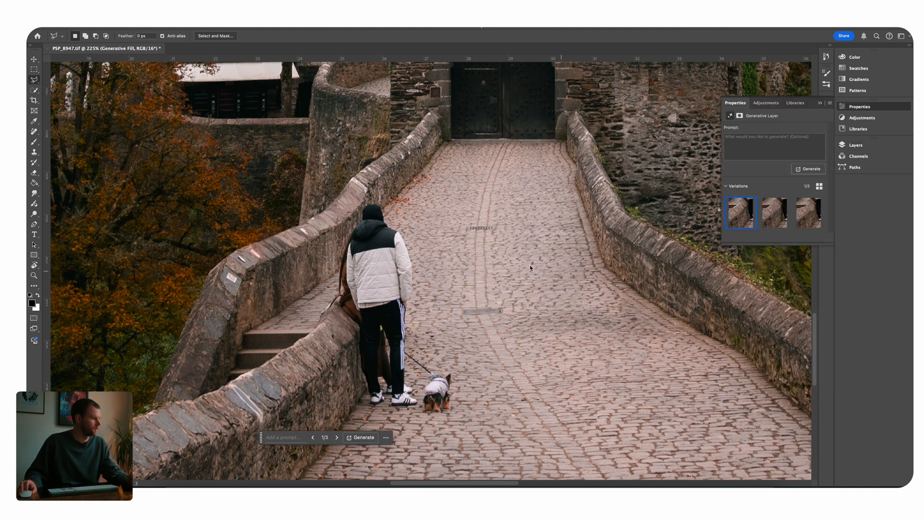
Remove the man in the white jacket and the dog with Generative Fill, choosing variation 3 for the rebuilt wall end.
click(366, 203)
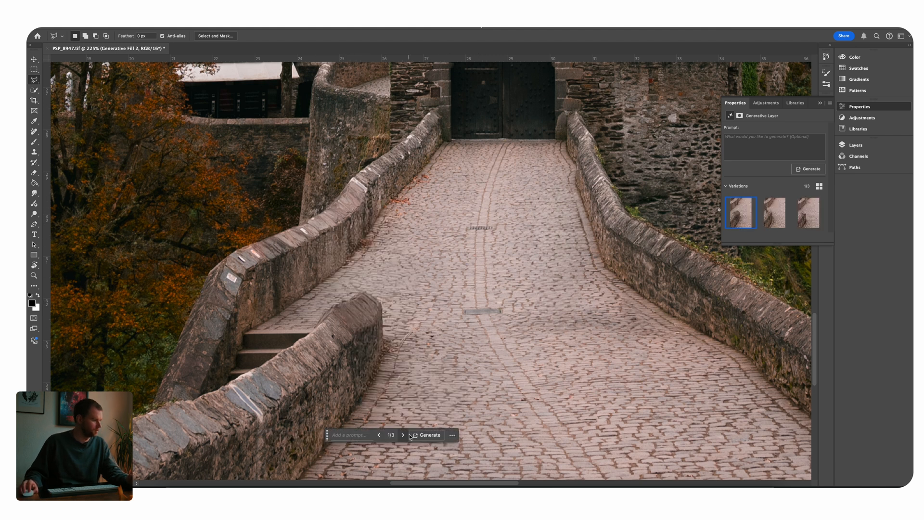
click(404, 435)
click(403, 436)
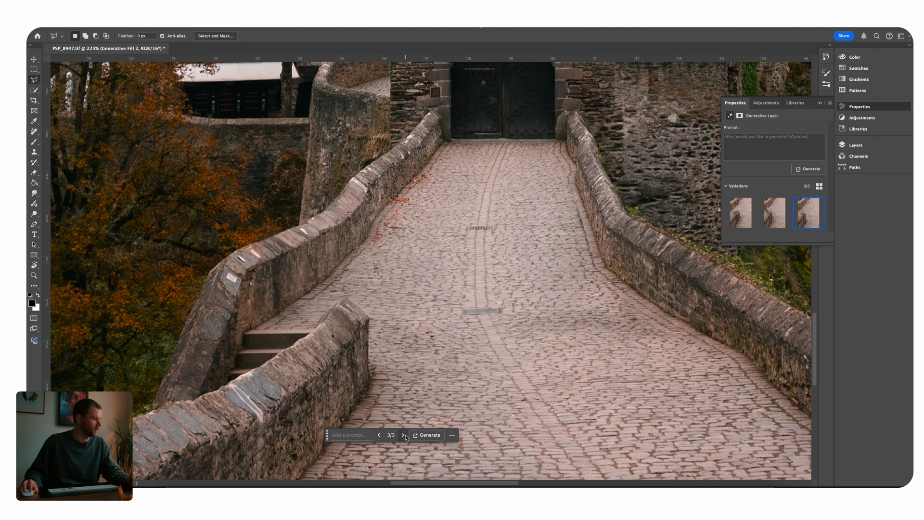
click(404, 436)
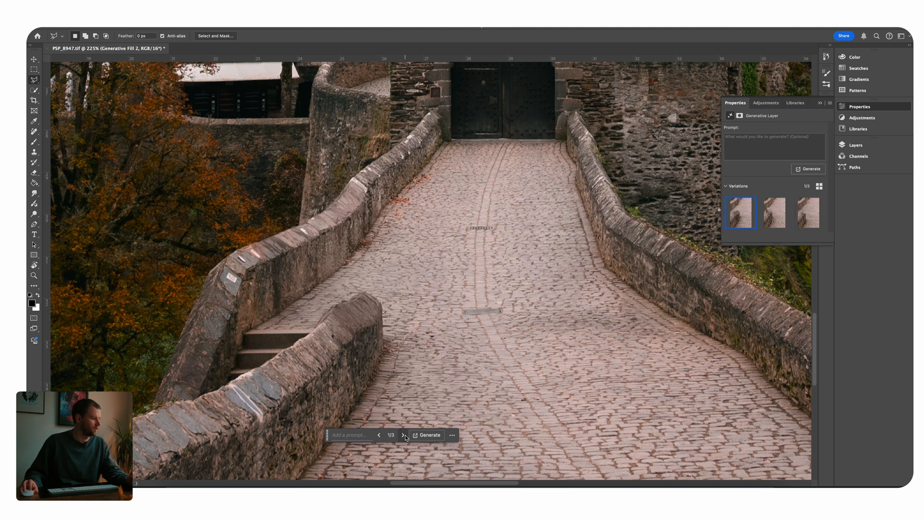
click(378, 439)
click(379, 439)
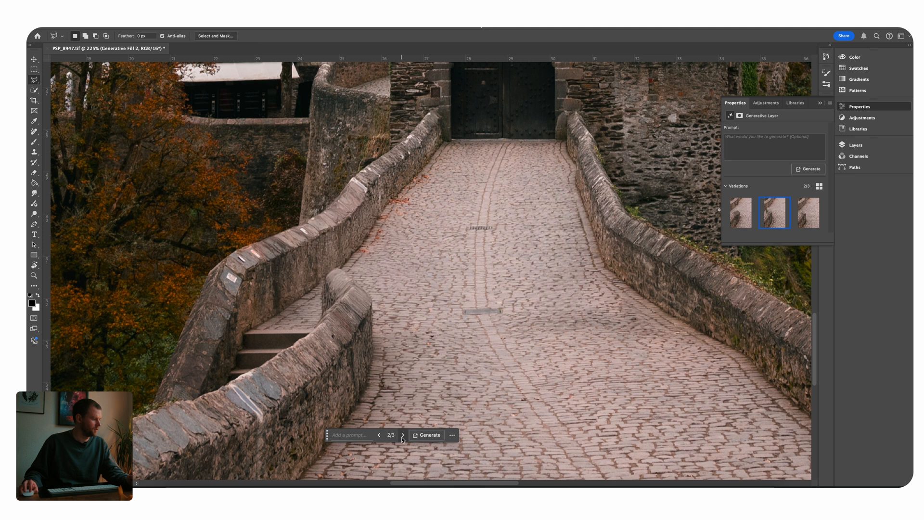
click(403, 438)
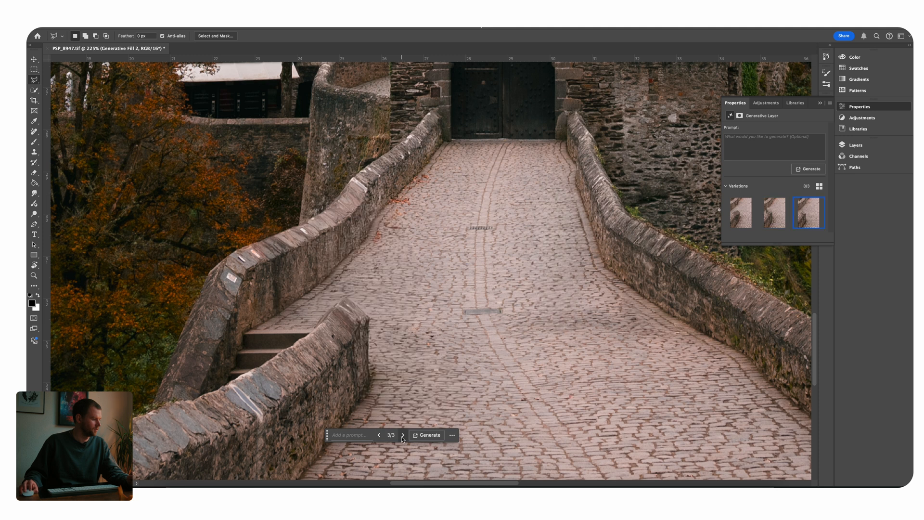
Merge both Generative Fill layers into the Background, then close PSP_8947.tif and save the changes.
click(881, 146)
shift+click(775, 218)
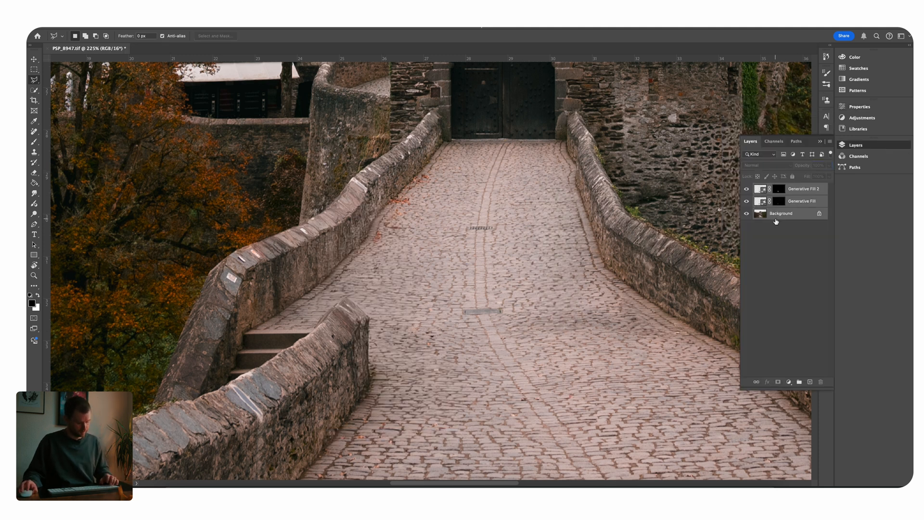
key(super+e)
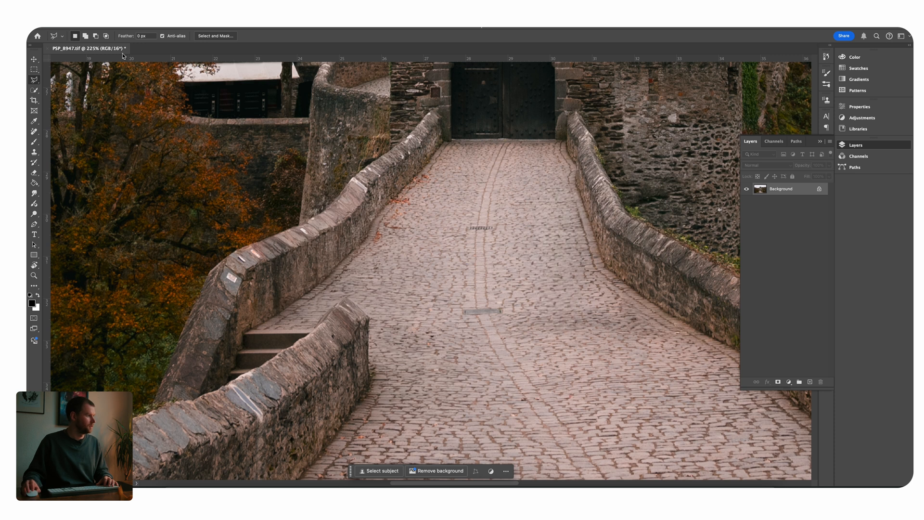
click(48, 50)
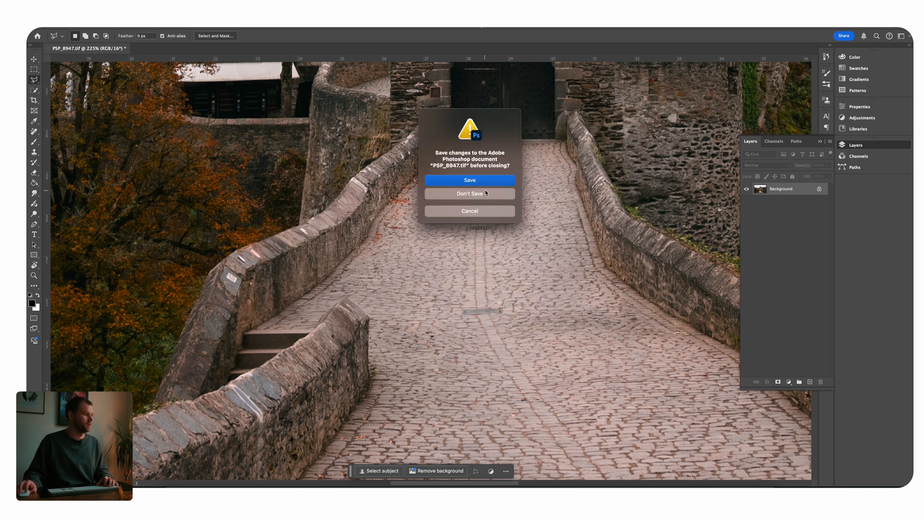
click(483, 184)
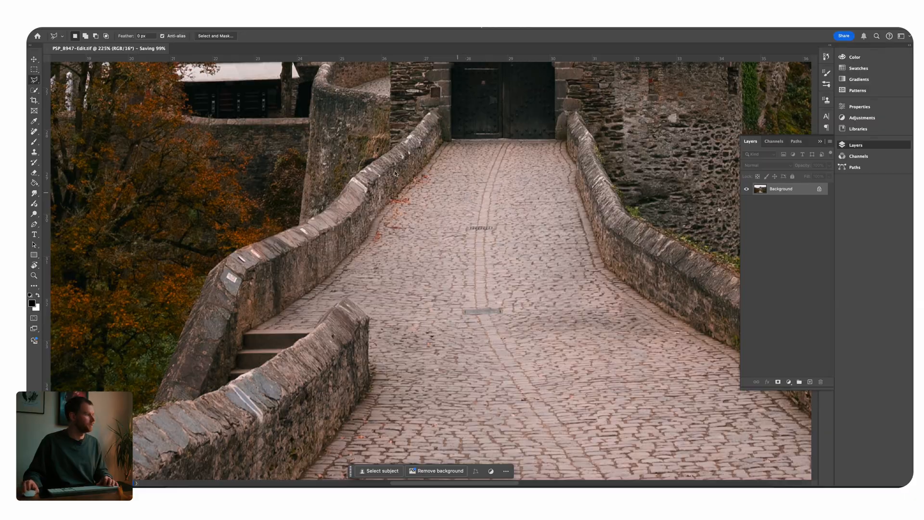
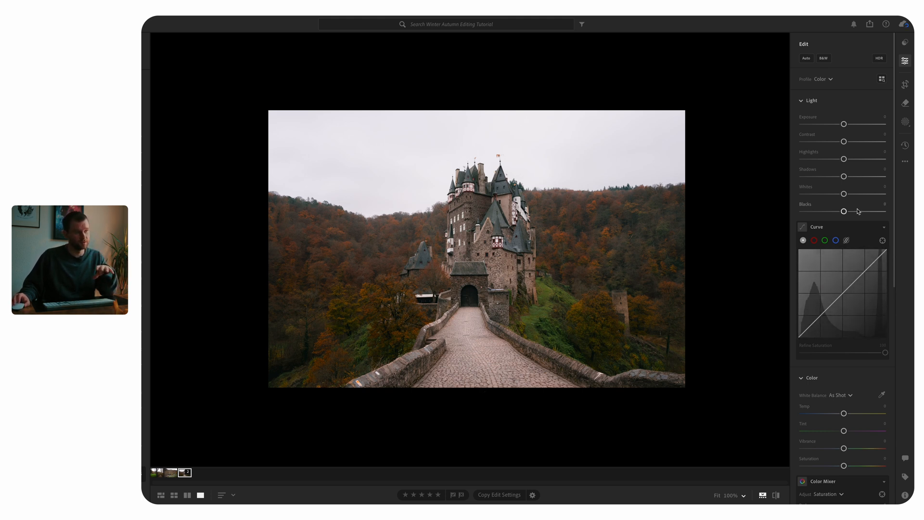
Switch to Lightroom, open the castle photo's stack and select the adjusted original that still shows the people.
scroll(859, 202, down, 6)
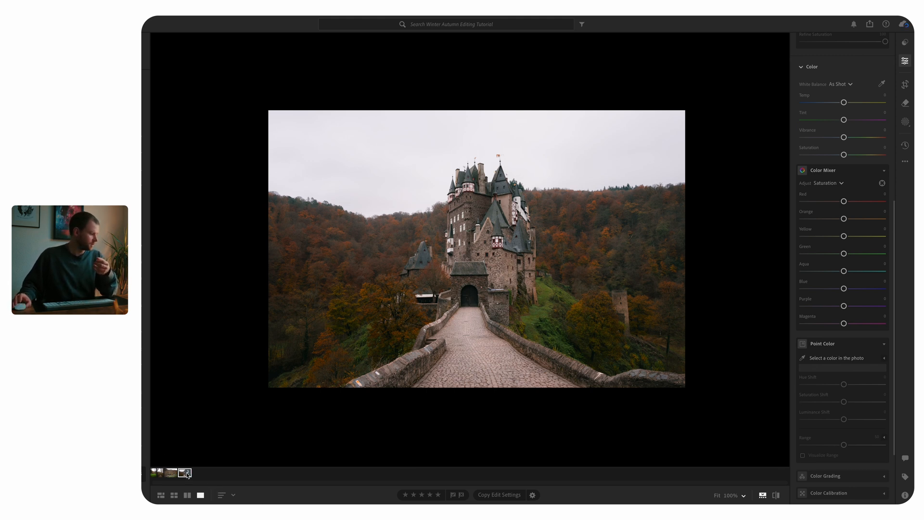
click(187, 474)
click(188, 476)
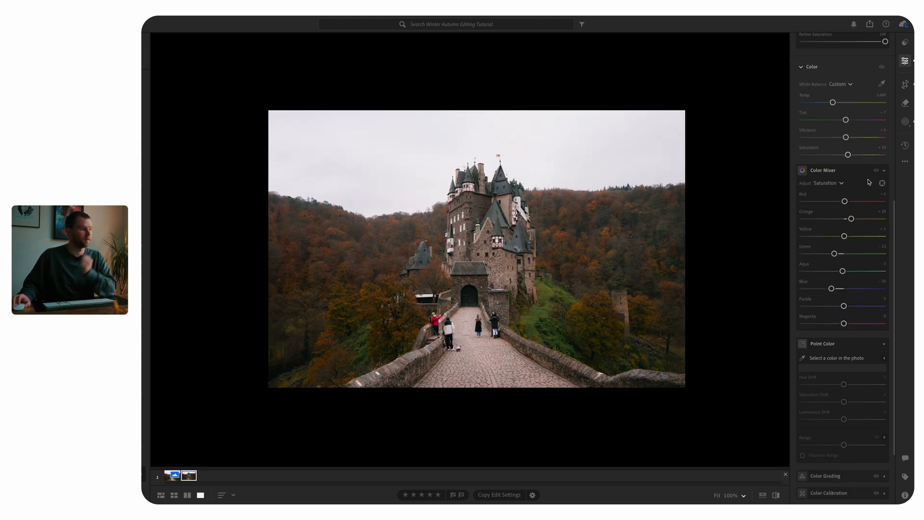
scroll(853, 80, up, 6)
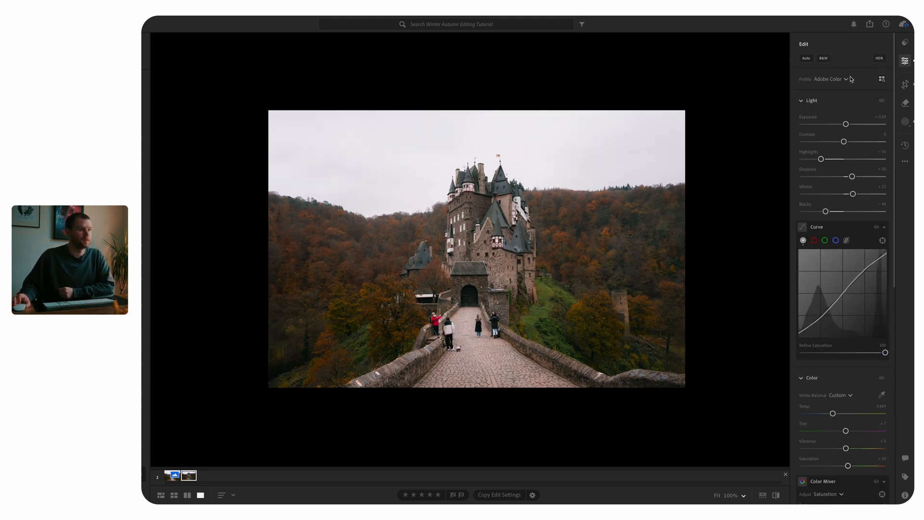
Start creating a preset from the castle photo's edits and assign it to a new group named Tutorial.
click(908, 43)
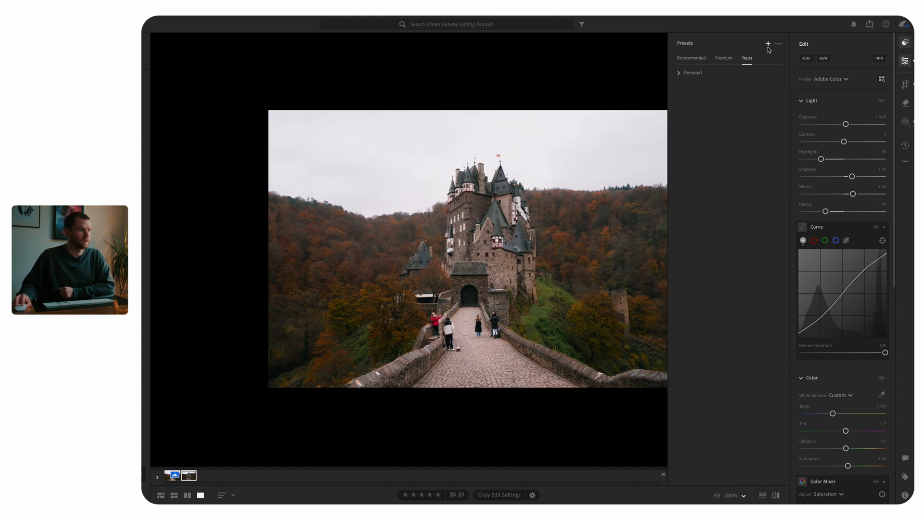
click(768, 45)
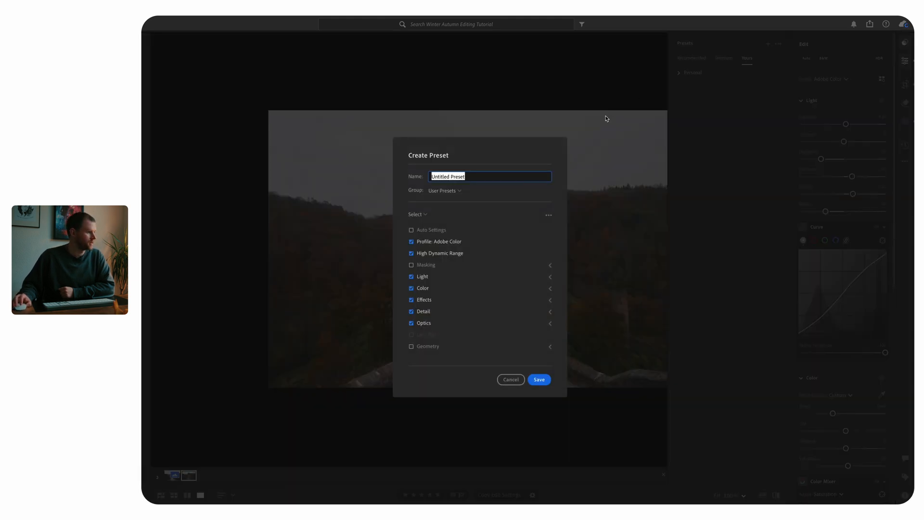
click(459, 192)
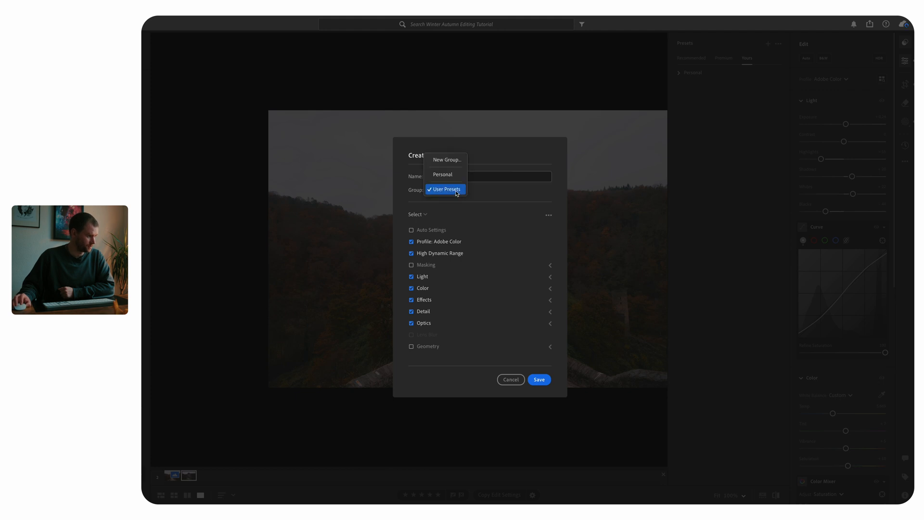
click(456, 190)
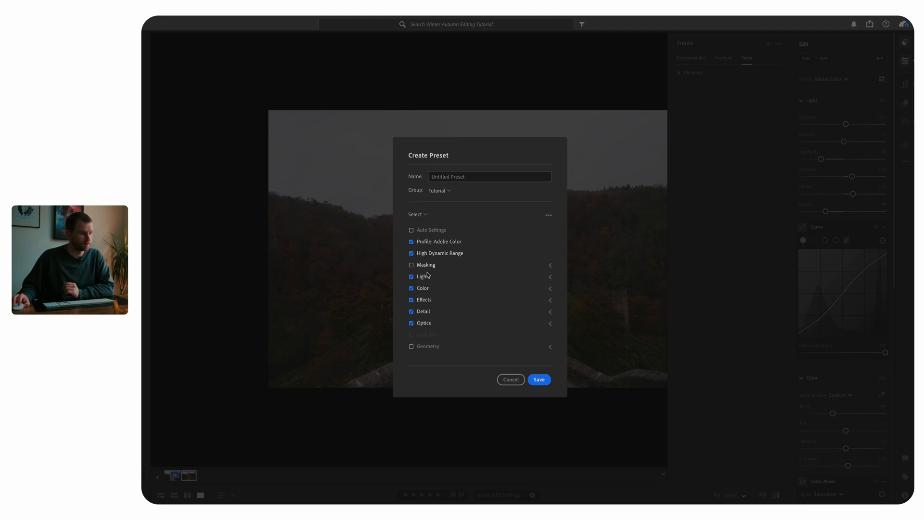
Check the preset's Masking entries, leave them excluded, and exclude Exposure from the Light settings.
click(479, 268)
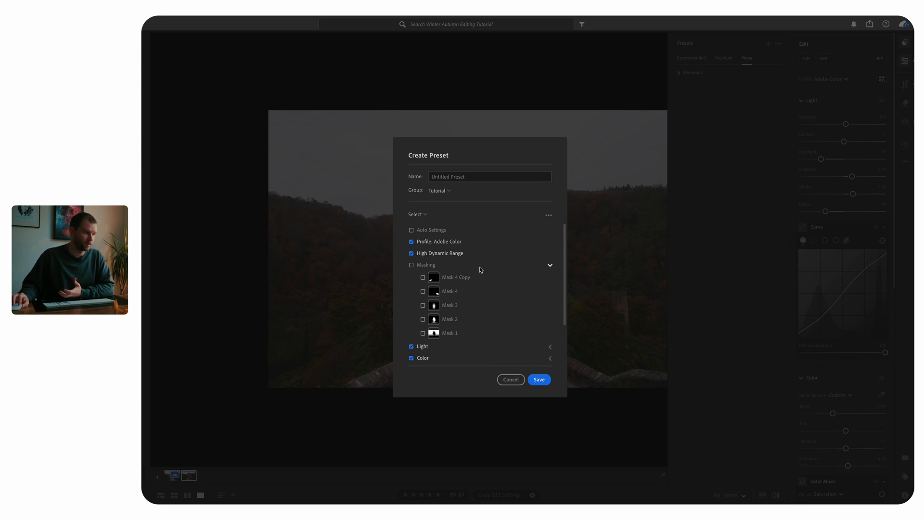
click(479, 266)
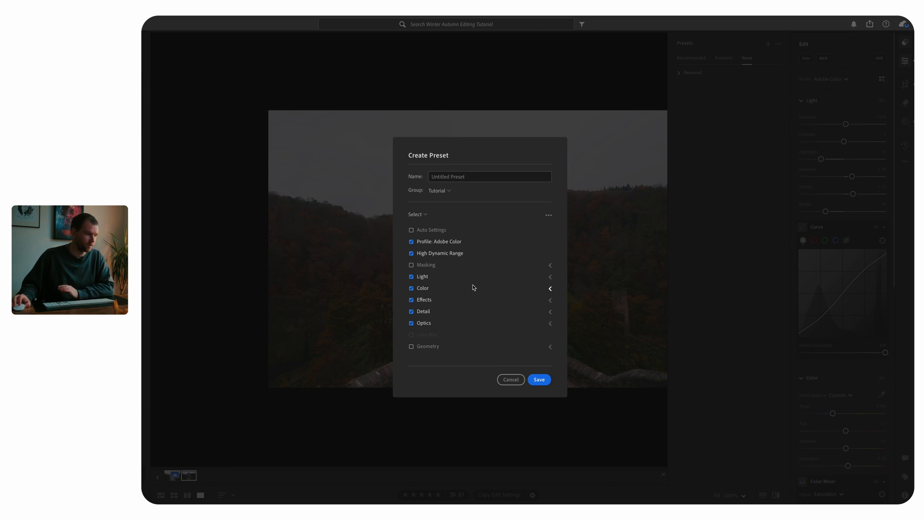
click(456, 277)
scroll(470, 307, down, 1)
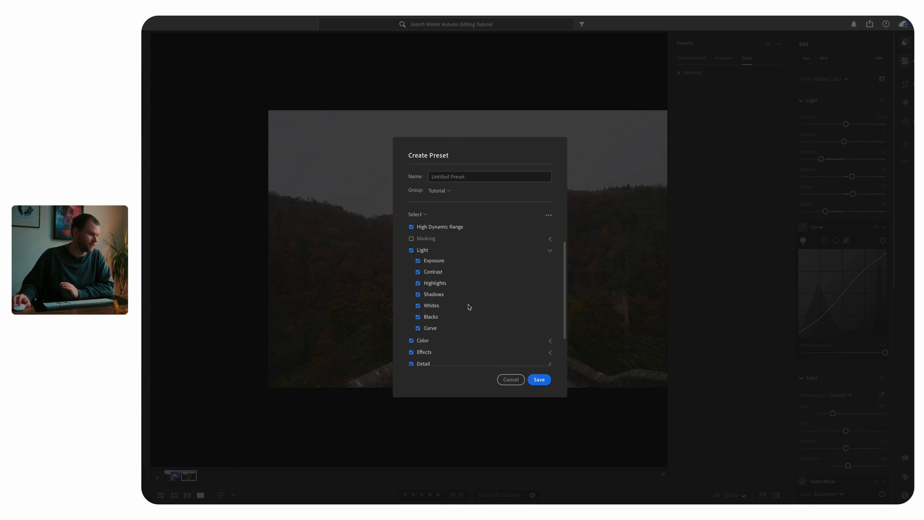
click(424, 260)
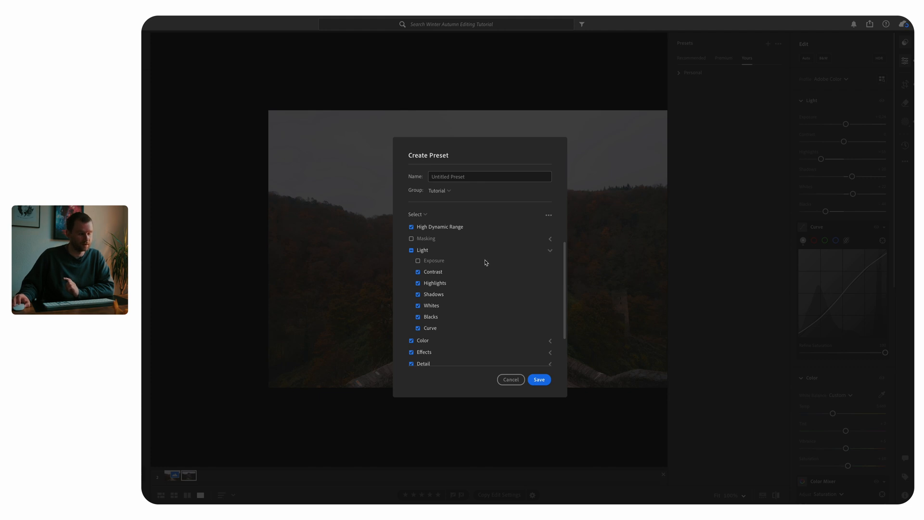
Keep the Color settings in the preset but exclude White Balance.
scroll(491, 274, down, 2)
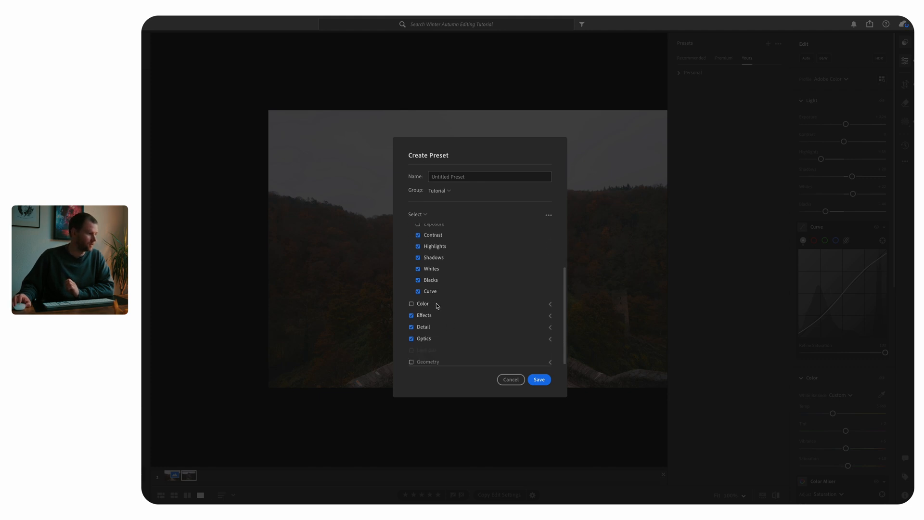
click(462, 307)
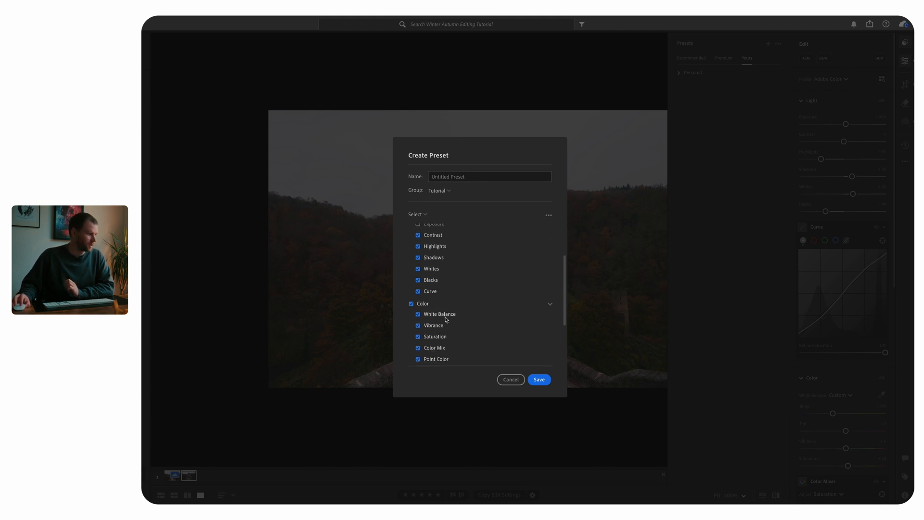
click(442, 315)
scroll(476, 334, down, 2)
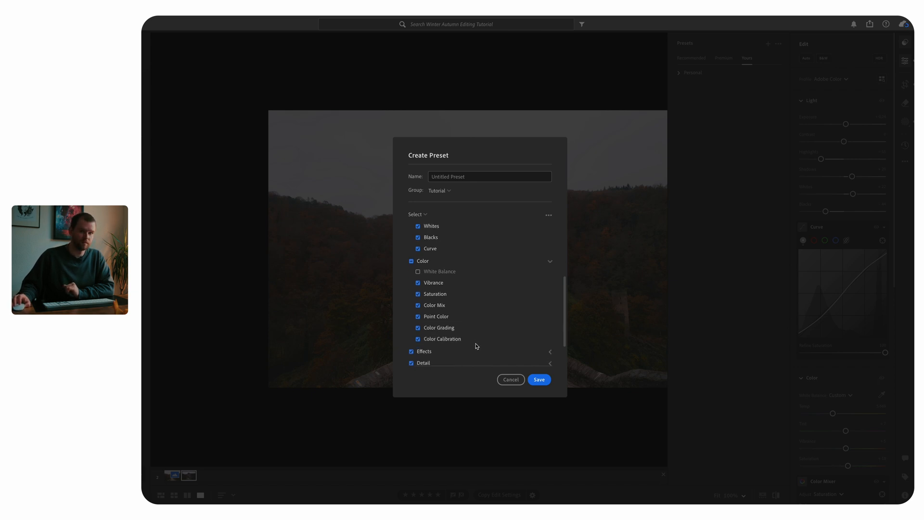
Review the preset's Effects, Detail and Optics settings, and exclude Enable Lens Corrections.
scroll(477, 350, down, 2)
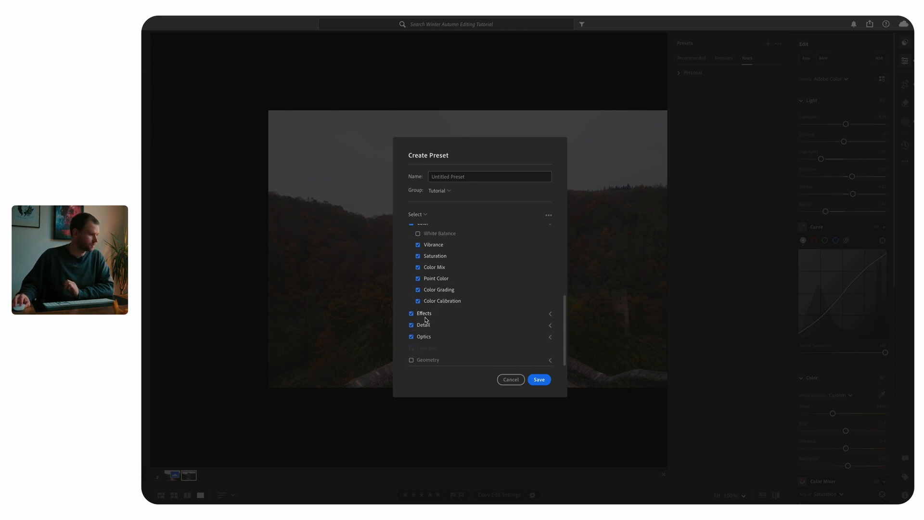
click(550, 313)
scroll(497, 330, down, 2)
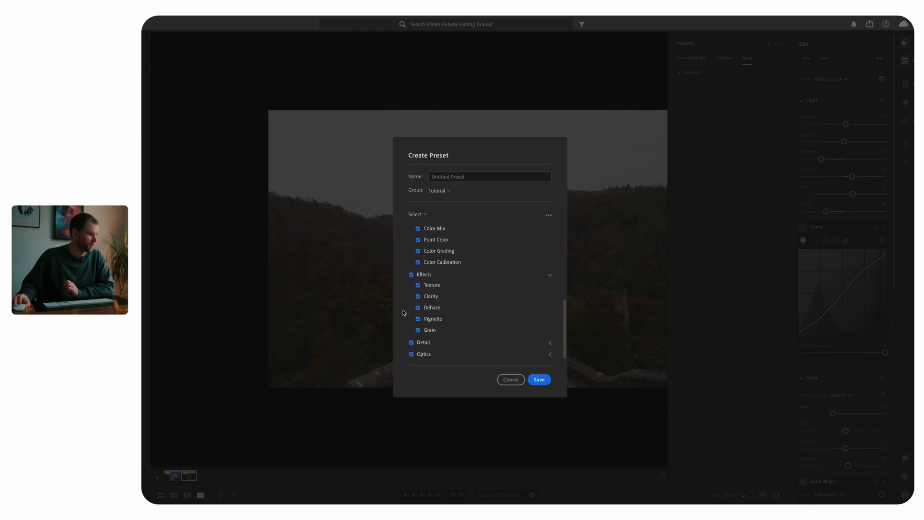
click(498, 345)
scroll(482, 337, down, 3)
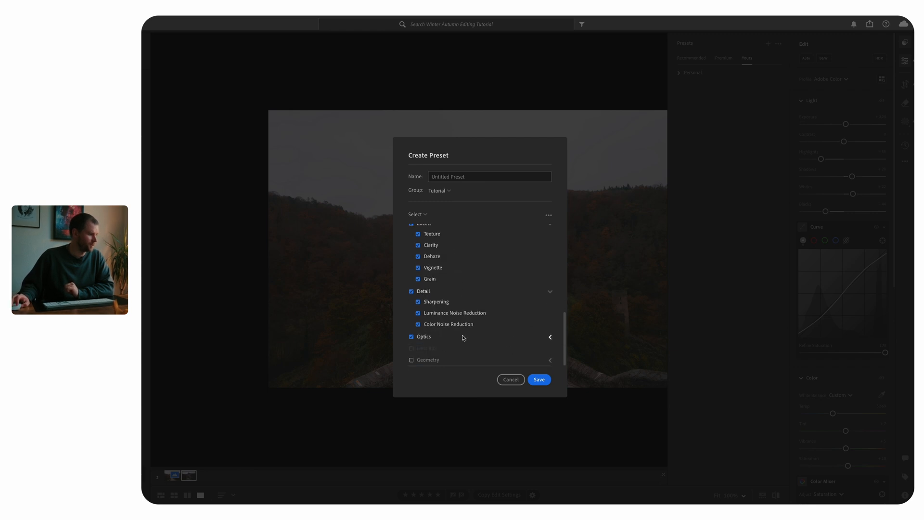
click(550, 337)
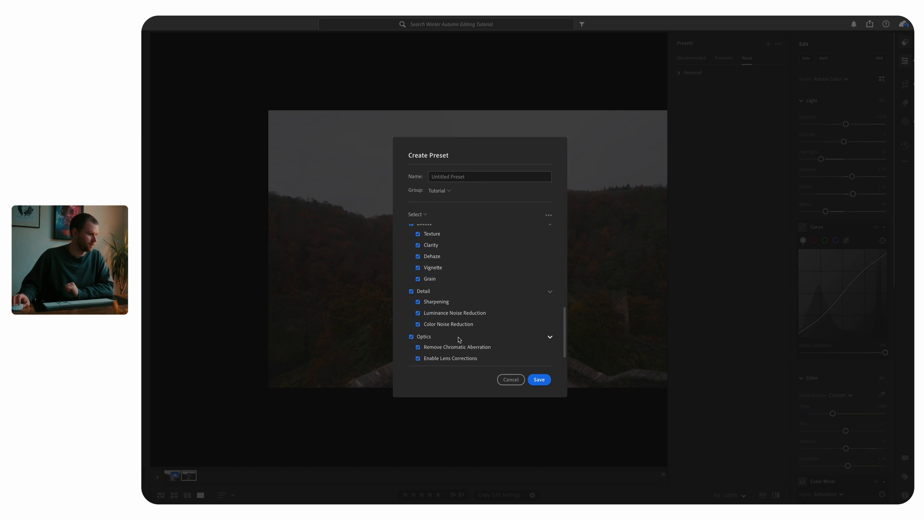
scroll(459, 339, down, 1)
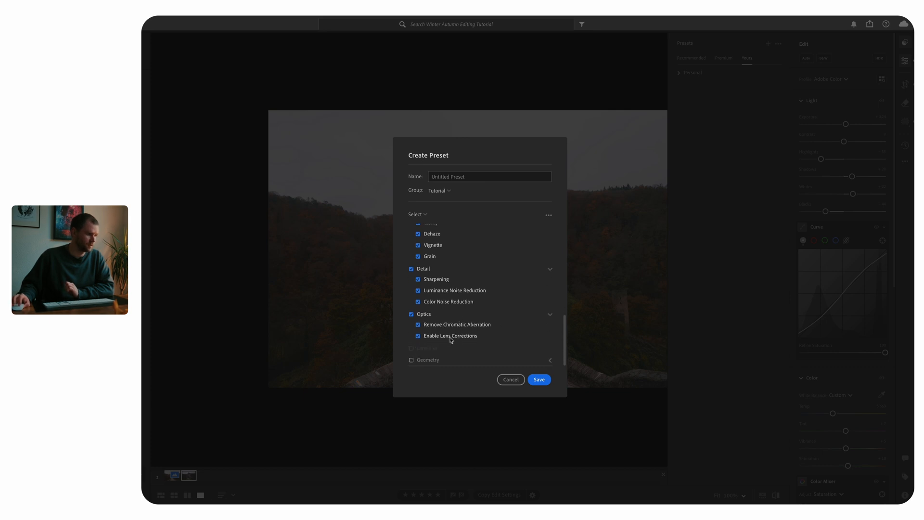
click(450, 337)
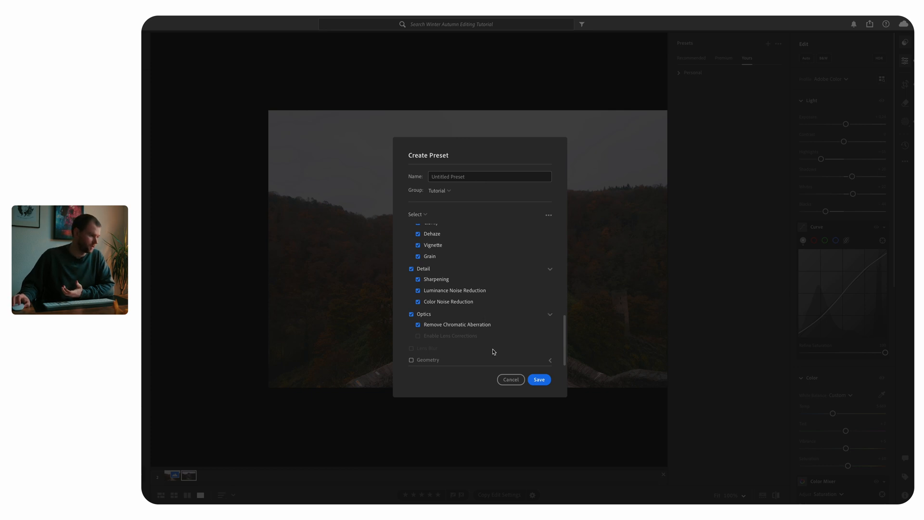
Save the preset and name it Tutorial Preset.
click(548, 384)
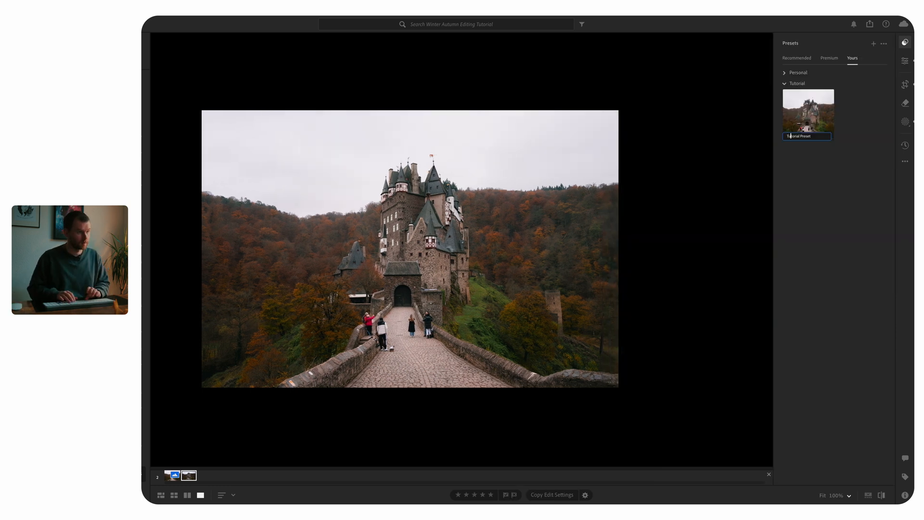
key(Return)
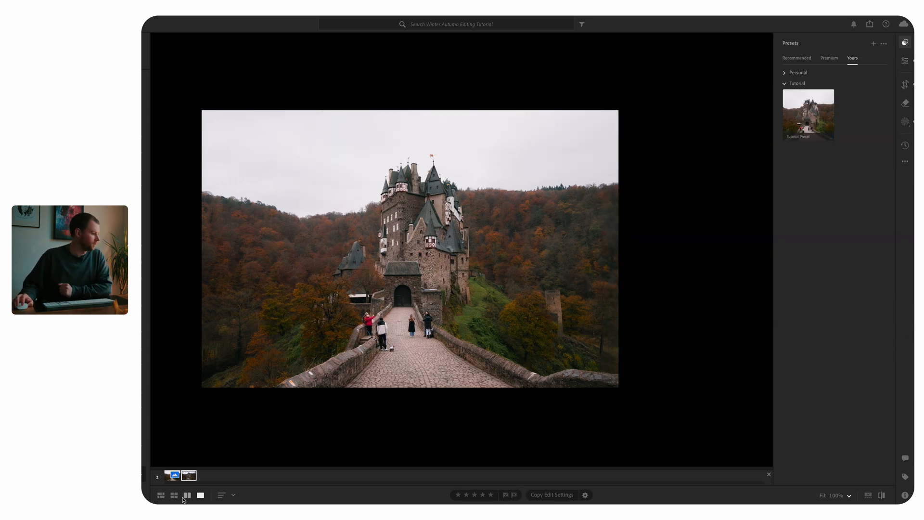
Close the castle photo's stack, select the autumn river valley photo and apply Tutorial Preset to it.
click(770, 475)
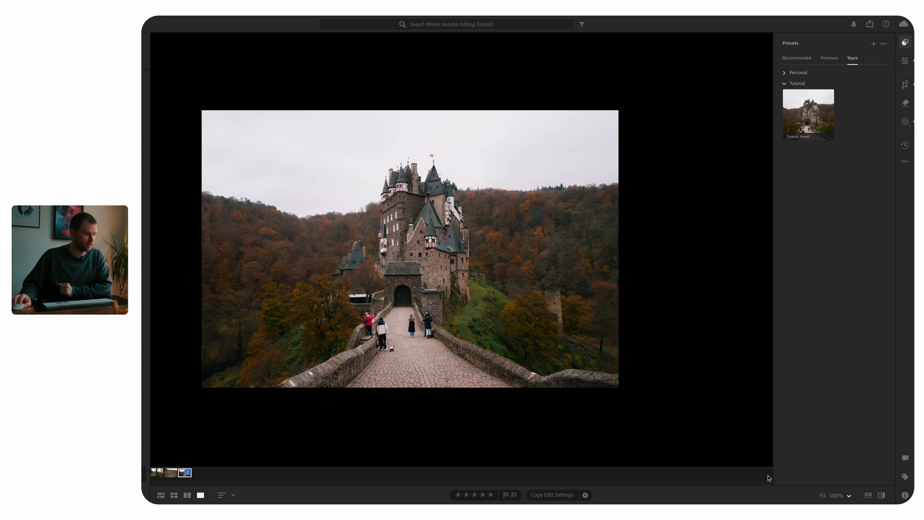
click(161, 477)
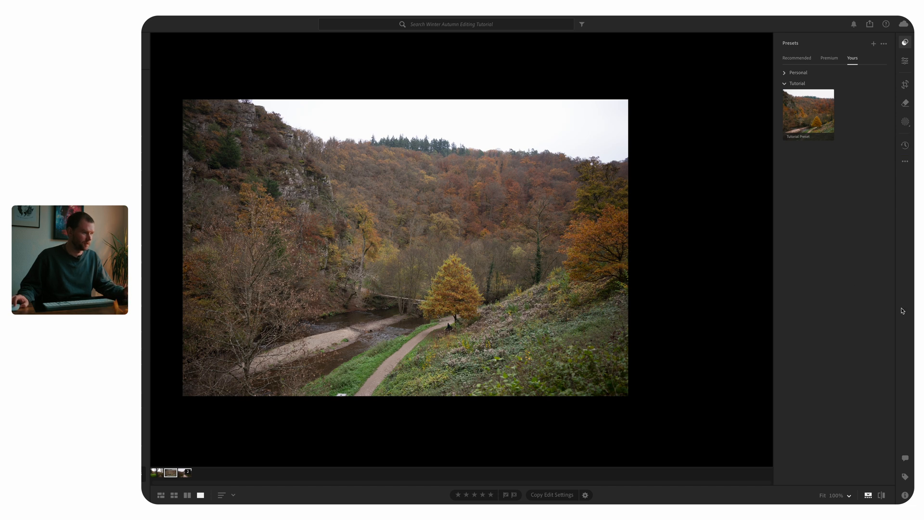
click(804, 120)
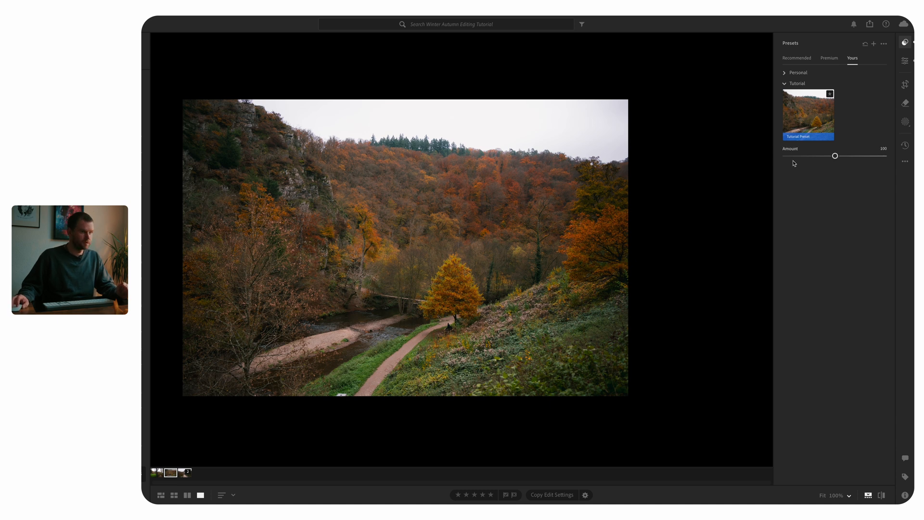
Straighten the river valley photo with a slight counterclockwise rotation, tighten the crop and reposition the image within it.
click(906, 85)
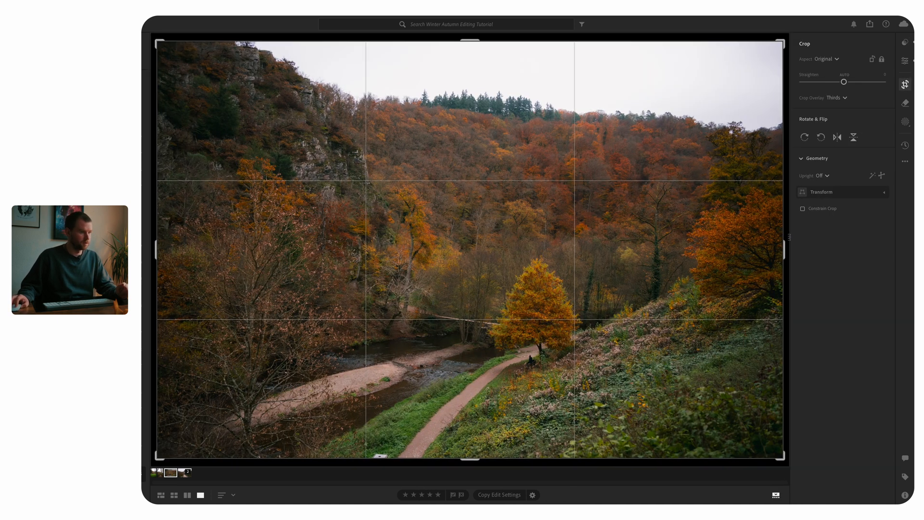
drag(789, 237, 800, 225)
drag(596, 258, 625, 256)
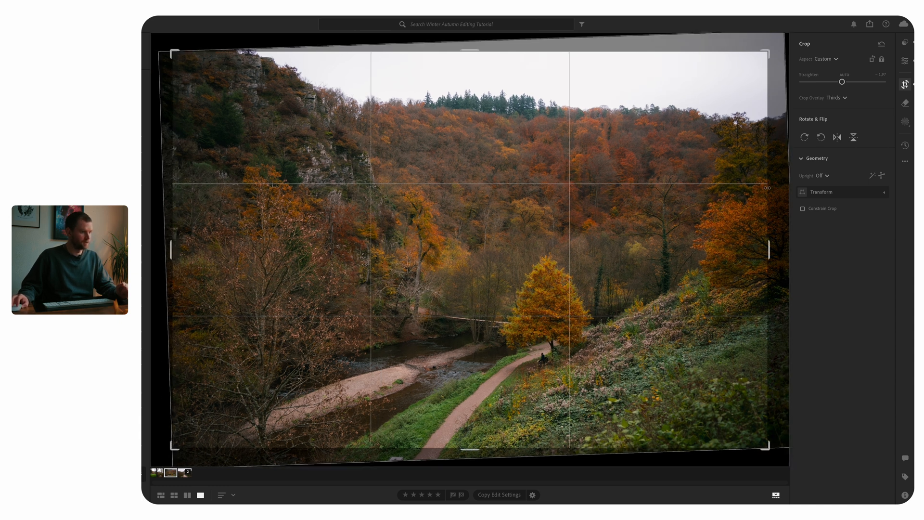
drag(733, 200, 697, 206)
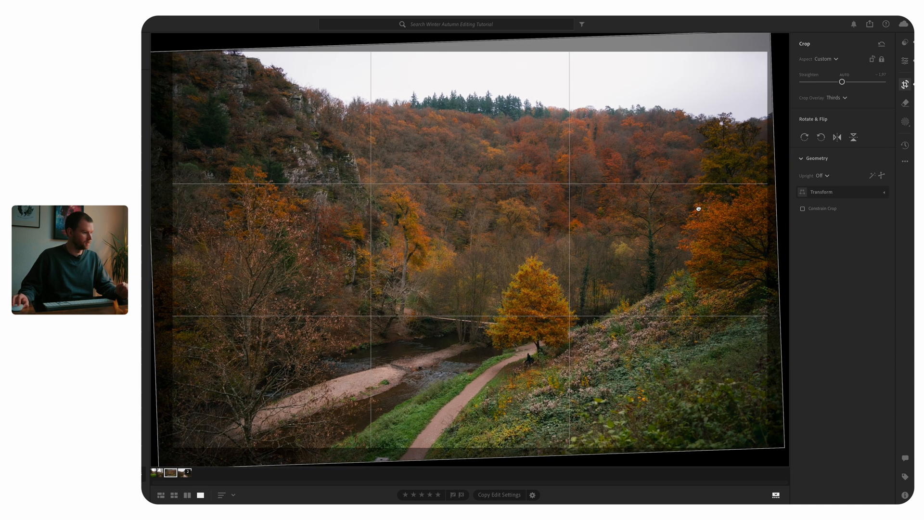
key(e)
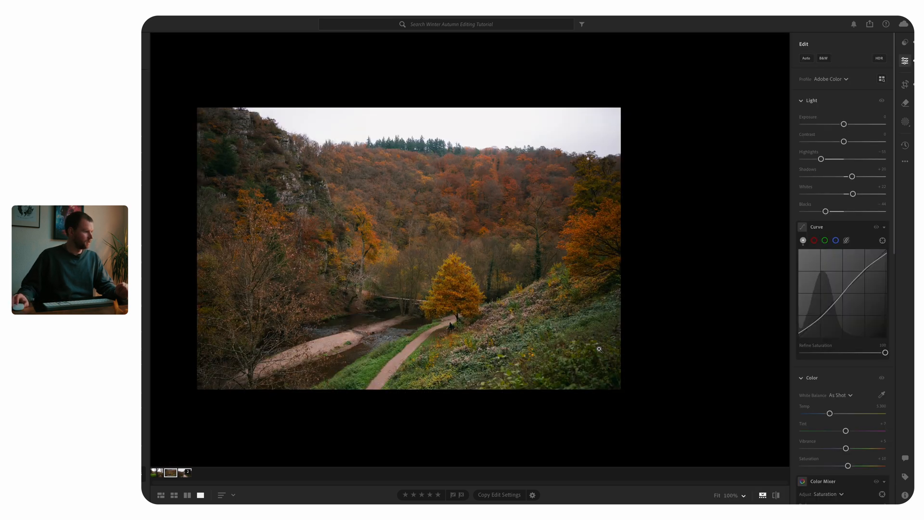
key(c)
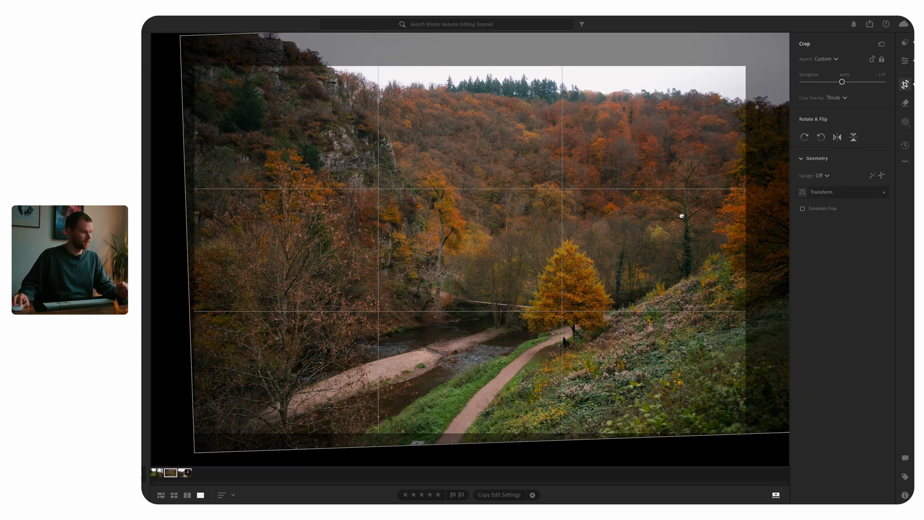
drag(682, 216, 680, 224)
key(e)
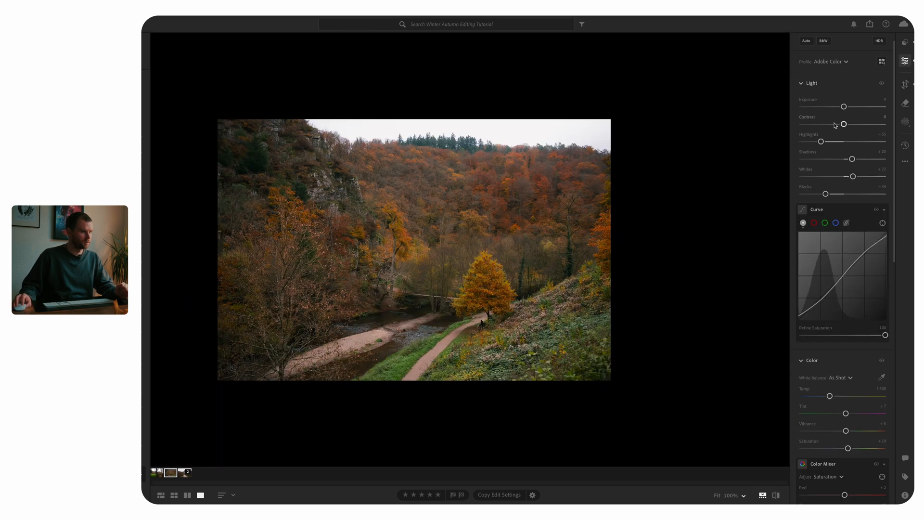
Raise the photo's Exposure to about +0.25, then try a slightly lower Shadows value and undo it.
drag(844, 107, 847, 107)
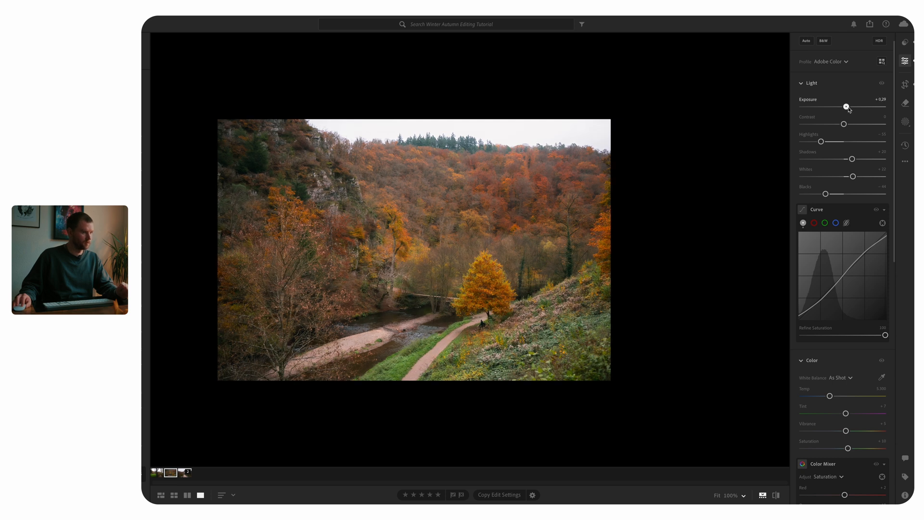
drag(848, 107, 849, 108)
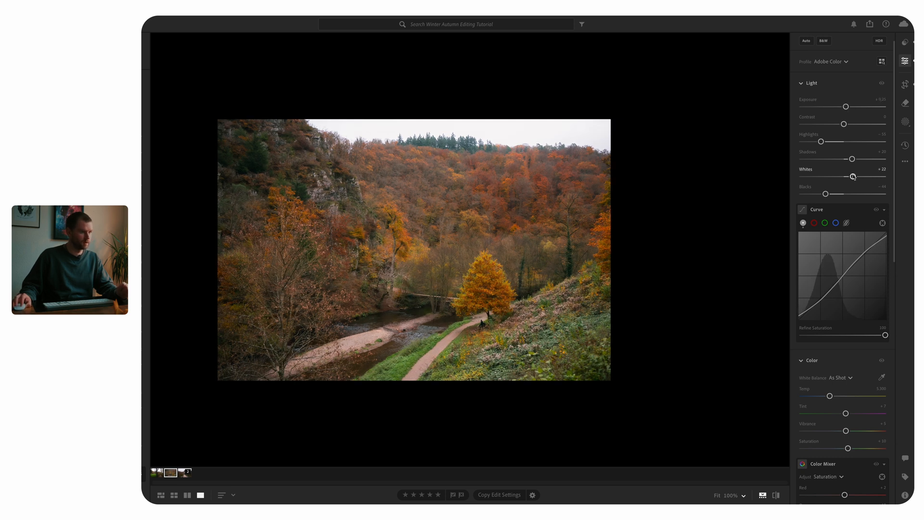
drag(853, 161, 851, 162)
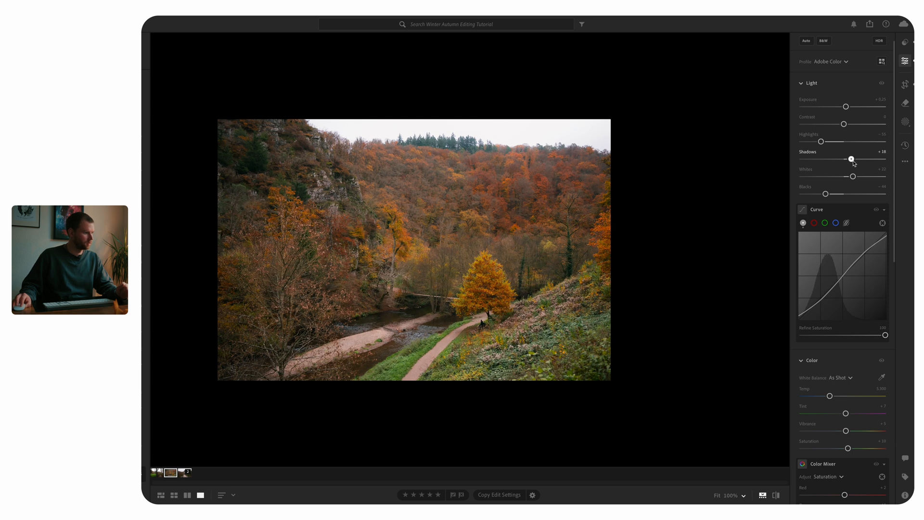
key(ctrl+z)
Try a warmer white balance, undo it and settle on a Temp of about 5,340.
scroll(846, 178, down, 2)
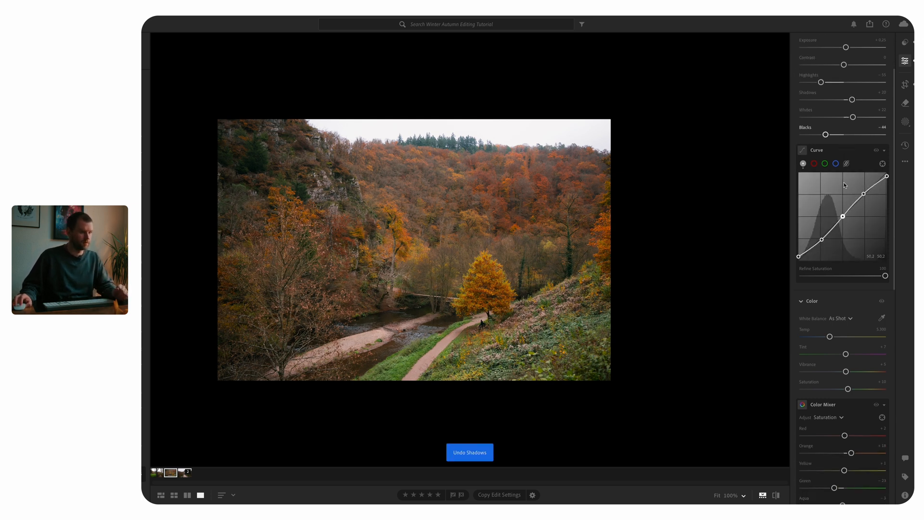
scroll(830, 209, down, 4)
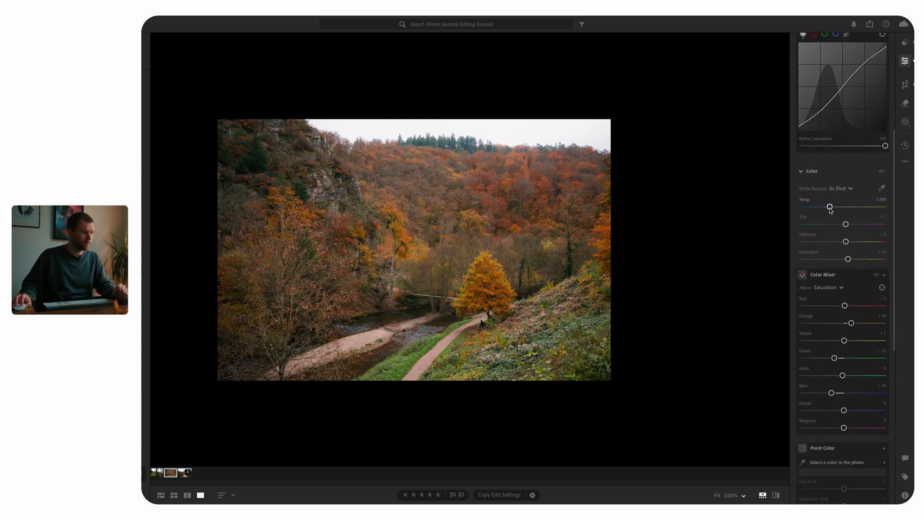
drag(830, 207, 831, 207)
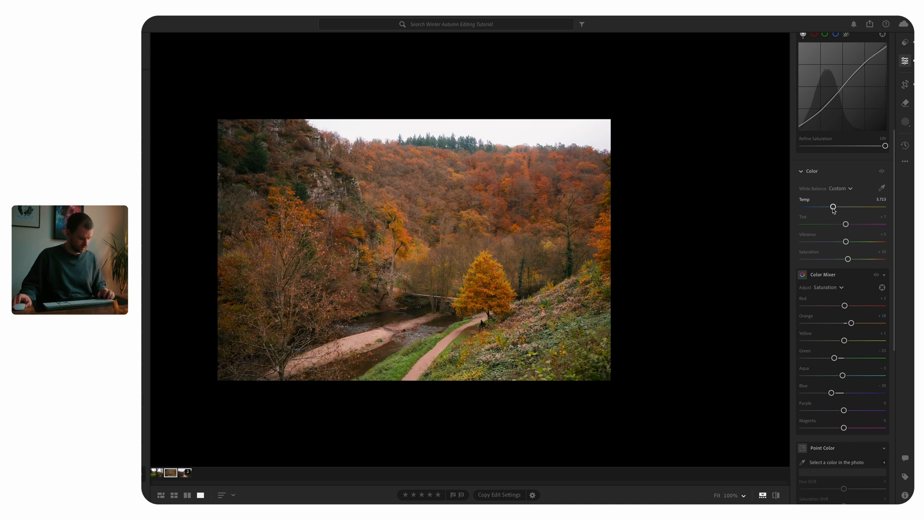
key(ctrl+z)
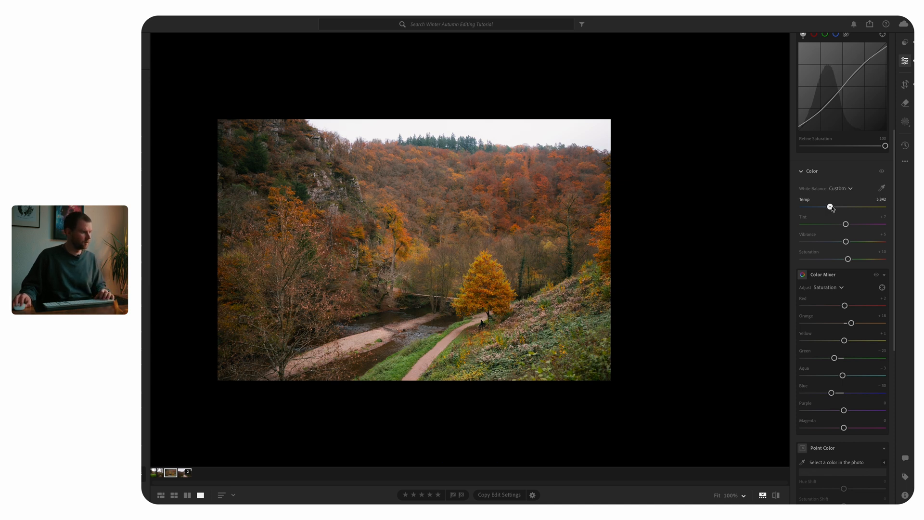
Set the photo's Saturation to +5 and its Vibrance to +5.
scroll(833, 212, down, 5)
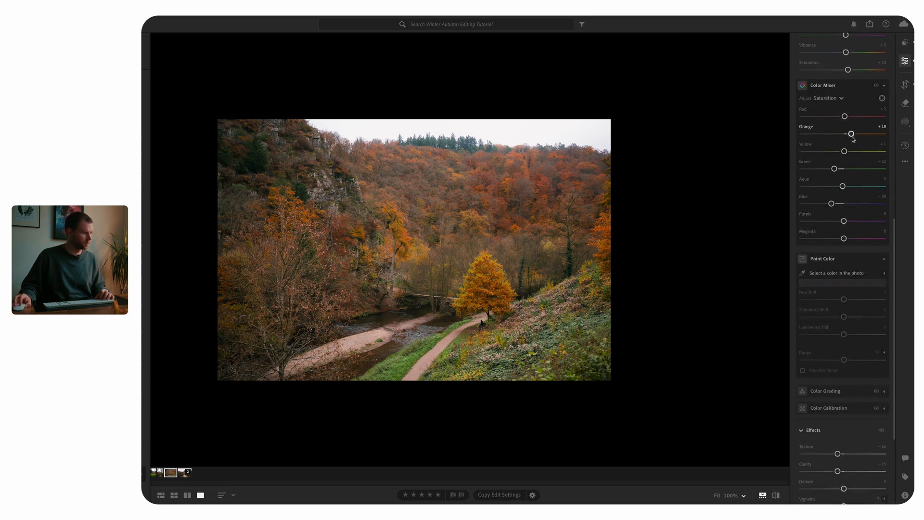
scroll(862, 154, up, 3)
scroll(869, 166, down, 1)
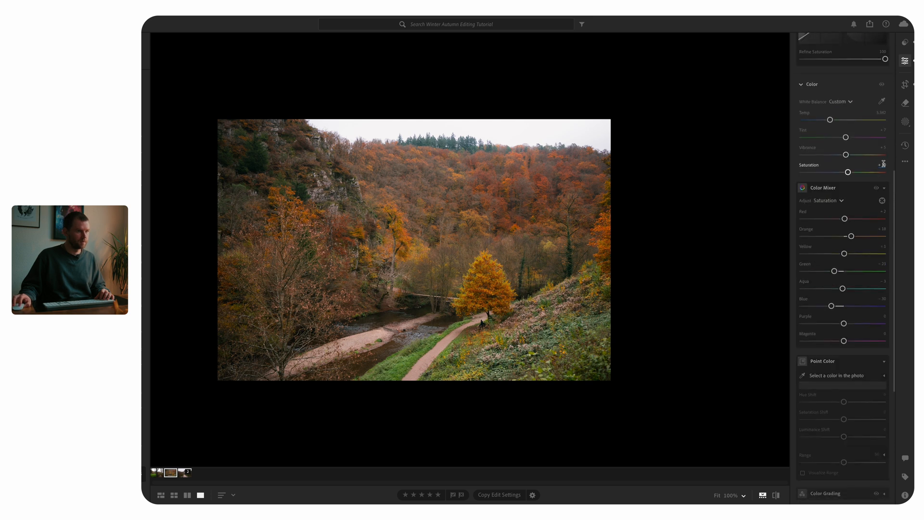
click(881, 164)
text(5)
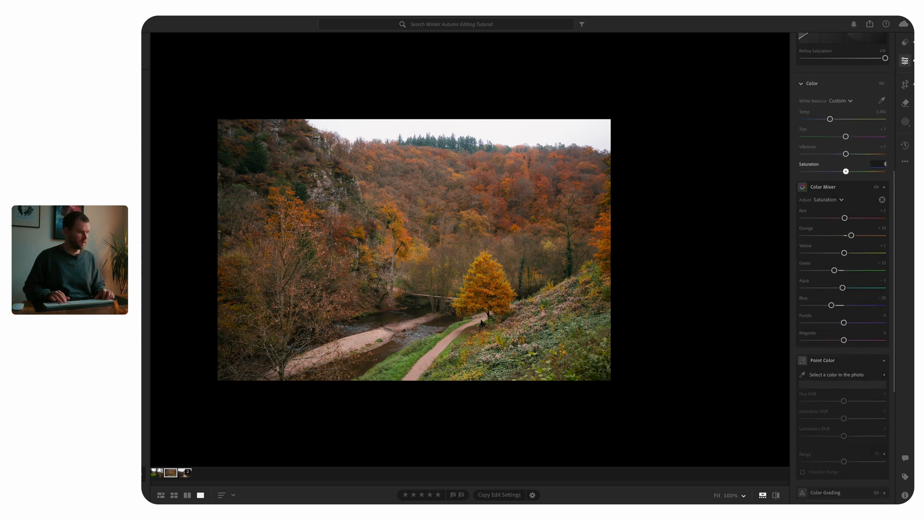
key(shift+Tab)
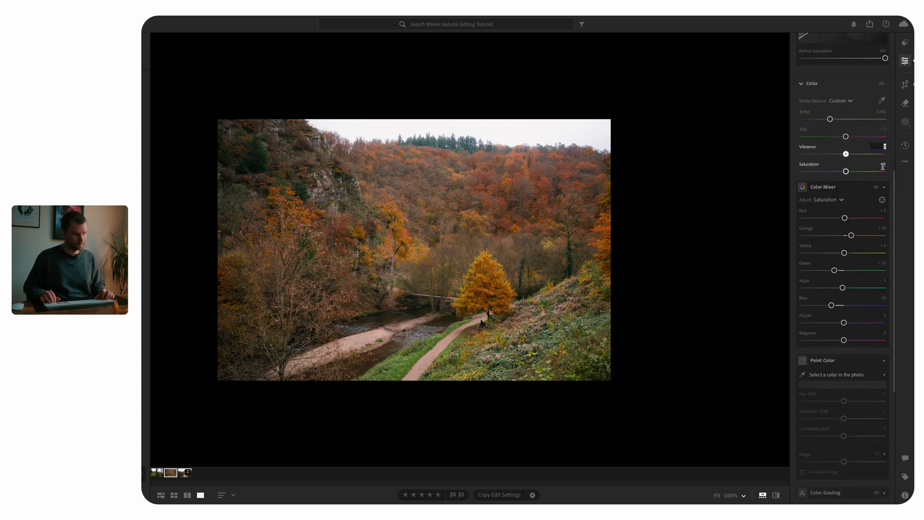
text(1)
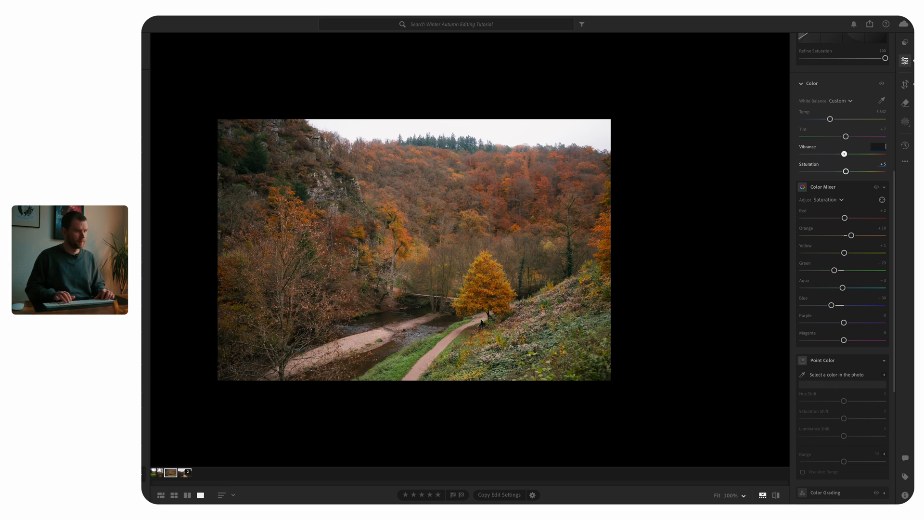
key(BackSpace)
text(5)
key(Return)
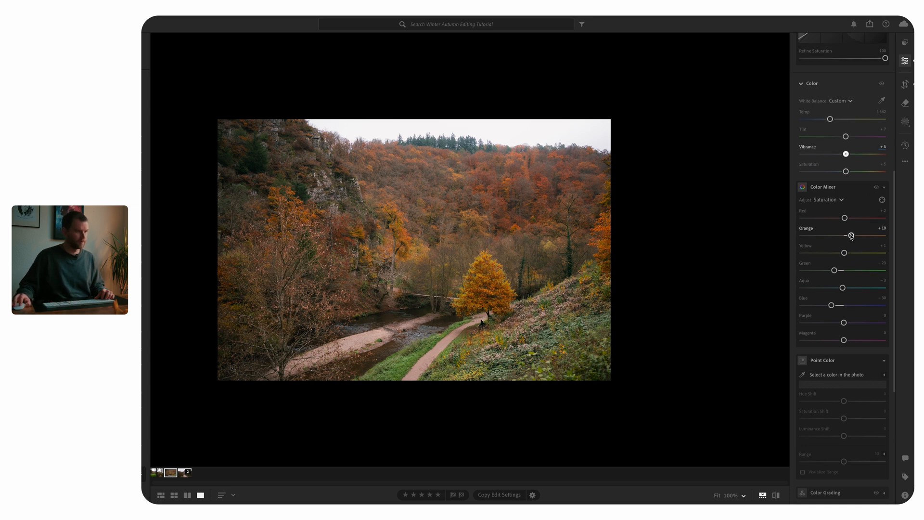
Lower the Color Mixer saturation of Orange to about +15 and of Green to about -30.
scroll(851, 236, down, 1)
scroll(851, 237, up, 1)
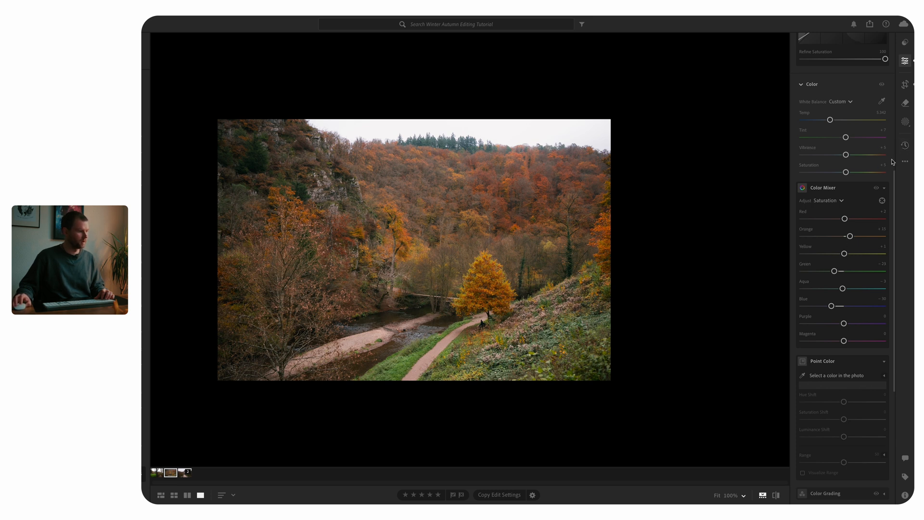
scroll(825, 210, down, 5)
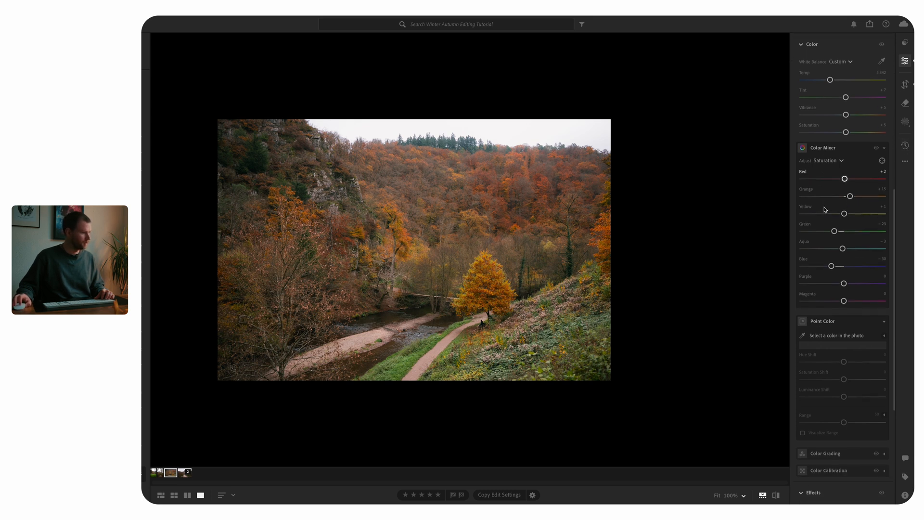
scroll(825, 210, down, 3)
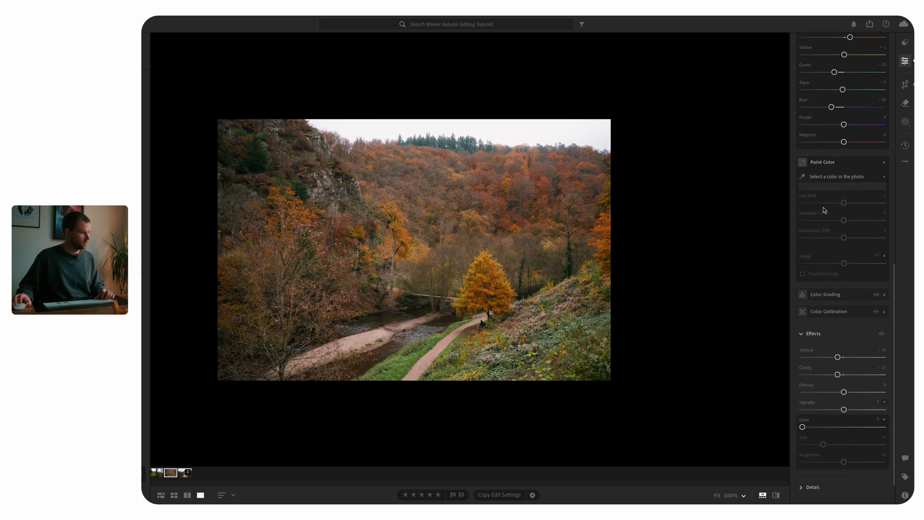
scroll(825, 208, up, 10)
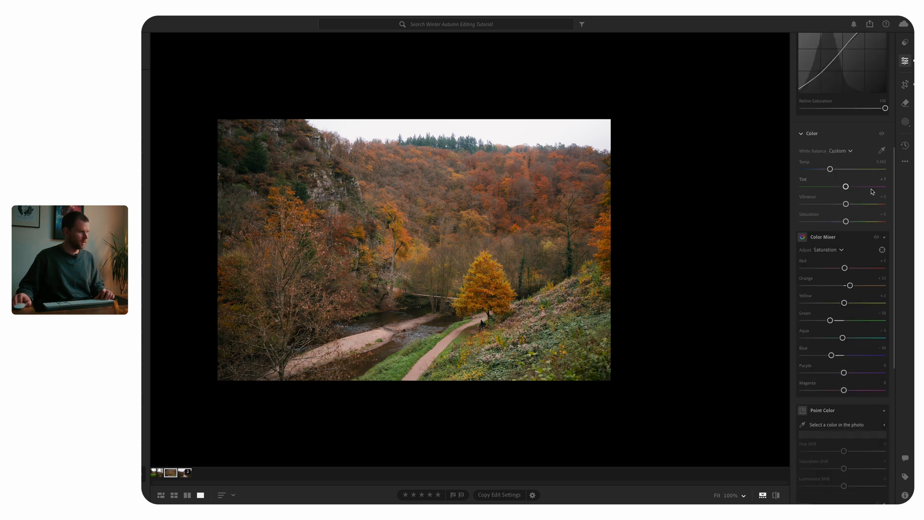
Add a linear gradient mask sloping across the valley from the sky down, and widen its transition upward and downward.
click(905, 121)
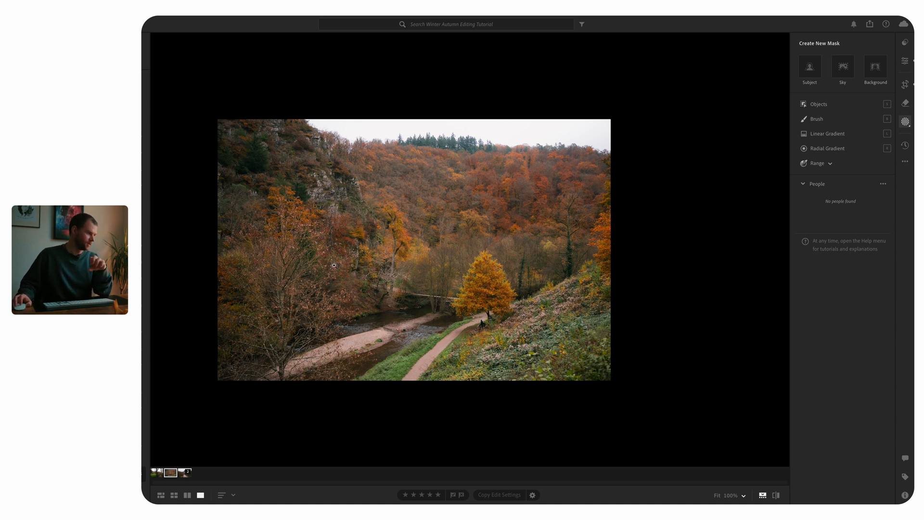
click(836, 135)
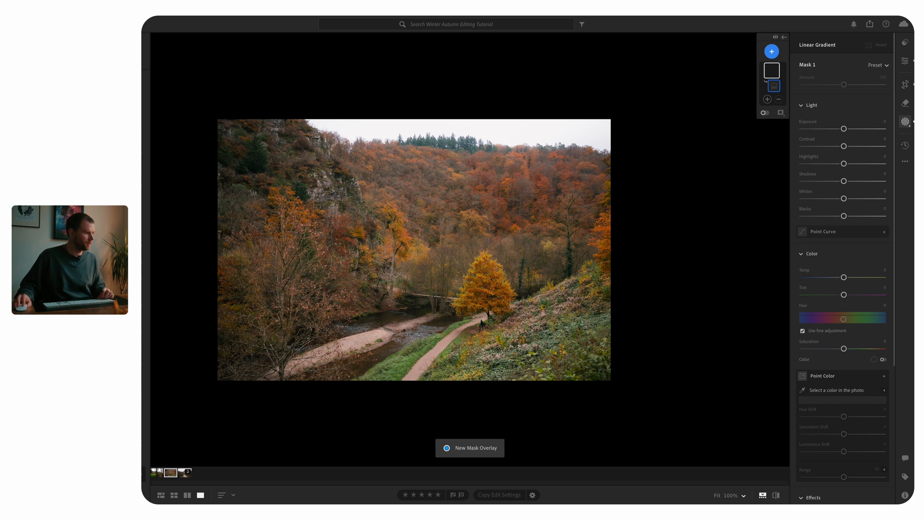
drag(512, 159, 472, 335)
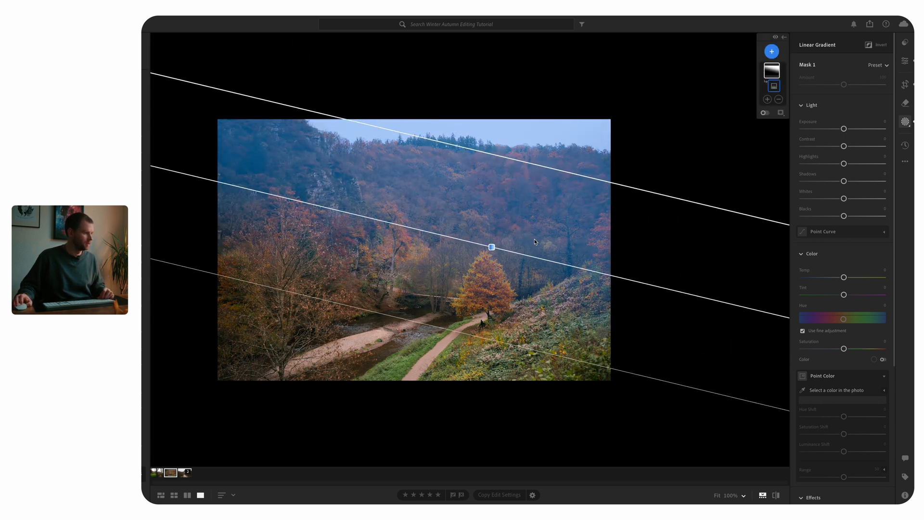
drag(534, 164, 541, 153)
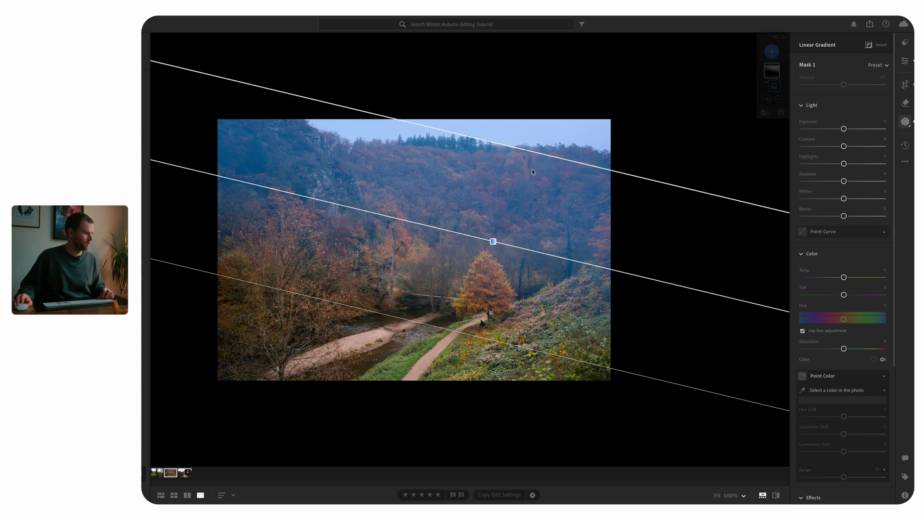
drag(455, 331, 442, 358)
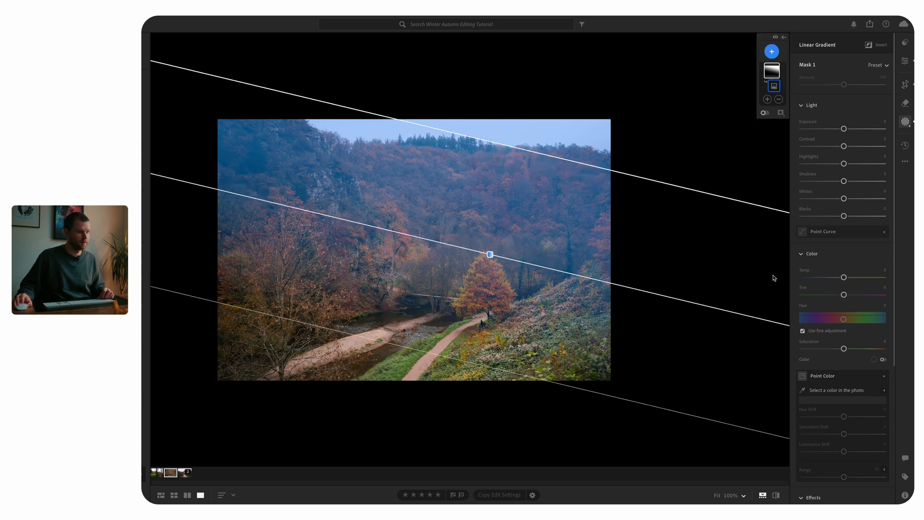
Set the linear gradient mask's Dehaze to about -10 to add haze to the upper part of the photo.
scroll(832, 244, down, 3)
scroll(831, 244, down, 3)
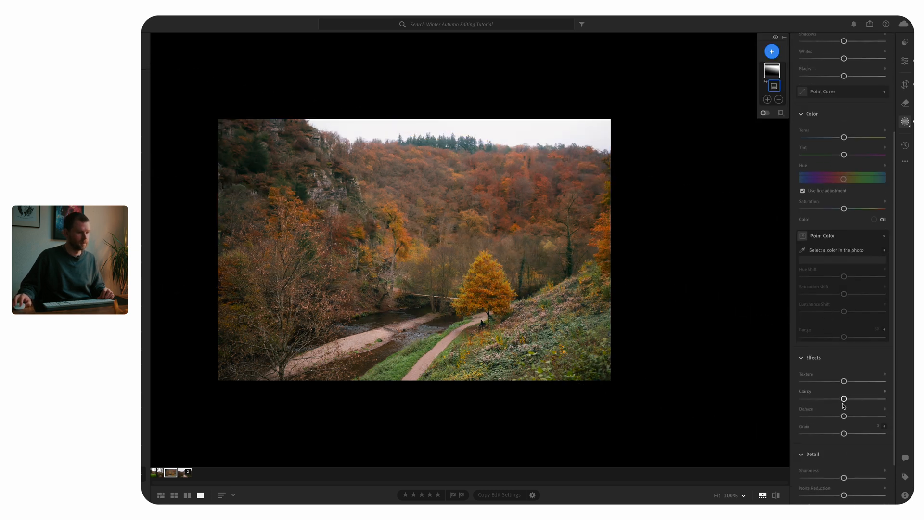
drag(844, 419, 839, 419)
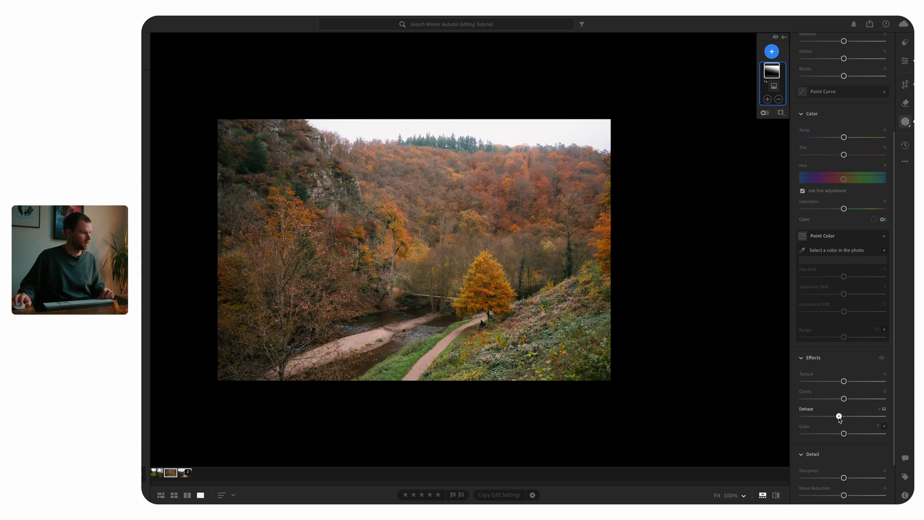
click(883, 408)
Move the linear gradient's upper edge down to the lower hillside and extend its lower edge toward the photo's bottom.
click(532, 149)
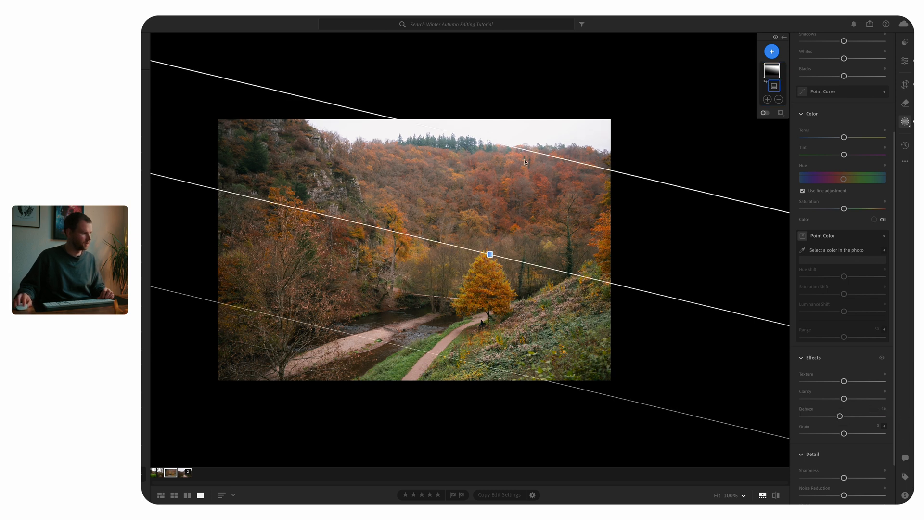
drag(523, 151, 481, 220)
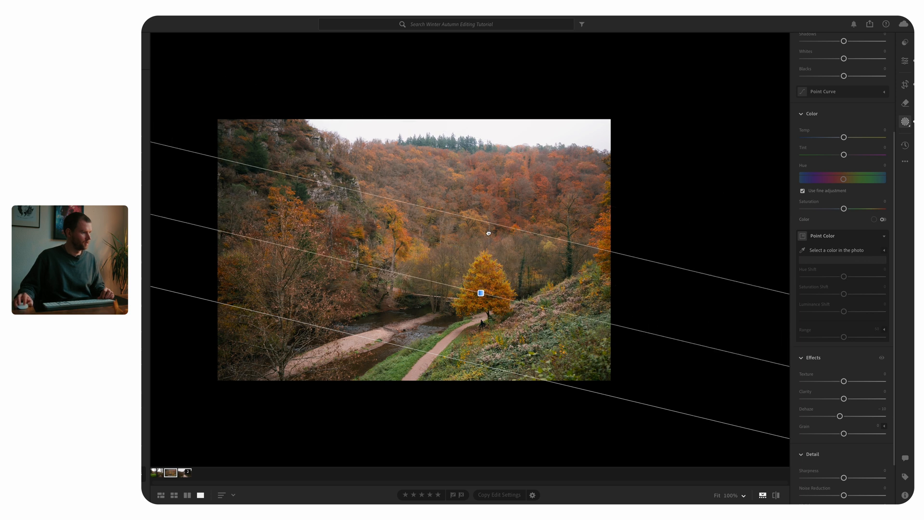
drag(416, 349, 392, 386)
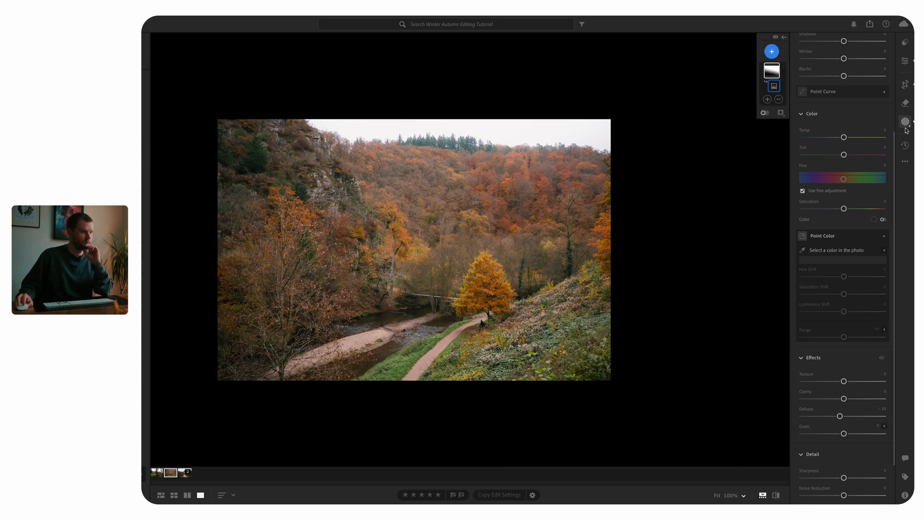
Add a radial gradient mask over the dark trees on the left hillside, with Shadows at about -14 and Exposure at about -0.08.
click(769, 53)
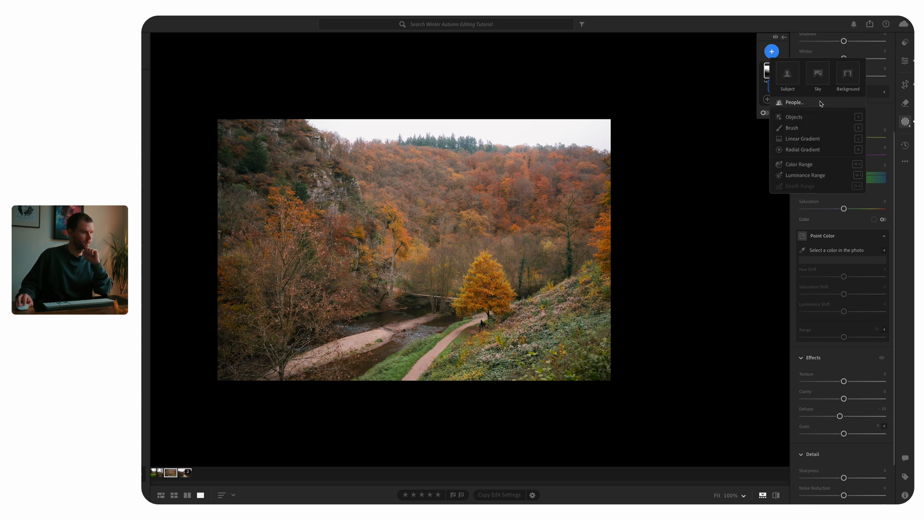
click(802, 149)
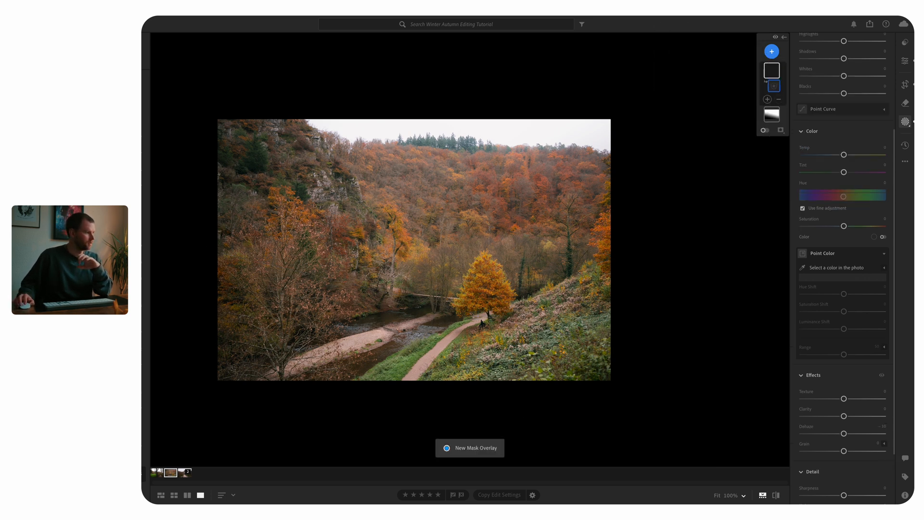
drag(251, 174, 393, 366)
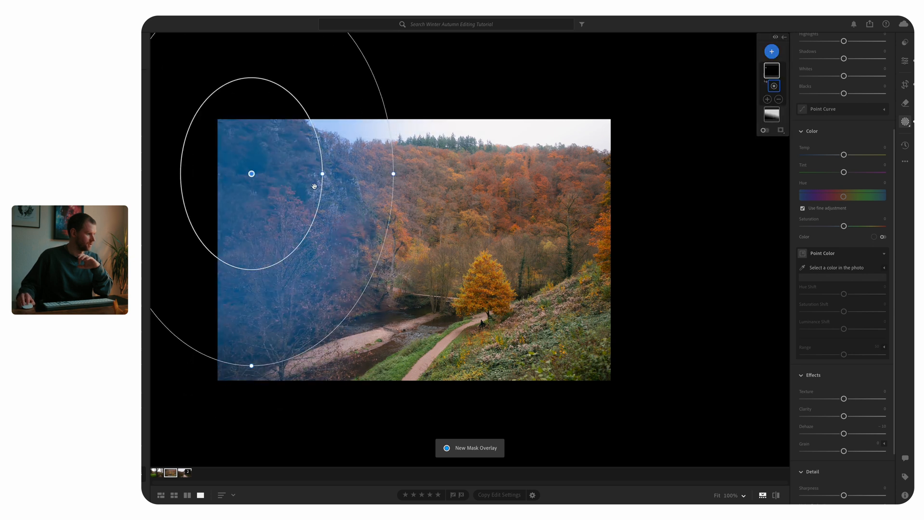
drag(251, 174, 233, 275)
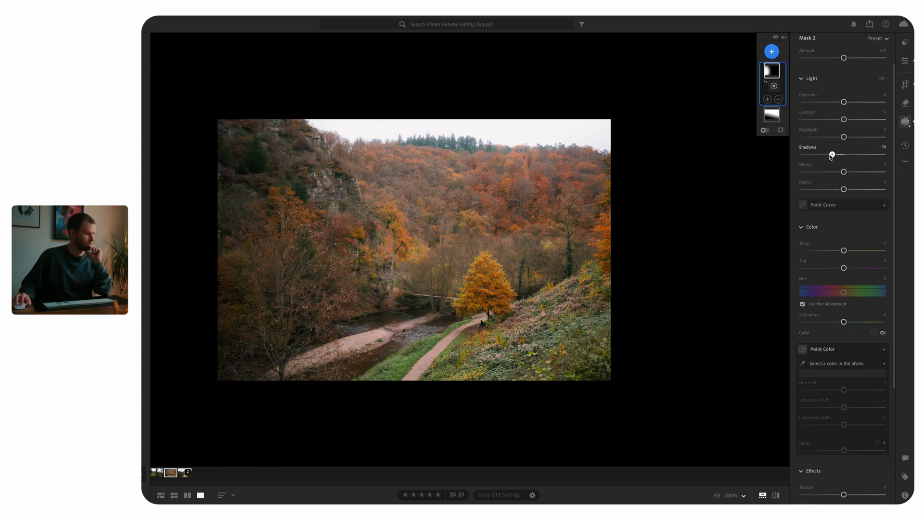
drag(831, 155, 838, 154)
drag(844, 102, 843, 105)
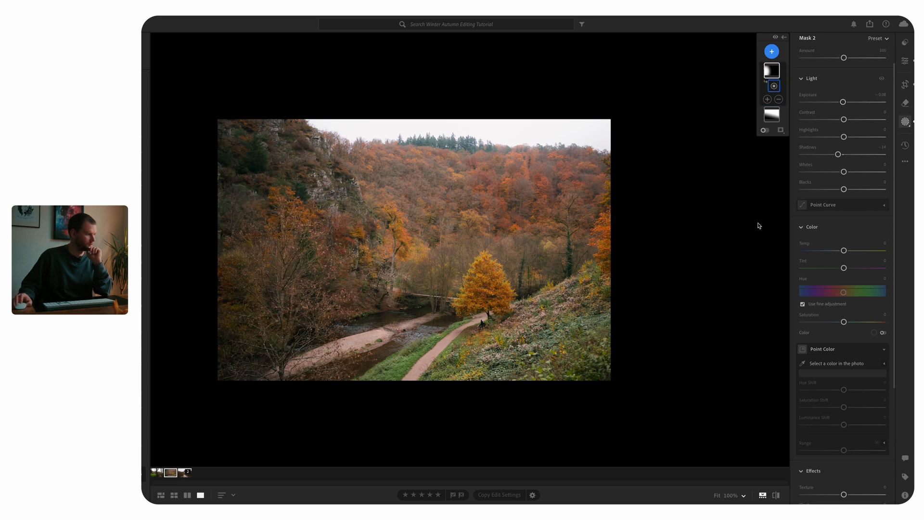
Add a second, tilted radial gradient to this mask over the lower-right undergrowth, and compare the photo with masks hidden and shown.
click(772, 103)
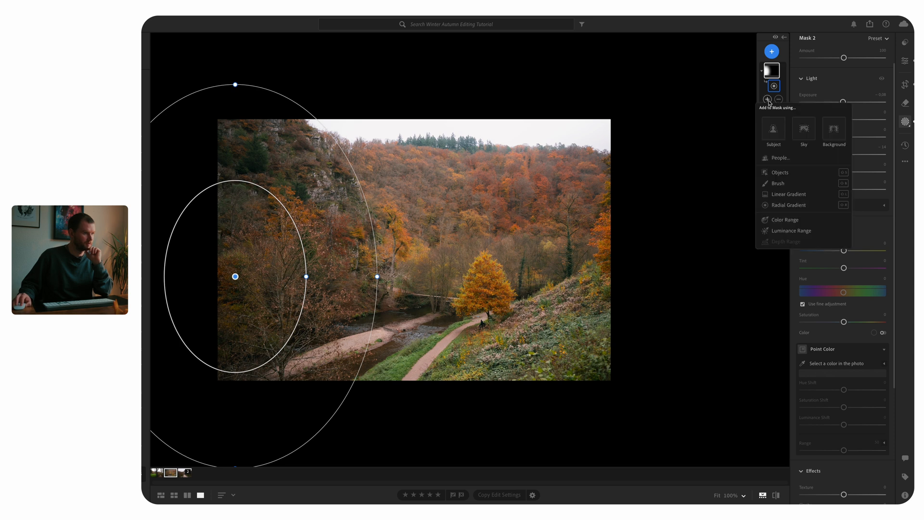
click(768, 99)
click(789, 205)
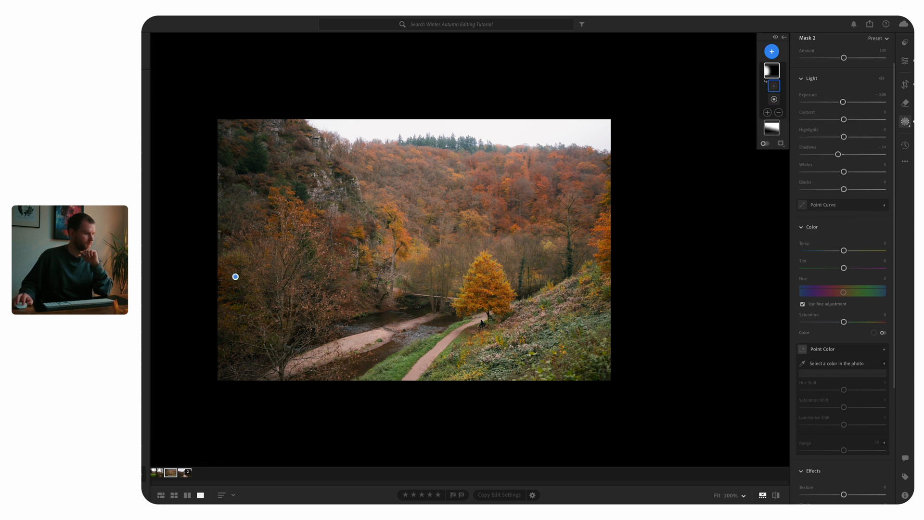
drag(578, 331, 679, 394)
drag(579, 330, 574, 358)
drag(678, 366, 682, 320)
drag(572, 356, 544, 361)
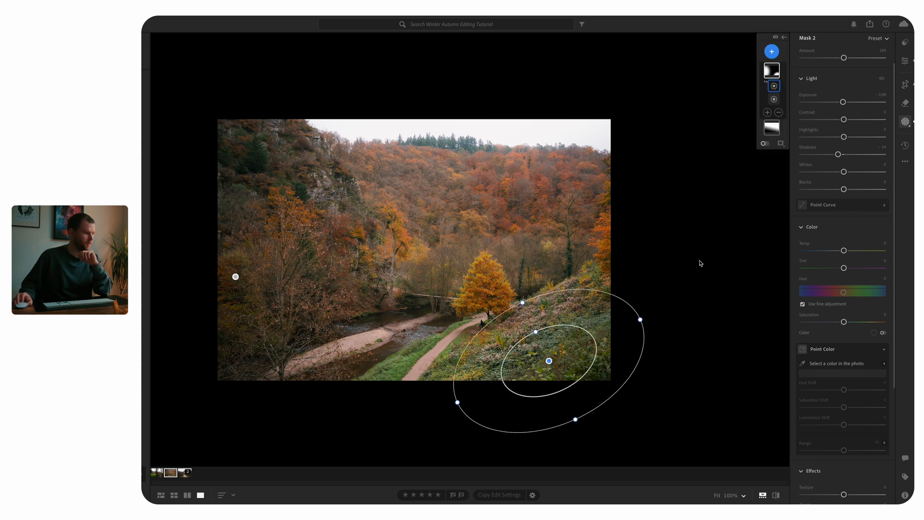
click(776, 38)
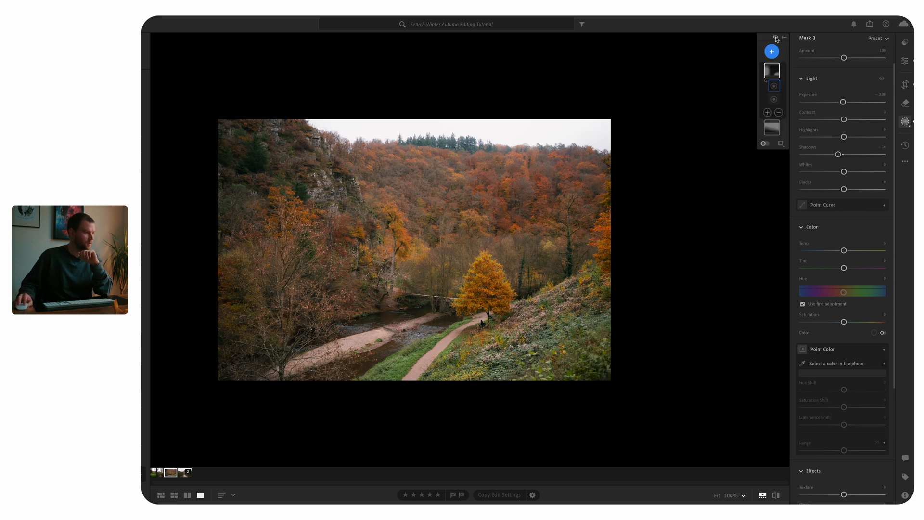
click(775, 38)
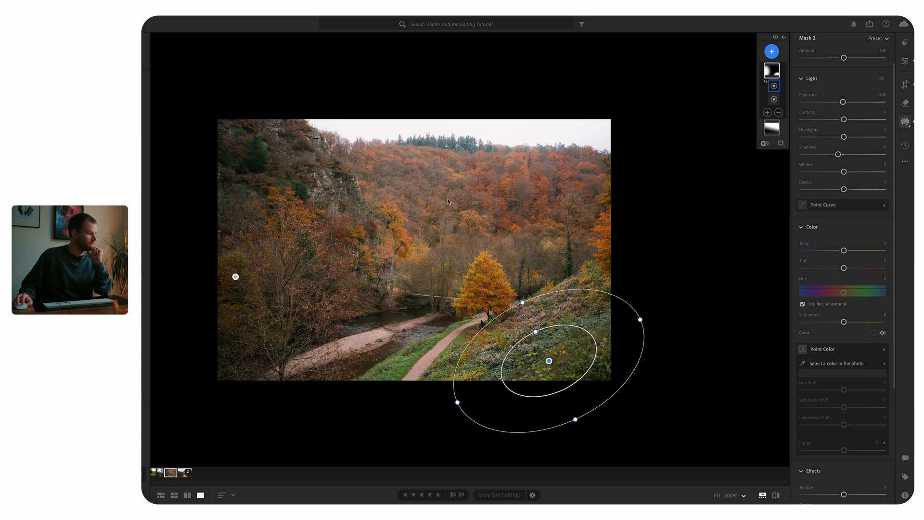
Create a new radial gradient mask over the upper-right forest hillside, tilted along the valley and shifted slightly right.
click(772, 51)
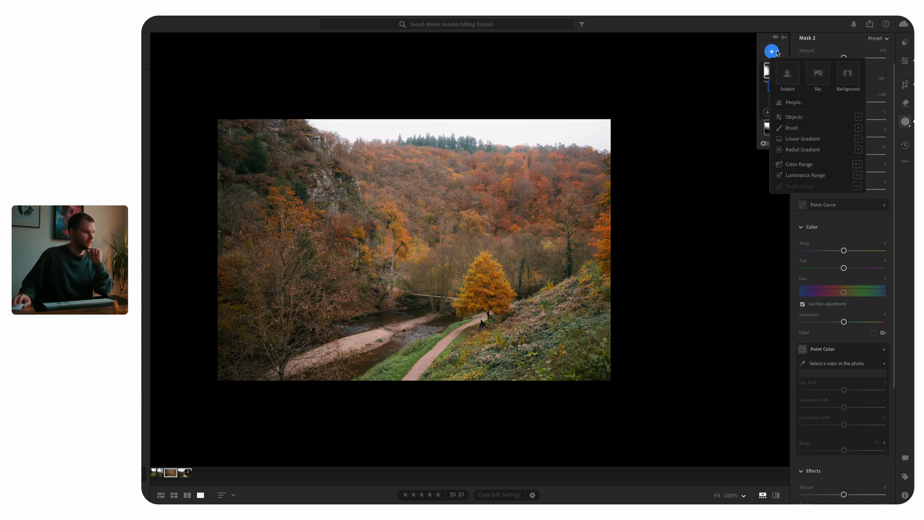
click(802, 149)
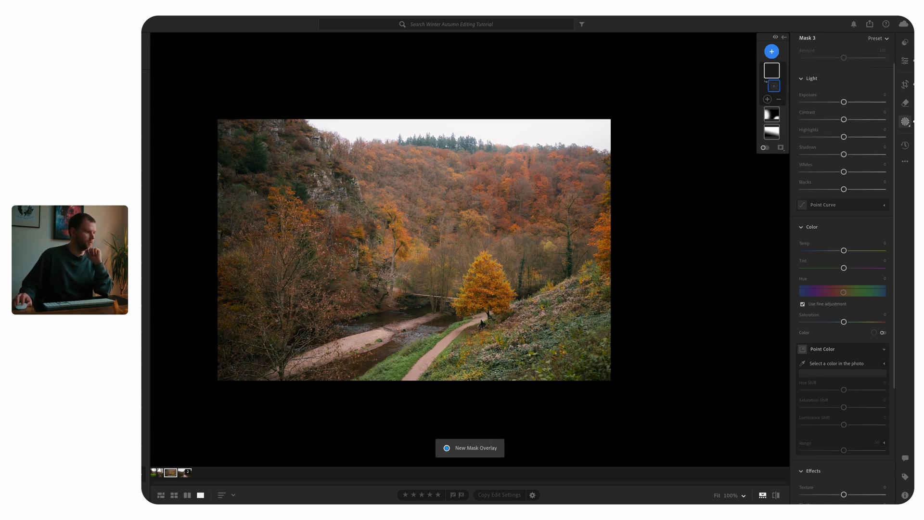
drag(511, 179, 761, 320)
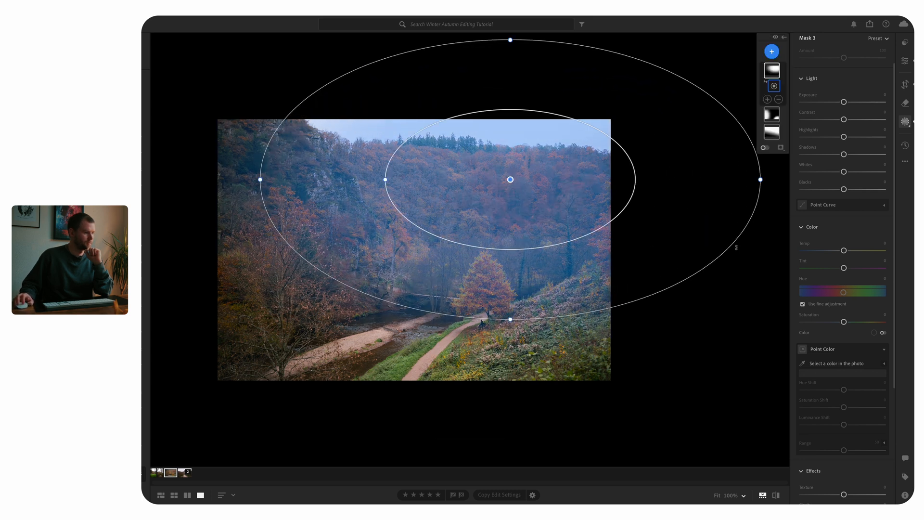
drag(736, 248, 770, 118)
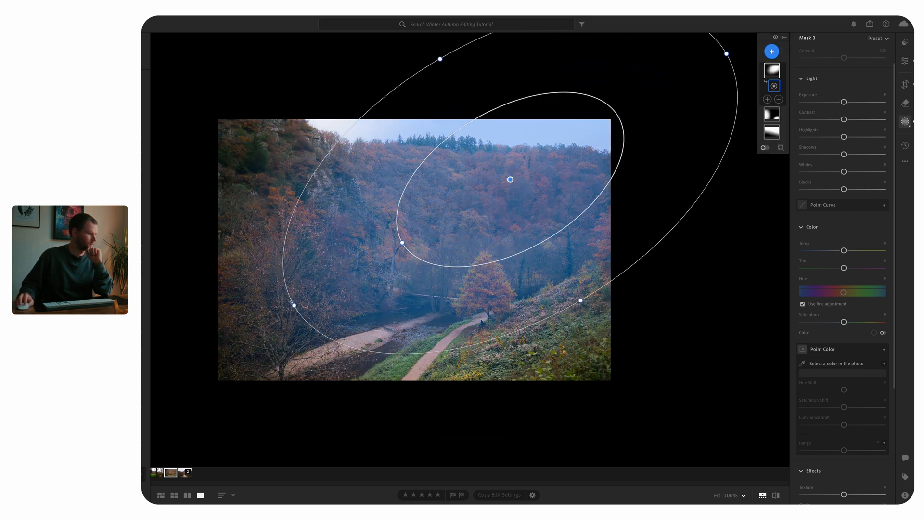
drag(294, 305, 292, 304)
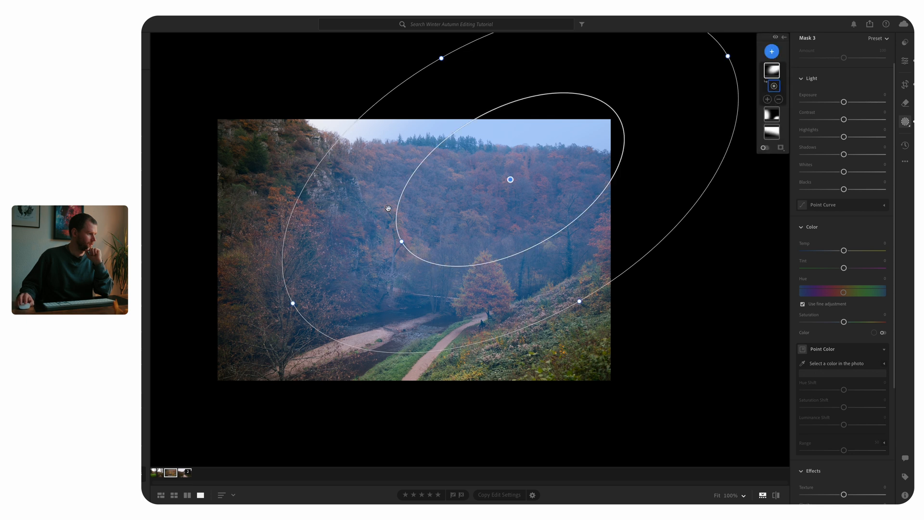
drag(510, 180, 522, 177)
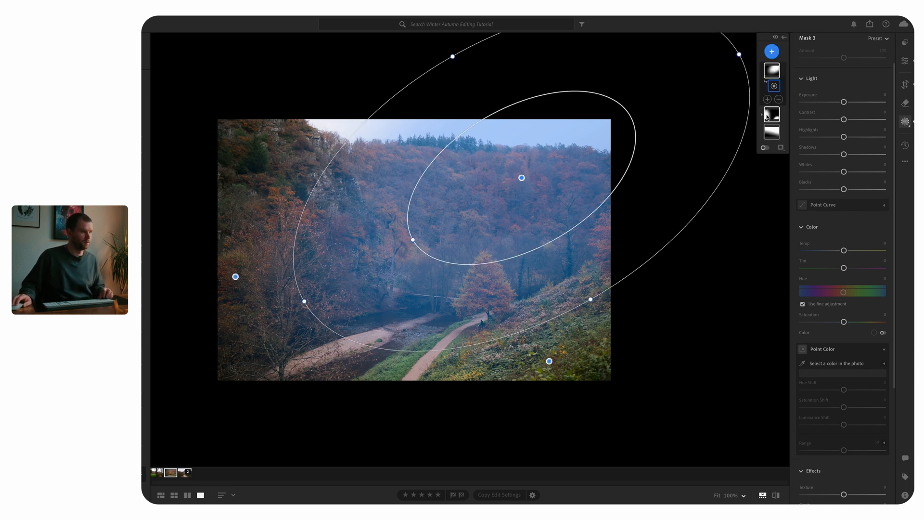
Subtract a tall radial gradient covering the left cliff and trees from the hillside mask.
click(778, 100)
click(722, 115)
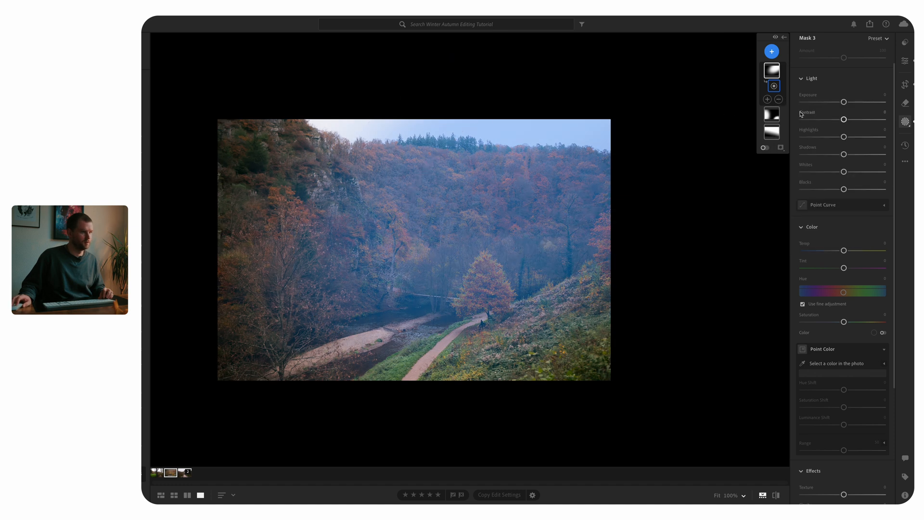
click(781, 100)
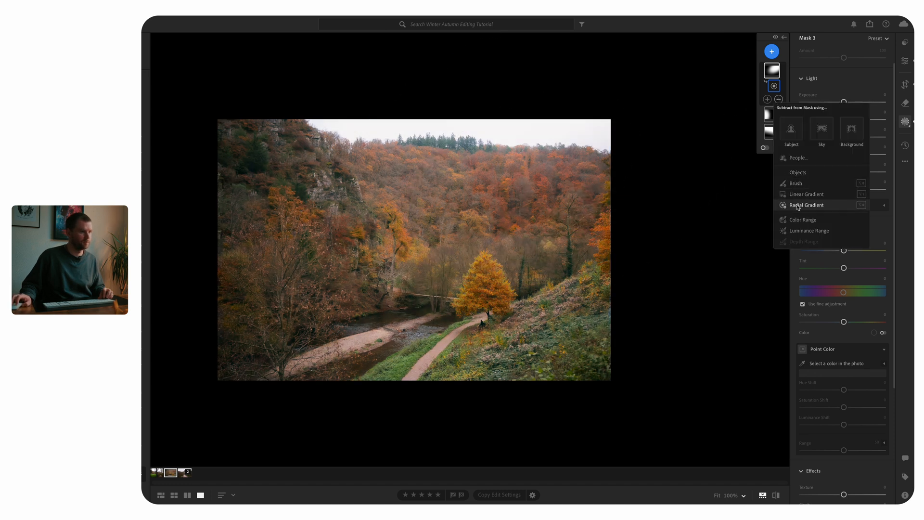
click(771, 204)
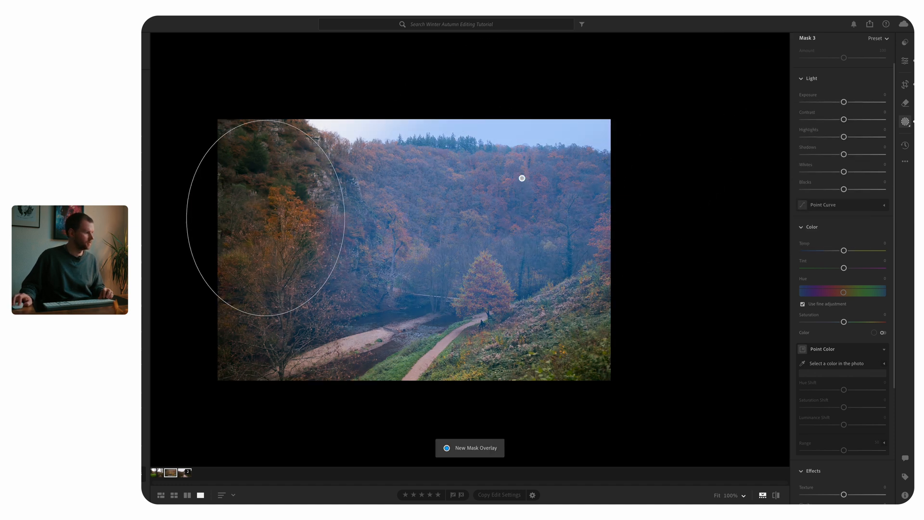
drag(344, 382, 356, 398)
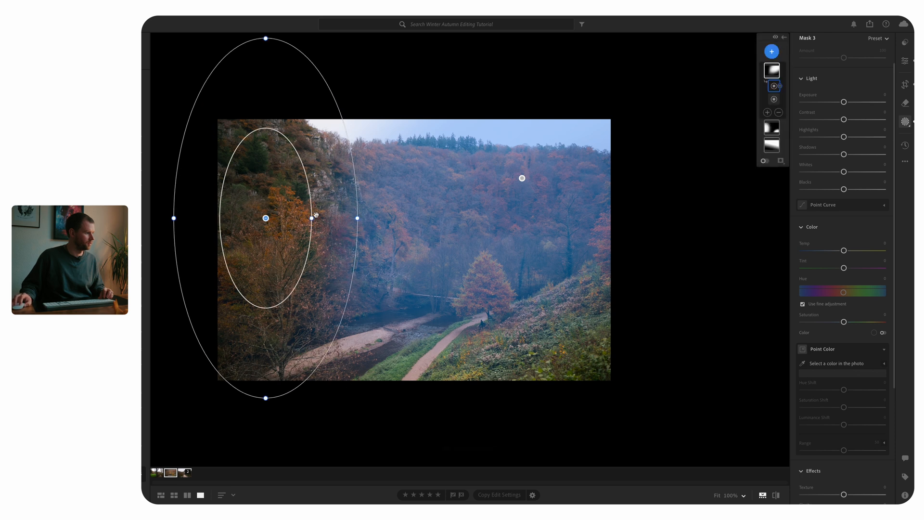
Tilt and widen the subtracted radial gradient, shift it down over the left trees, and set its feather to about 25.
drag(314, 217, 343, 218)
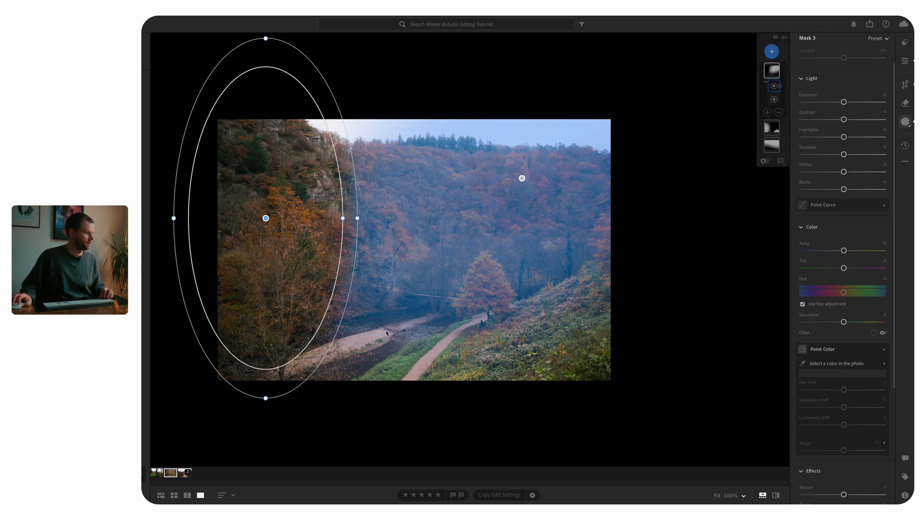
drag(345, 325, 357, 315)
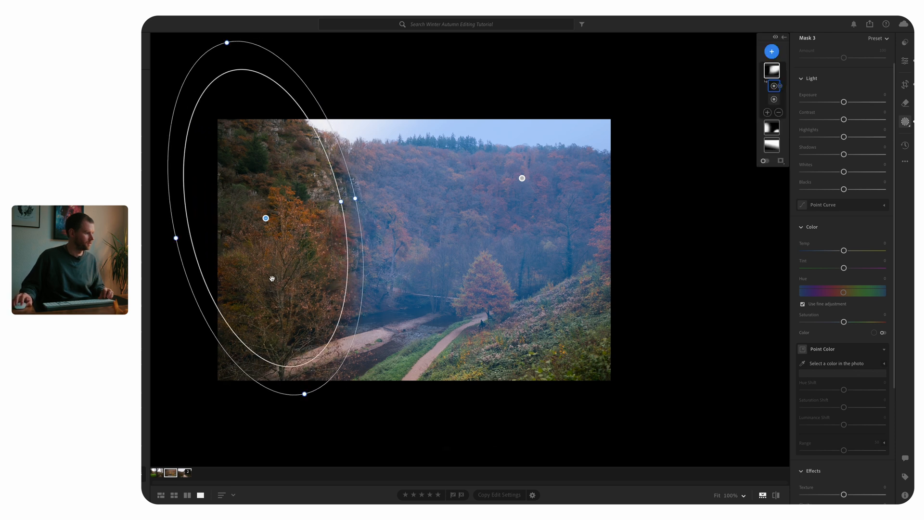
drag(176, 239, 151, 241)
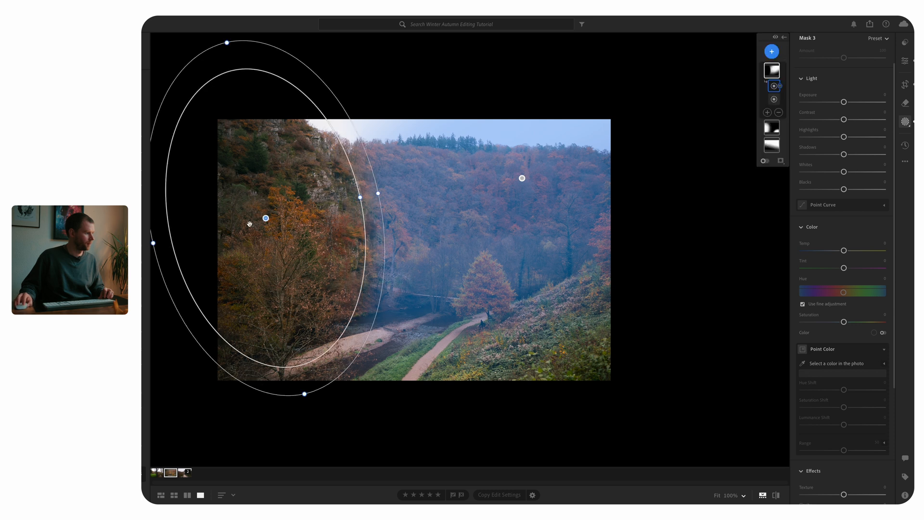
drag(250, 220, 250, 253)
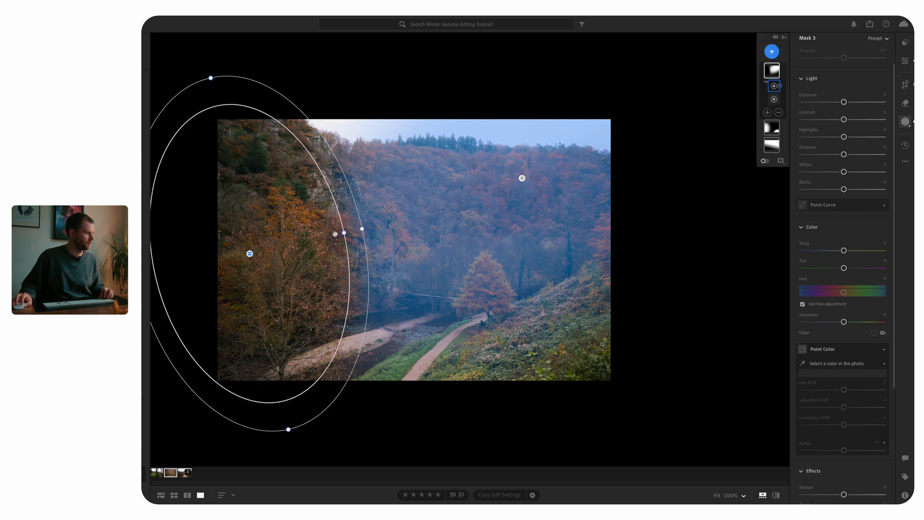
drag(342, 233, 330, 236)
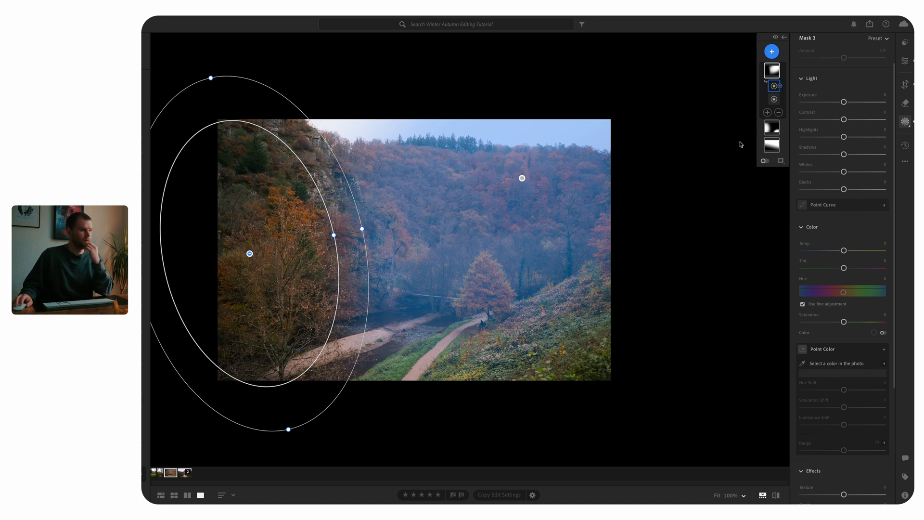
Brighten and warm the hillside mask with Exposure at about +0.12, Highlights at +7 and Temp at +4.
scroll(847, 103, up, 1)
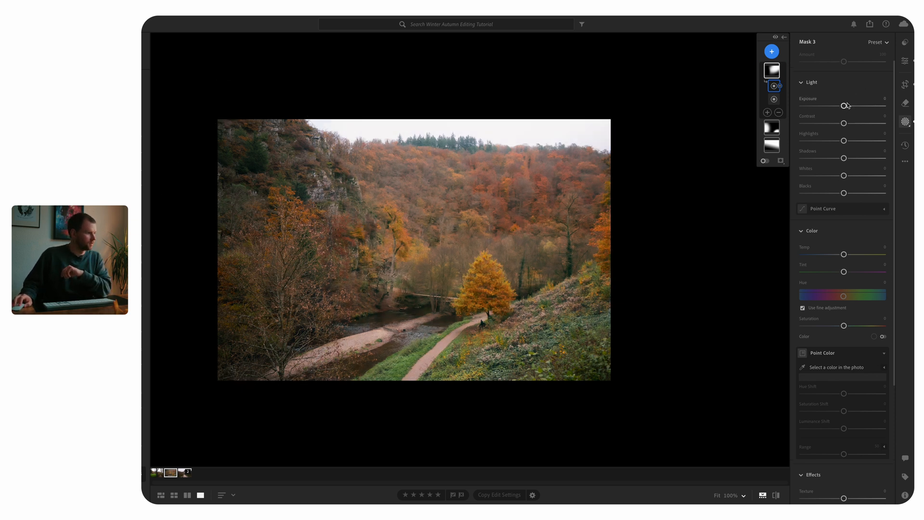
drag(849, 105, 849, 105)
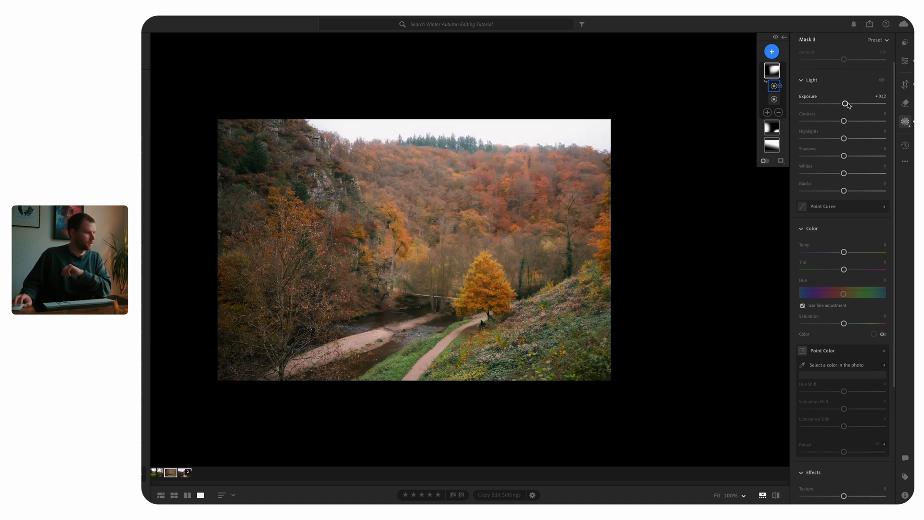
scroll(849, 105, down, 1)
drag(846, 137, 849, 137)
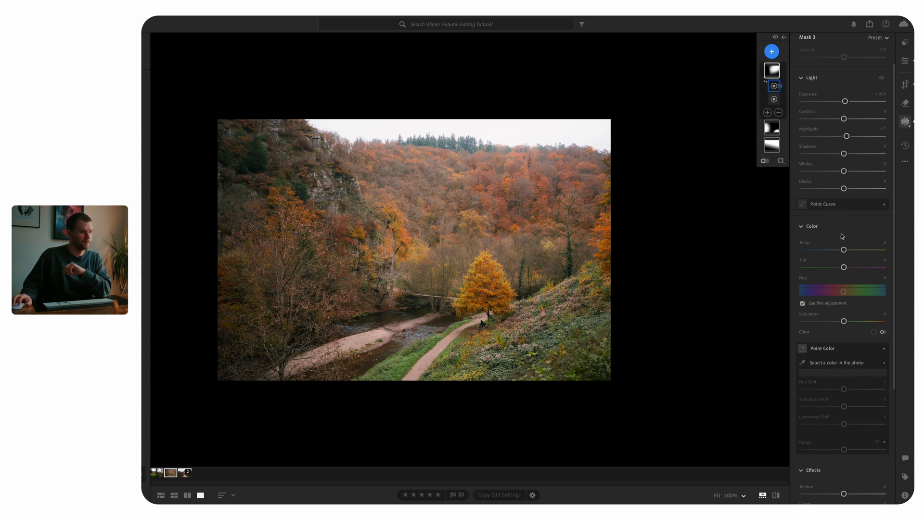
drag(844, 251, 846, 251)
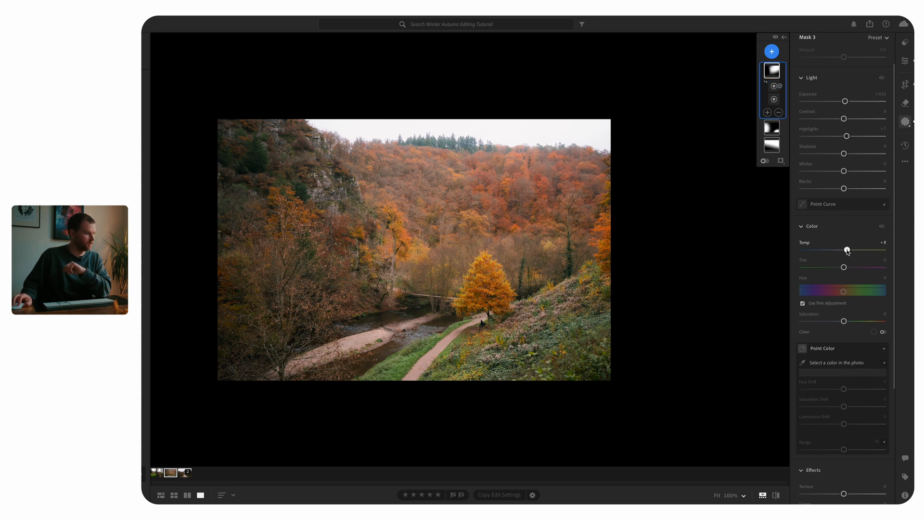
drag(846, 251, 845, 251)
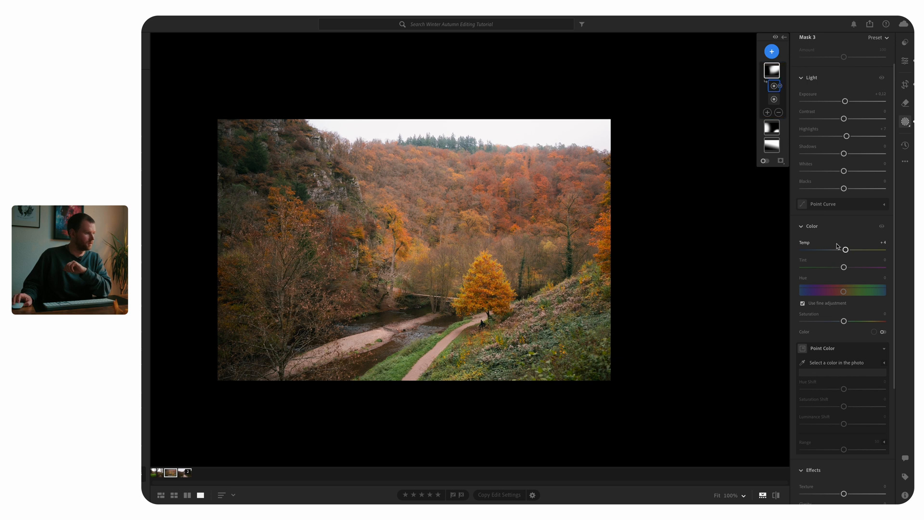
Review the photo's global Light settings and compare the photo with all masks hidden and shown.
scroll(844, 137, up, 3)
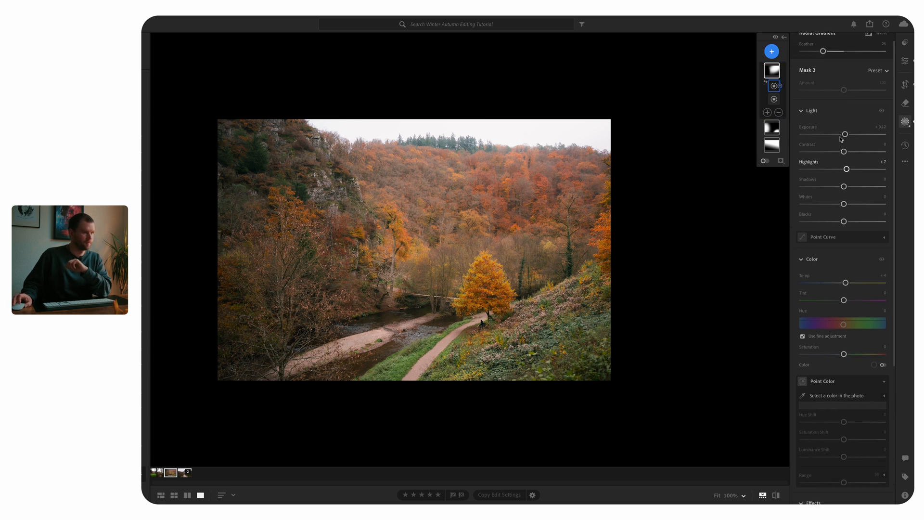
click(905, 61)
scroll(851, 125, up, 3)
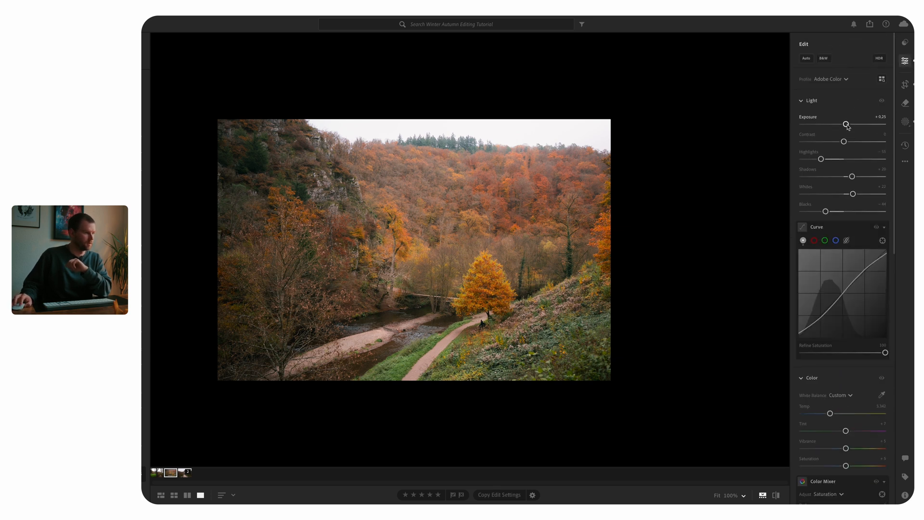
click(905, 122)
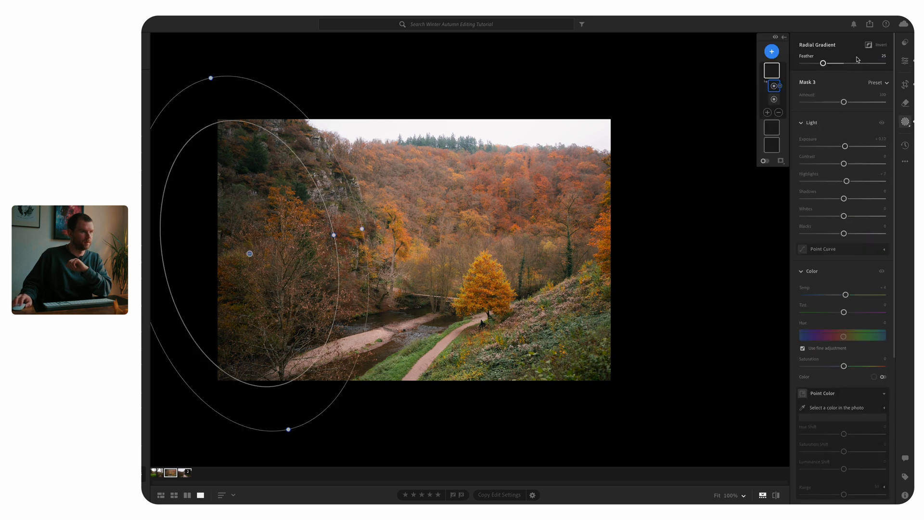
click(775, 39)
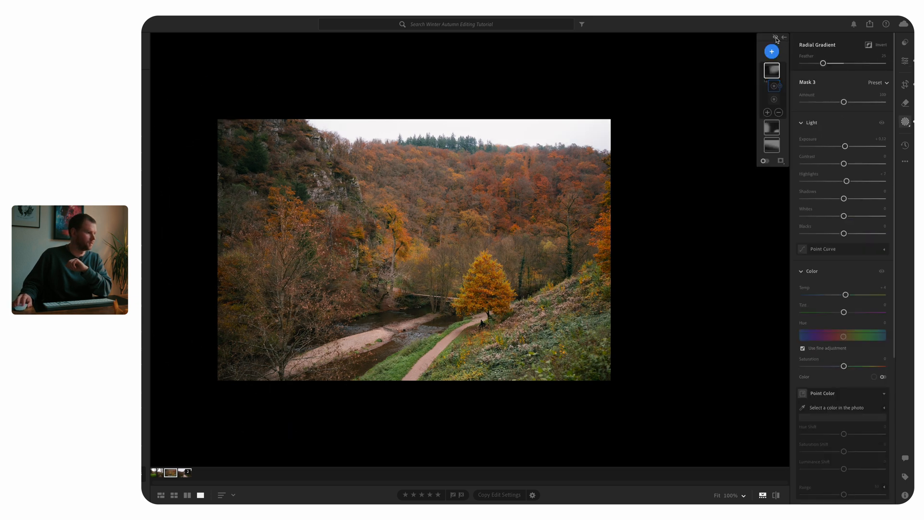
click(776, 39)
click(775, 38)
click(776, 39)
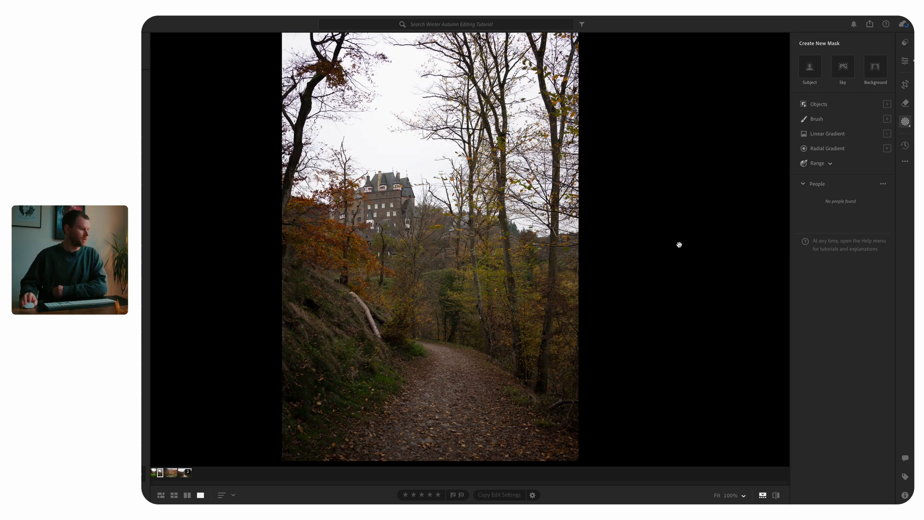
Apply the Tutorial Preset to the castle path photo, then raise Exposure slightly and Contrast to about +10.
click(905, 42)
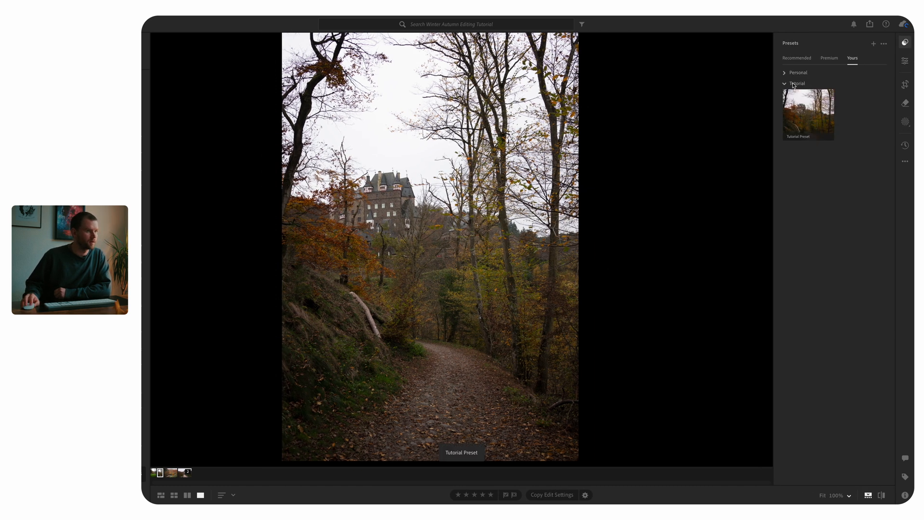
click(803, 120)
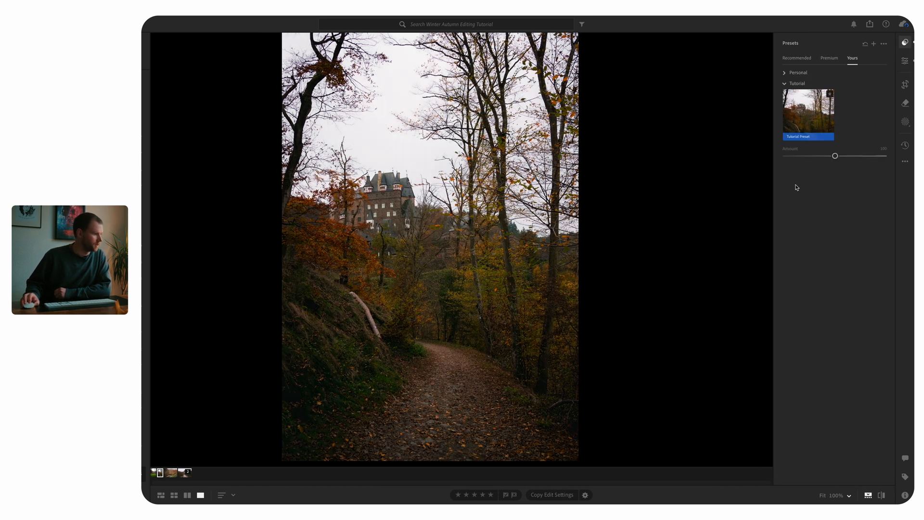
click(907, 62)
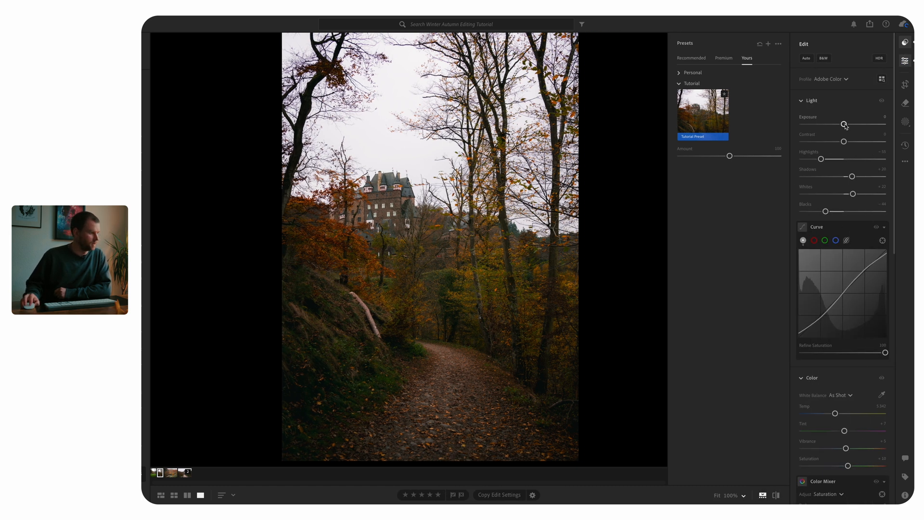
drag(845, 126, 850, 127)
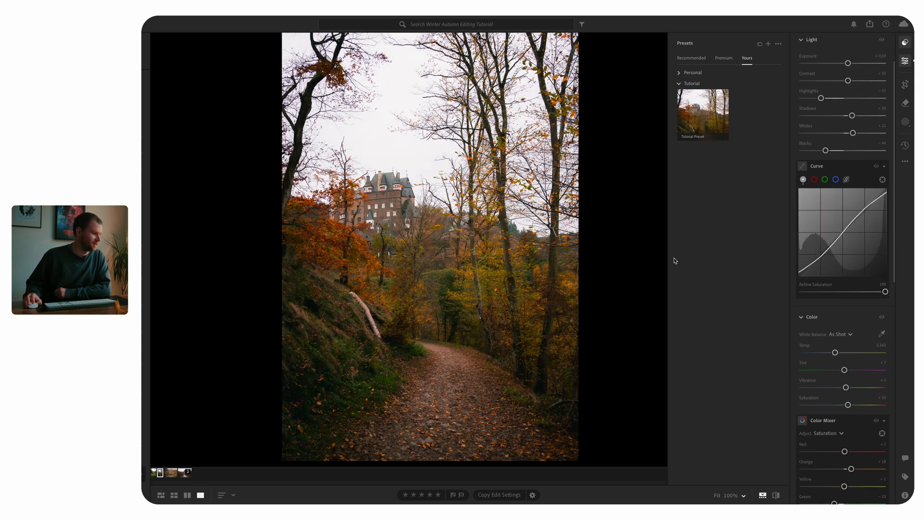
Straighten the castle path photo by rotating its crop slightly clockwise at the 2 x 3 aspect ratio.
click(905, 85)
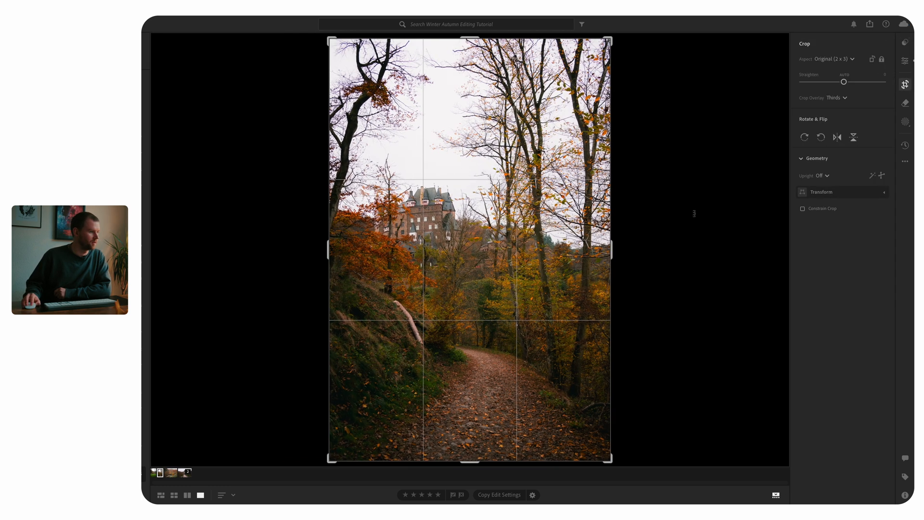
drag(693, 210, 687, 216)
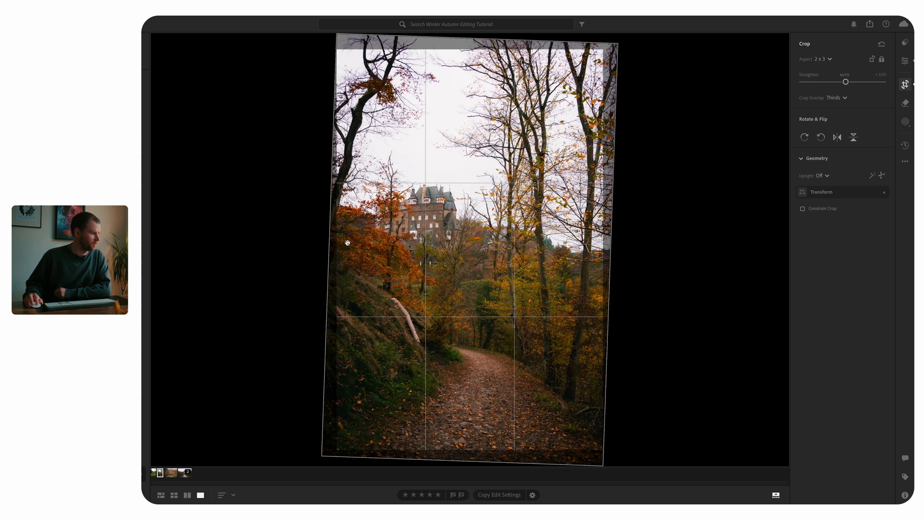
key(e)
Mask the area above the path with a linear gradient fading toward the foreground, and set its Dehaze to -12.
click(907, 123)
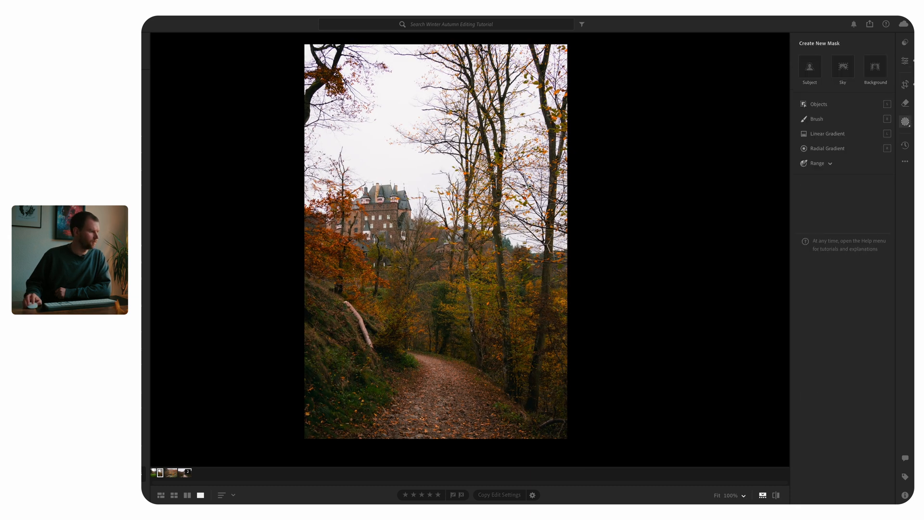
click(828, 134)
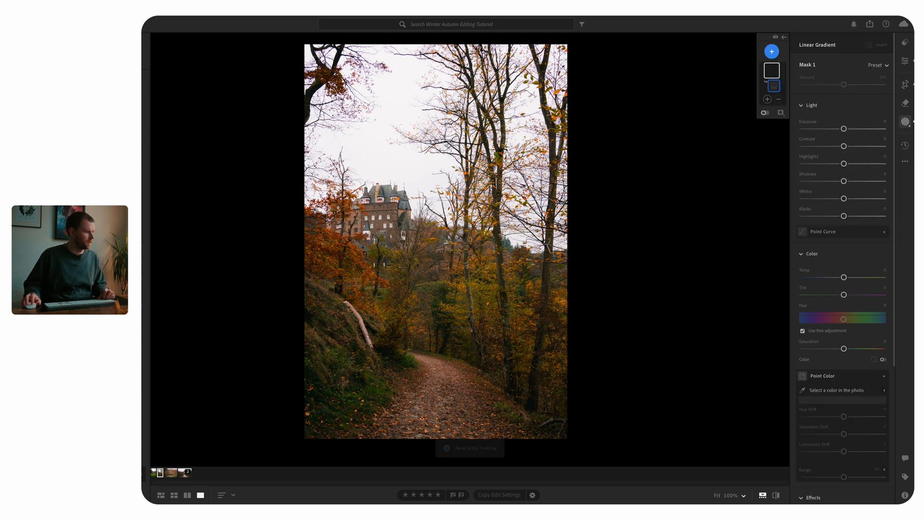
drag(438, 300, 438, 418)
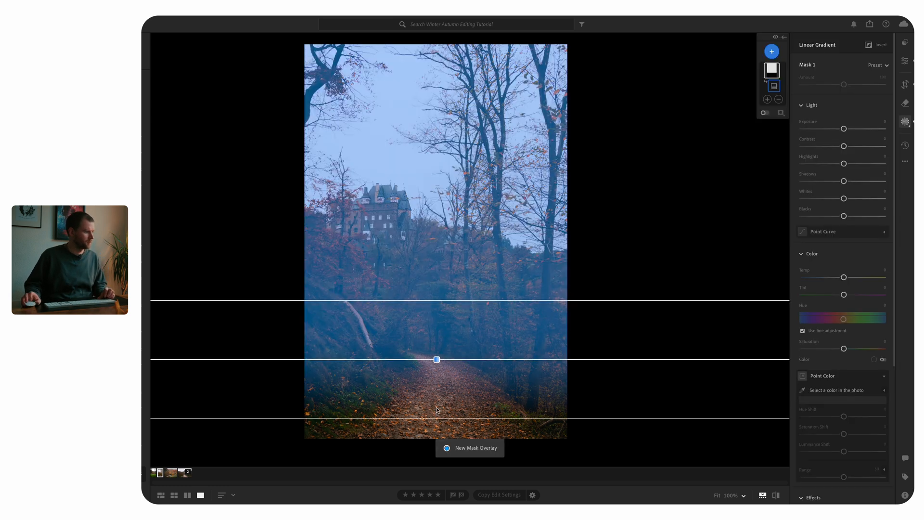
scroll(848, 411, down, 5)
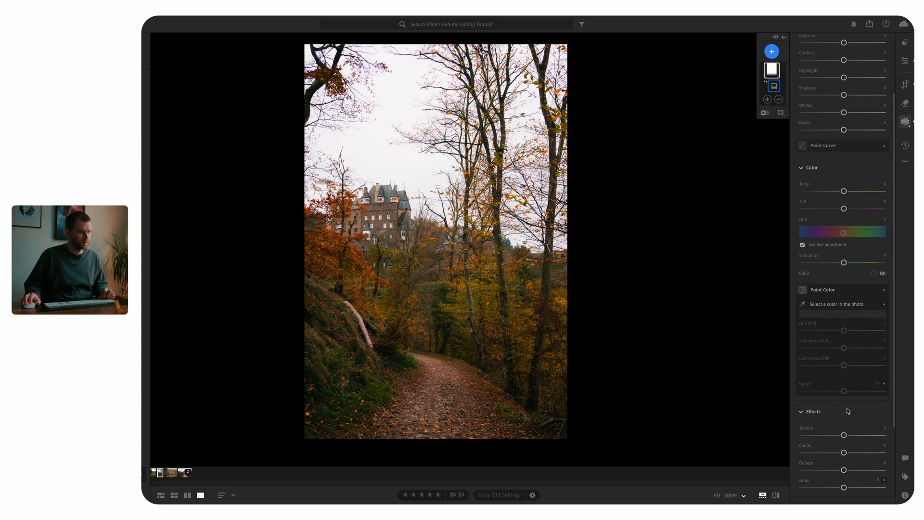
drag(843, 361, 837, 364)
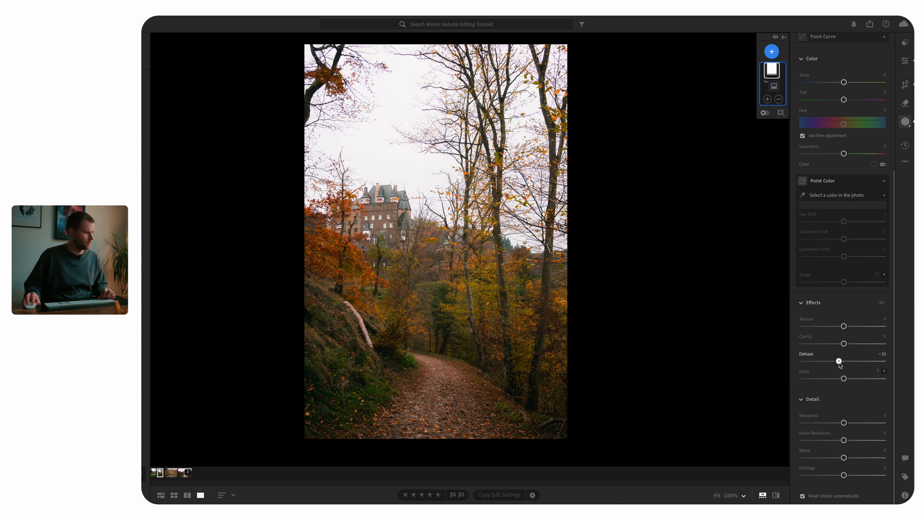
click(774, 85)
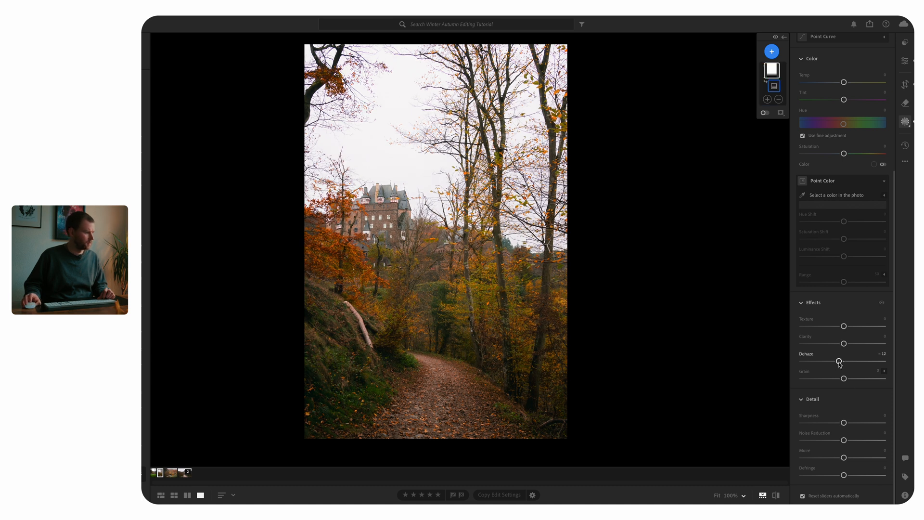
Add a tall, narrow radial gradient mask over the foreground path and raise its Exposure slightly.
click(772, 52)
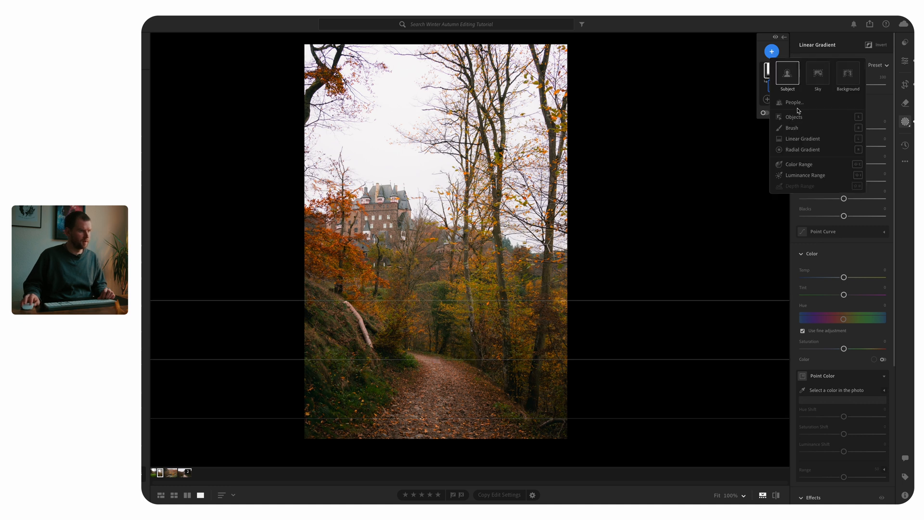
click(781, 152)
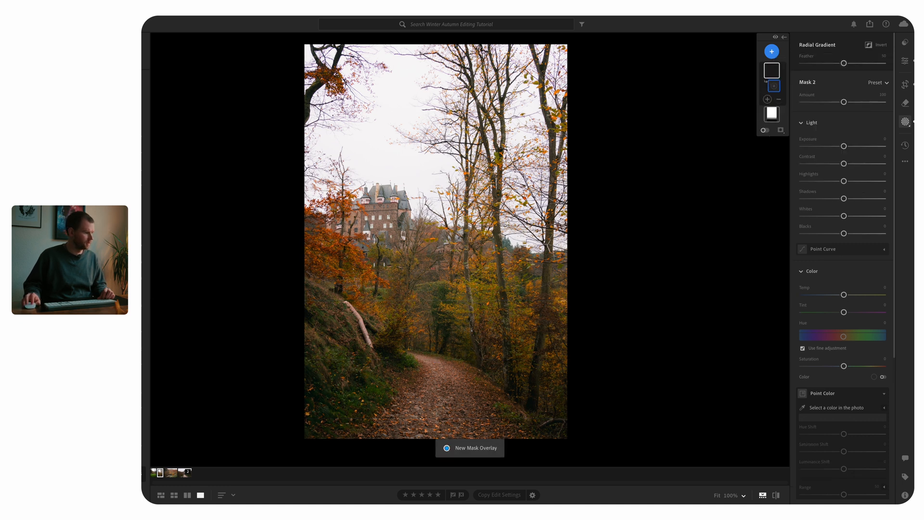
drag(437, 412, 462, 413)
drag(411, 364, 410, 353)
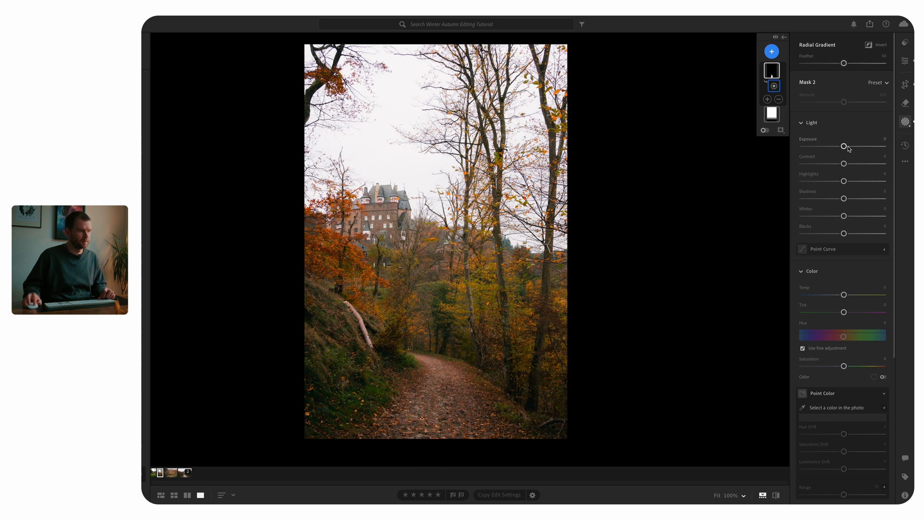
drag(848, 147, 848, 147)
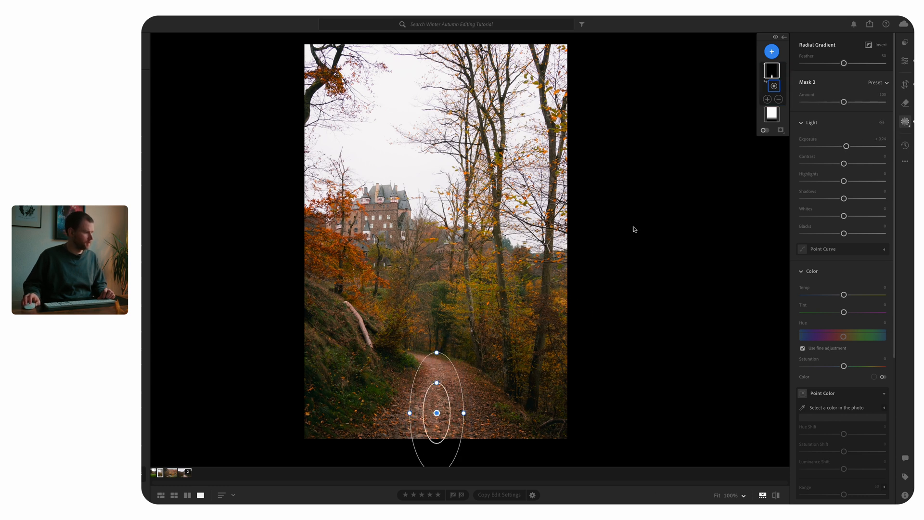
key(e)
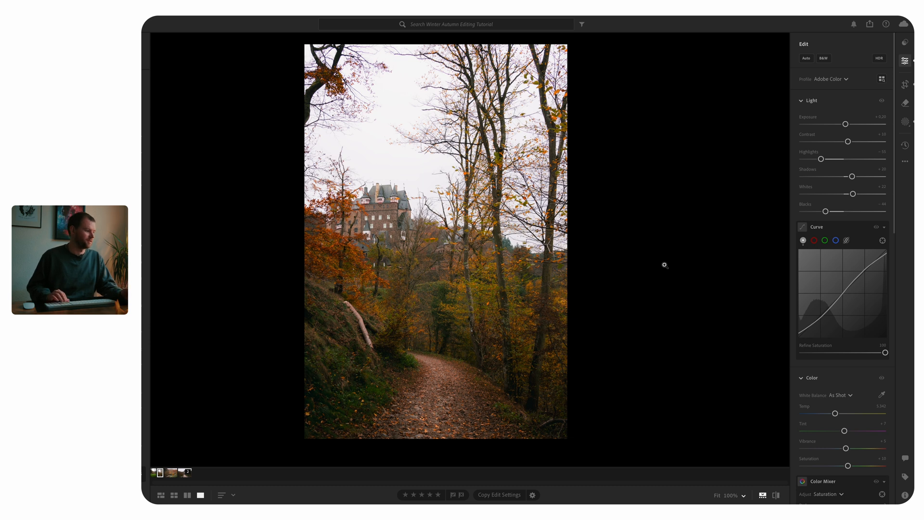
Apply the Tutorial Preset to the green meadow photo with the old wagon.
key(Left)
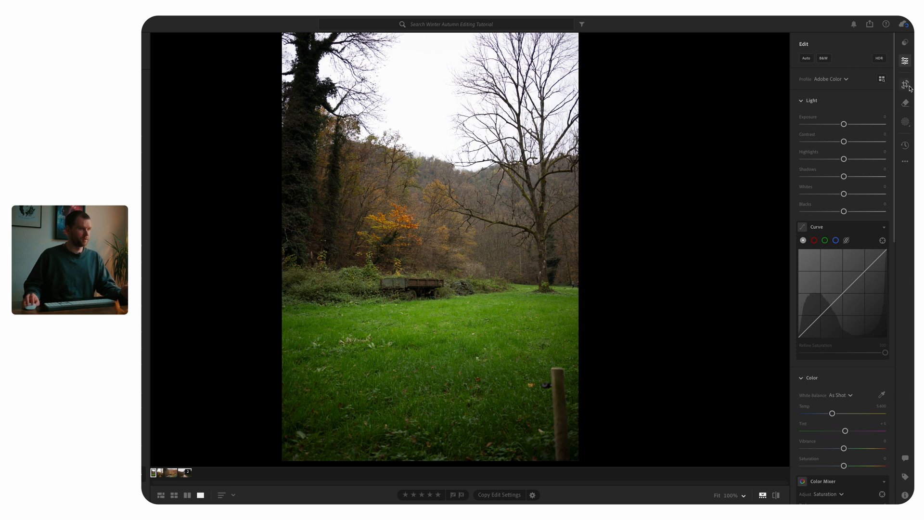
click(905, 42)
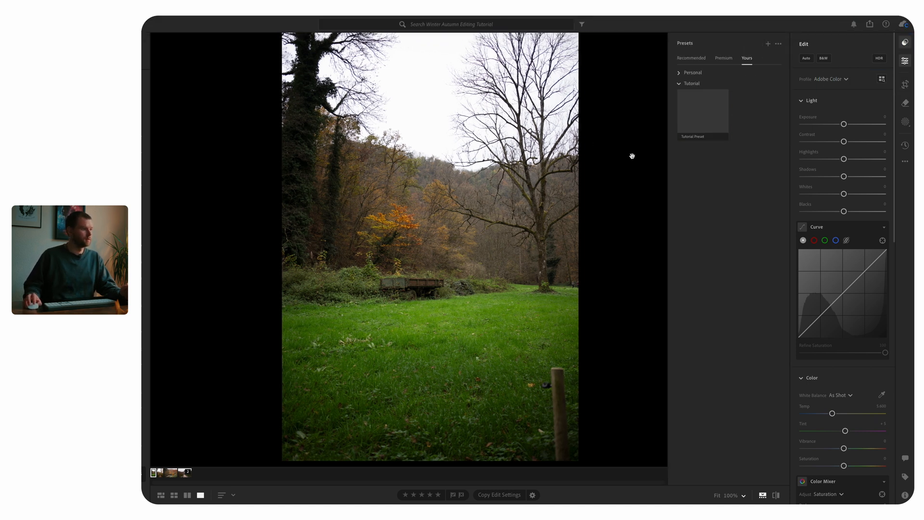
click(703, 121)
click(704, 122)
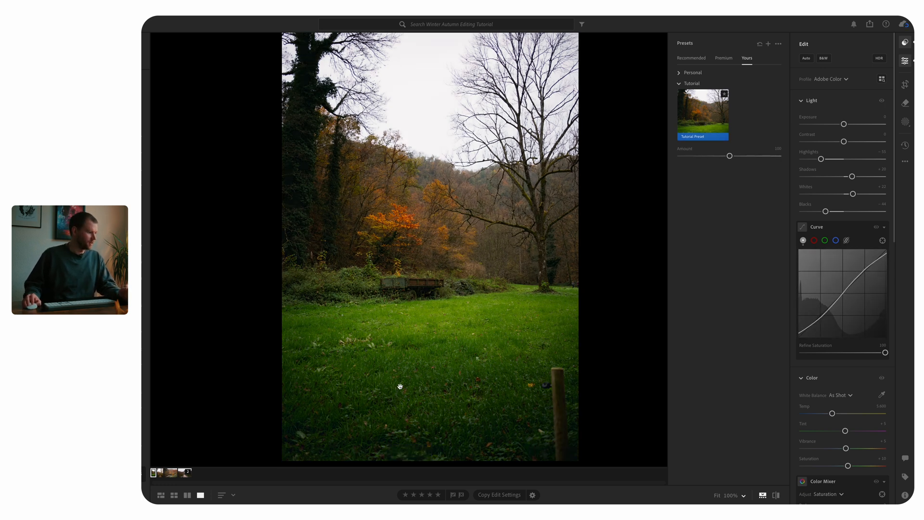
Straighten the meadow photo by about +1.71 and set the crop aspect ratio to 4 x 5.
click(905, 86)
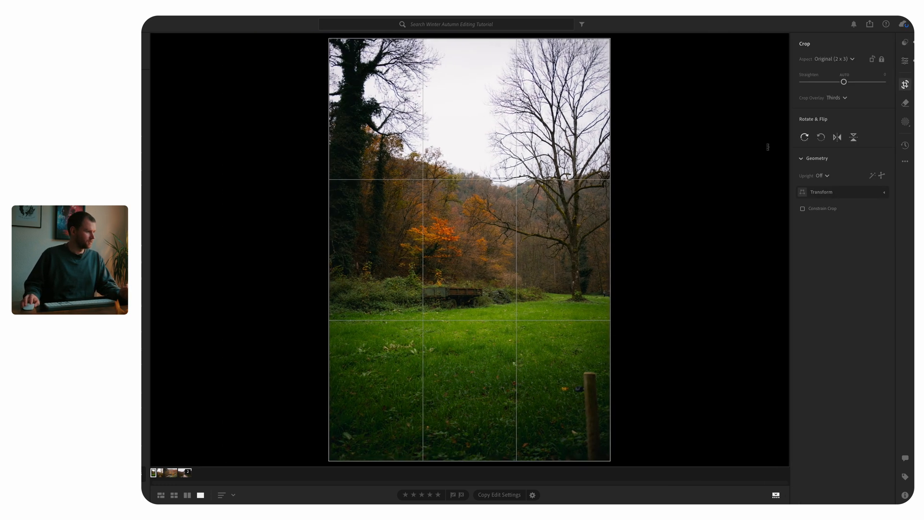
drag(665, 206, 665, 215)
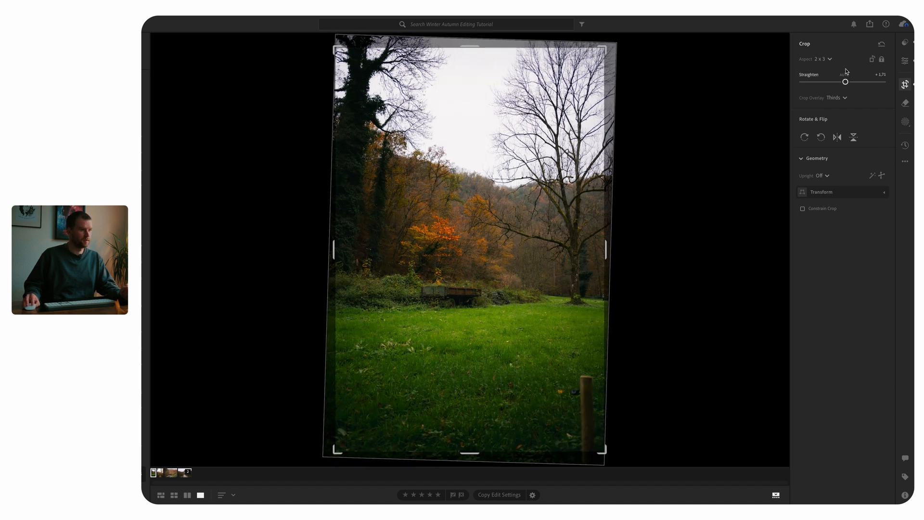
click(830, 59)
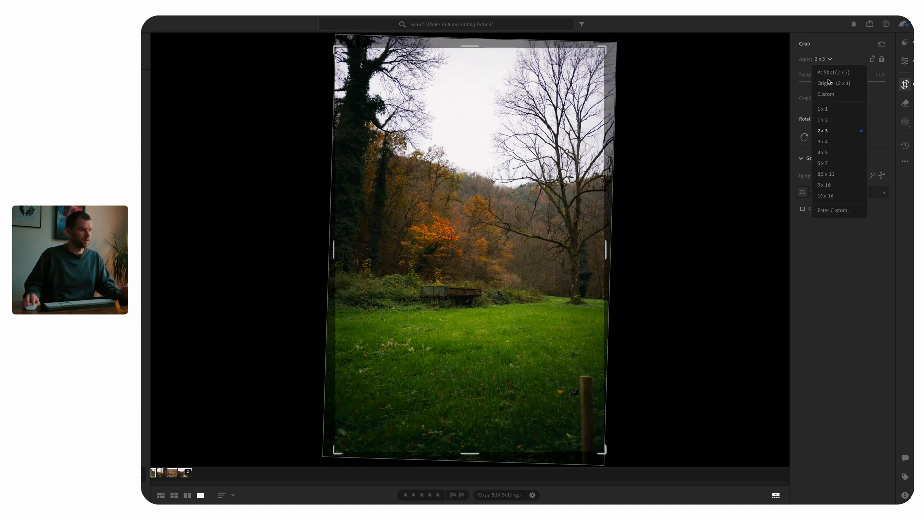
click(825, 152)
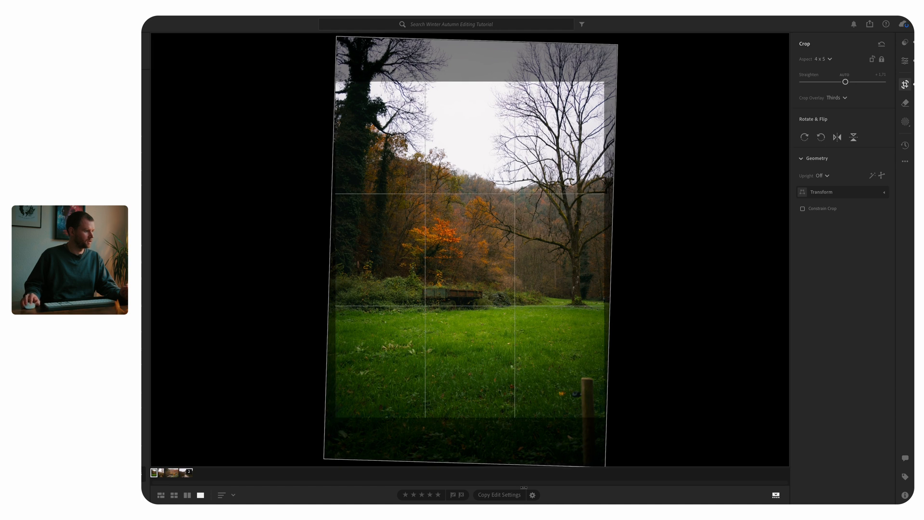
Tighten and reposition the crop around the wagon and orange trees, excluding the wooden post, and apply it.
drag(605, 253, 593, 249)
drag(478, 404, 477, 387)
drag(480, 347, 487, 338)
key(Return)
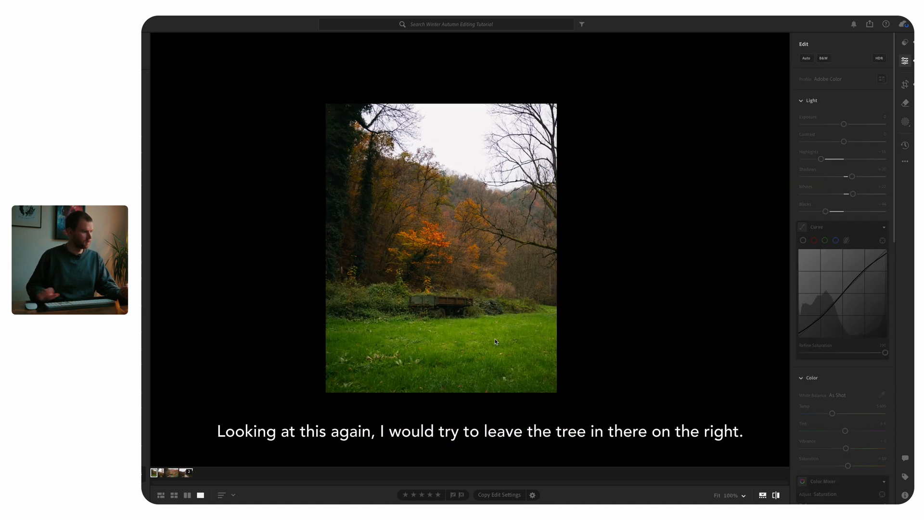
Compare the meadow photo with its original, then set Exposure to about +0.36 and lower Highlights slightly.
key(backslash)
key(backslash)
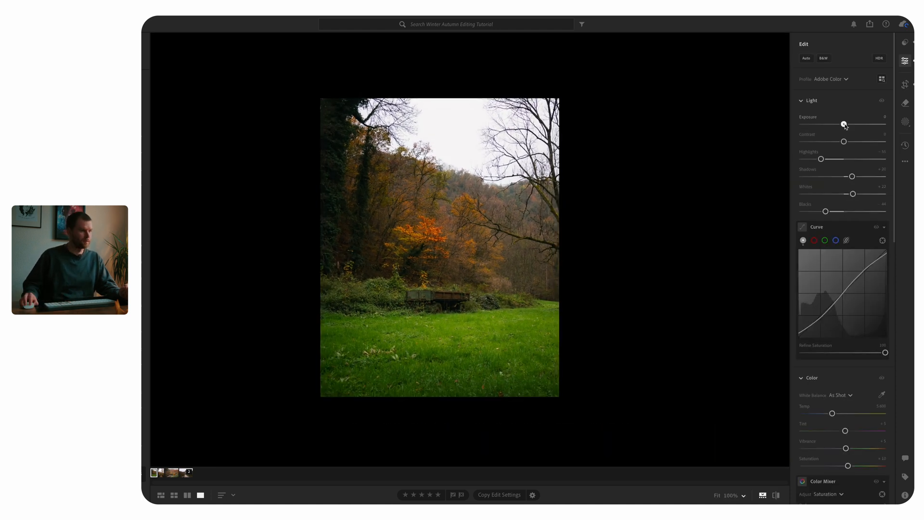
drag(844, 124, 849, 126)
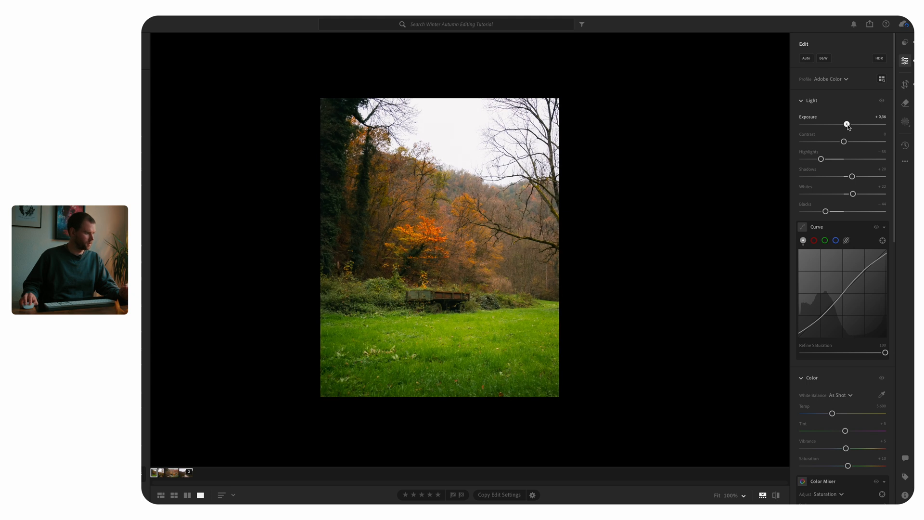
drag(821, 159, 818, 159)
Tone down the grass in the Color Mixer with Green saturation at about -35 and Green hue at about -25.
scroll(851, 212, down, 6)
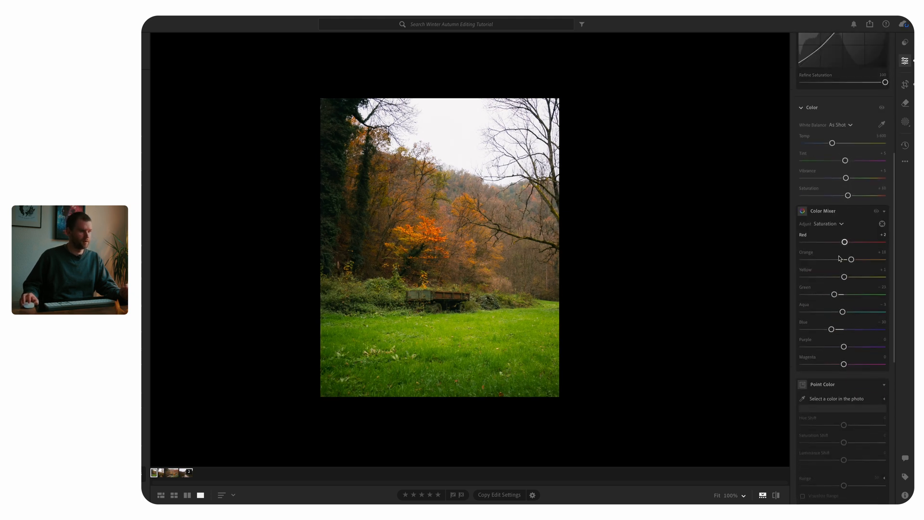
scroll(845, 291, down, 1)
drag(834, 262, 827, 263)
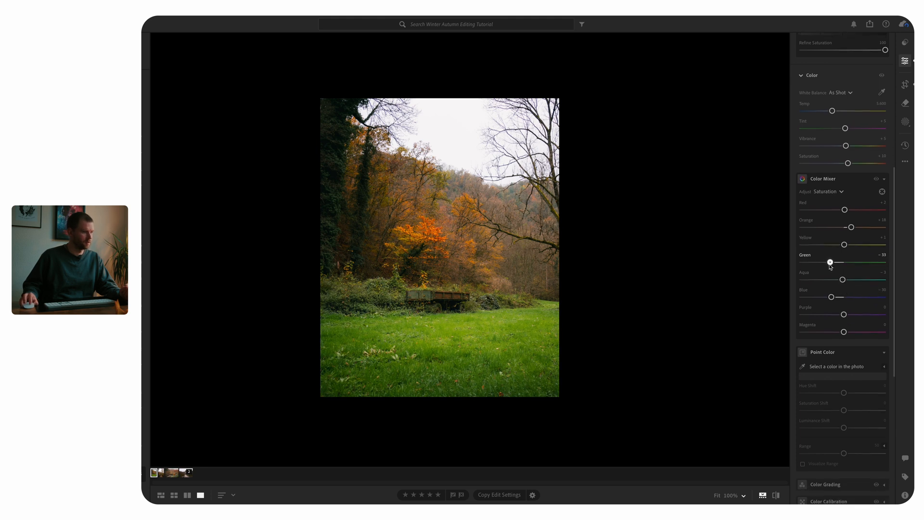
drag(830, 264, 828, 263)
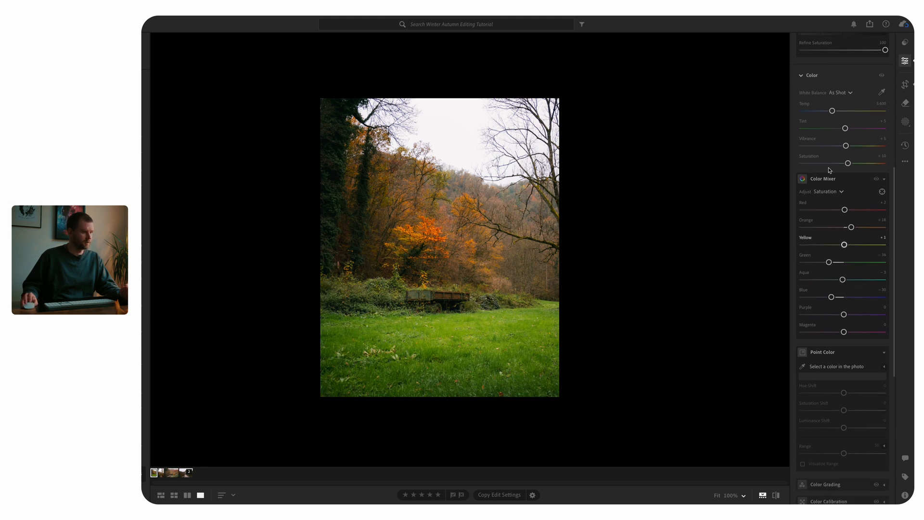
click(826, 192)
click(823, 217)
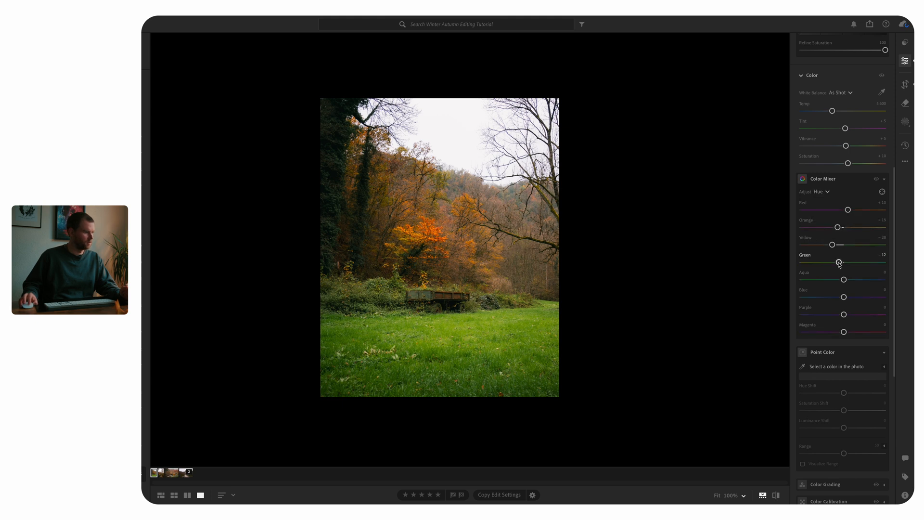
drag(837, 263, 827, 264)
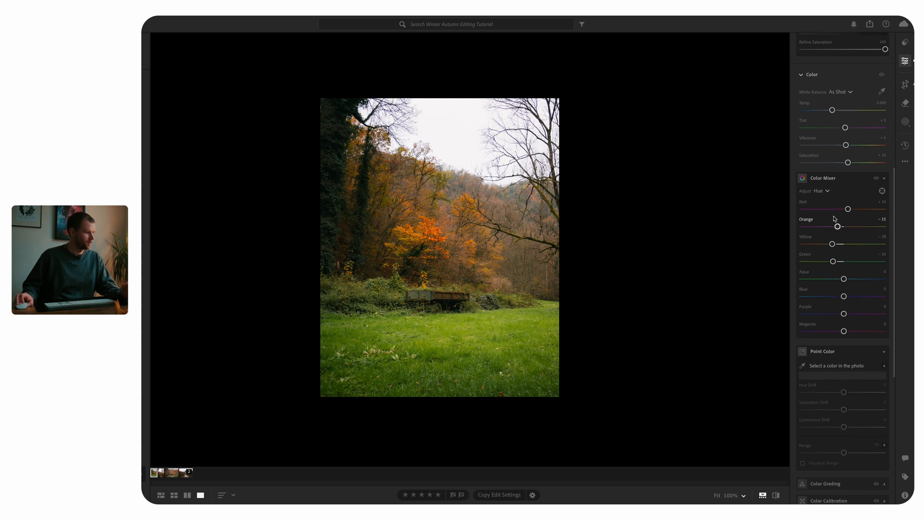
Add a linear gradient mask covering the sky, trees and wagon, fading out across the lower meadow.
scroll(837, 220, down, 1)
click(905, 122)
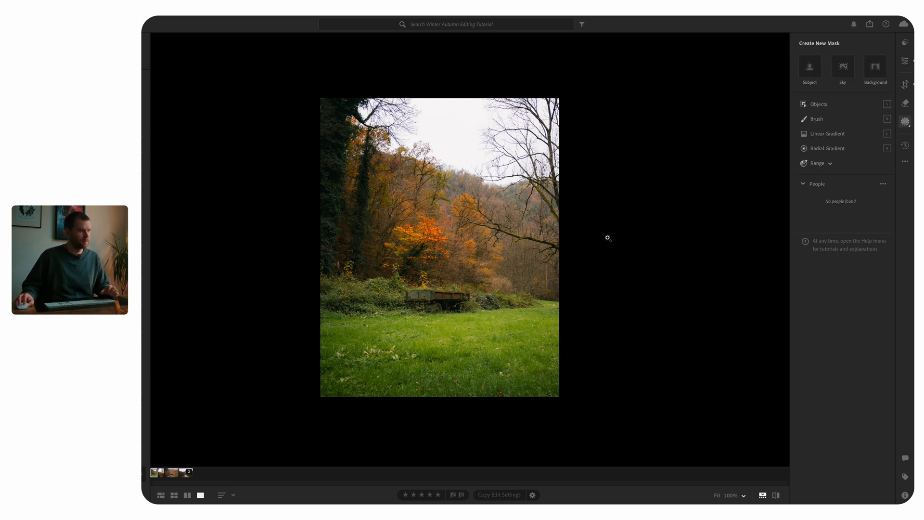
click(822, 139)
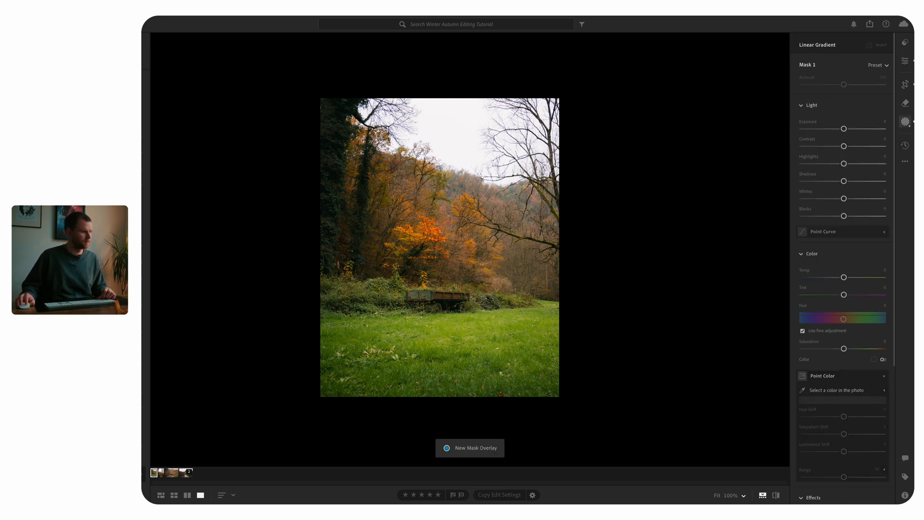
drag(436, 306, 435, 370)
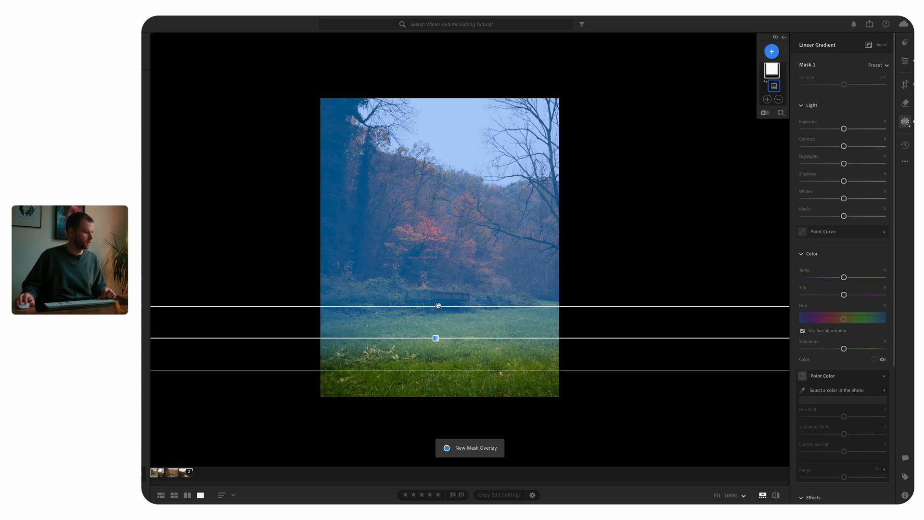
Set the gradient mask's Dehaze to -14 and stretch its fade from just below the wagon to near the photo's lower edge.
drag(438, 305, 436, 293)
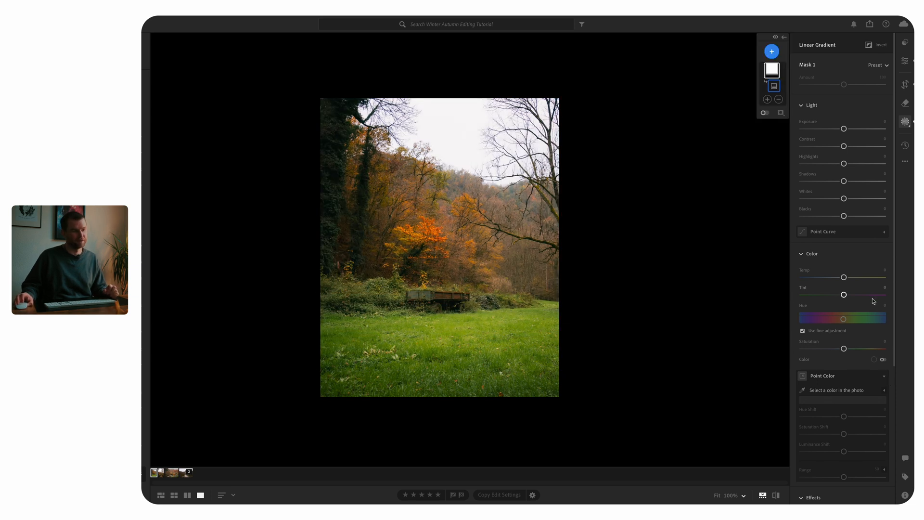
scroll(872, 308, down, 2)
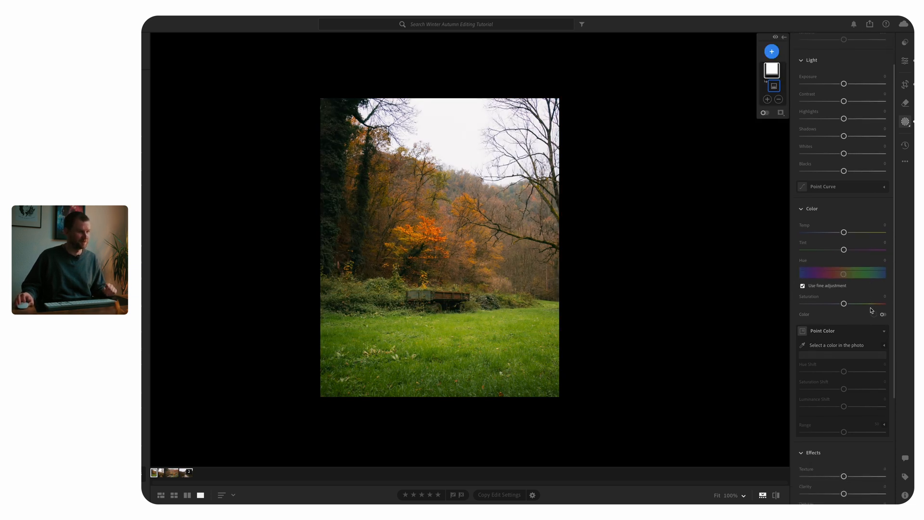
scroll(854, 328, down, 2)
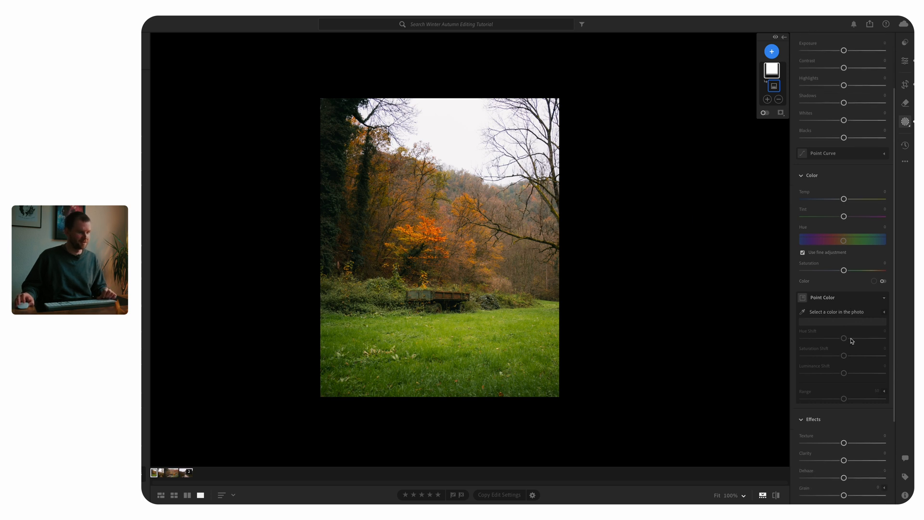
scroll(831, 323, down, 5)
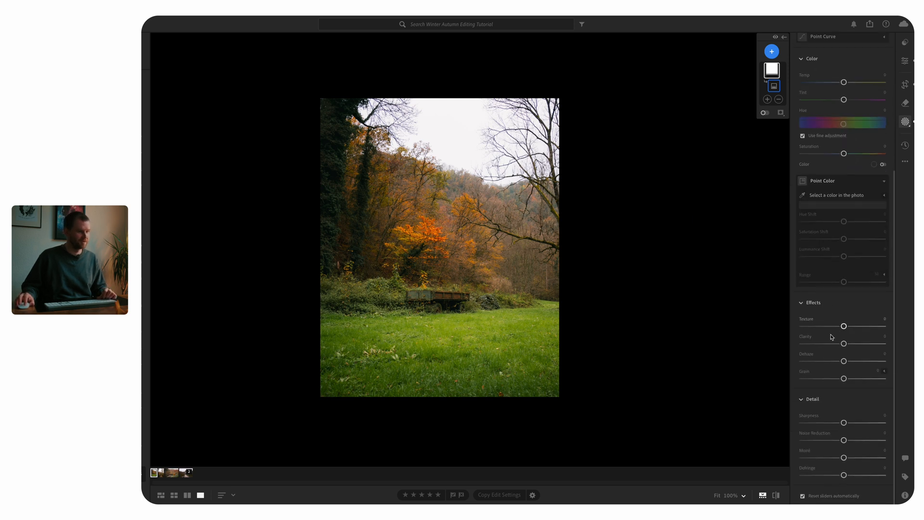
drag(845, 361, 839, 364)
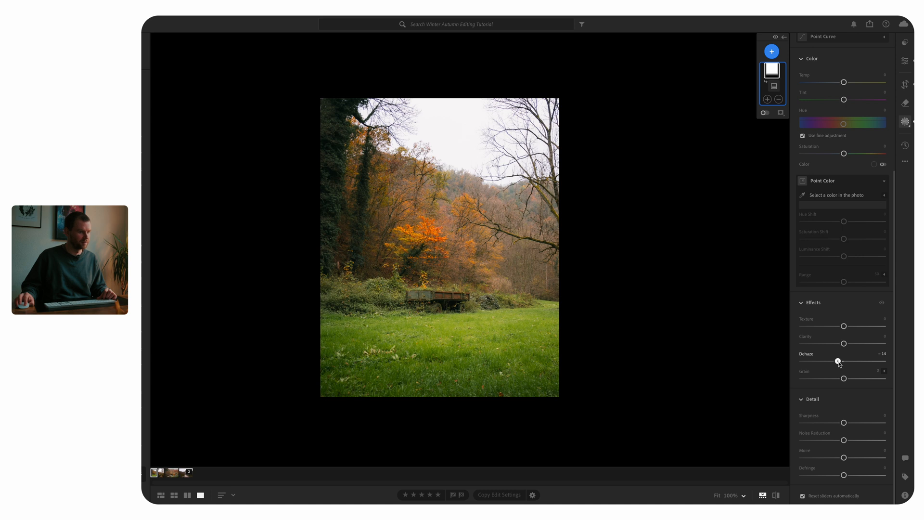
drag(428, 293, 429, 308)
drag(439, 368, 438, 391)
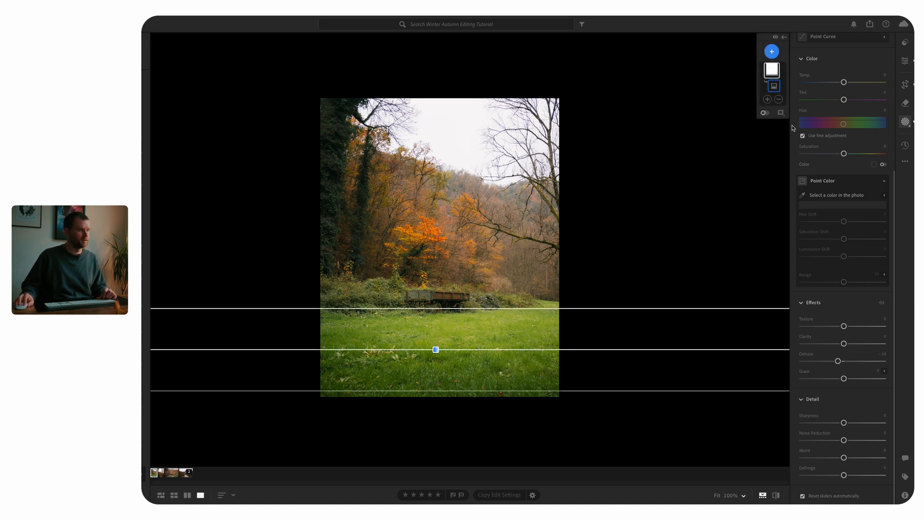
Try to subtract the subject from the linear gradient mask, reselecting the mask for a second subtraction.
click(778, 99)
click(791, 129)
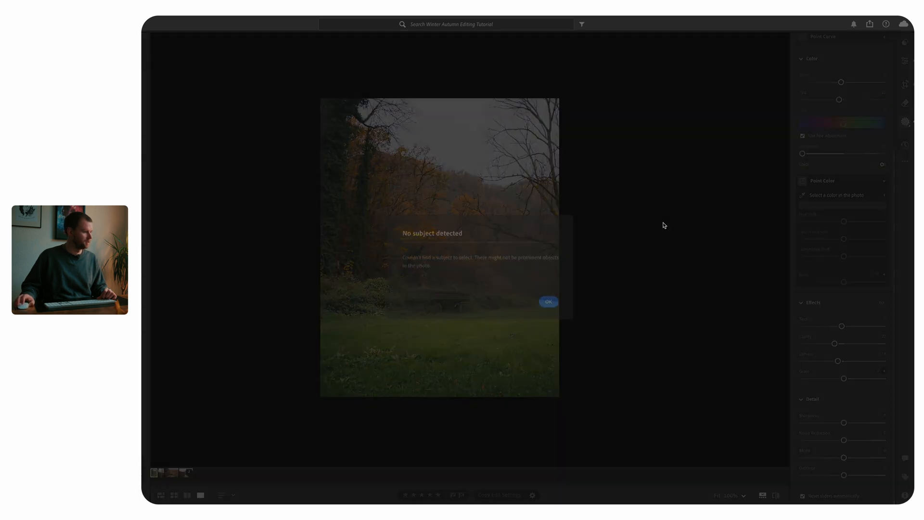
click(549, 301)
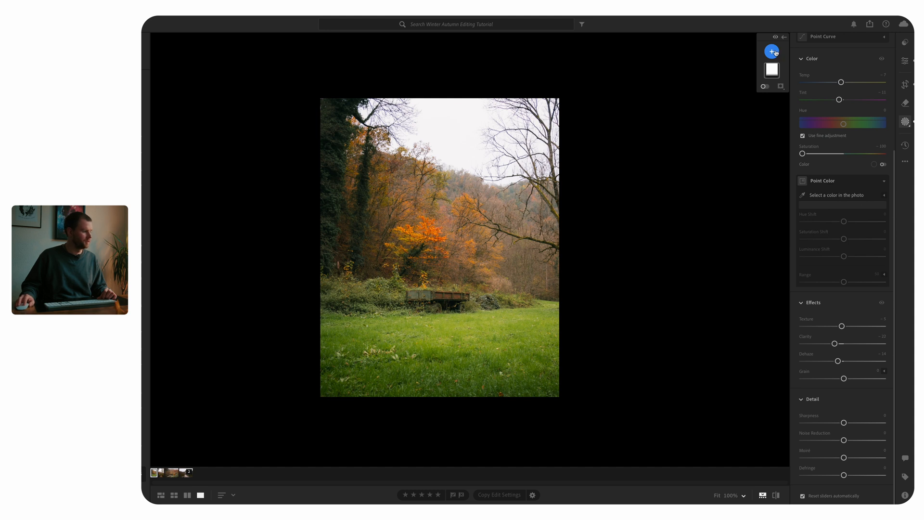
click(772, 72)
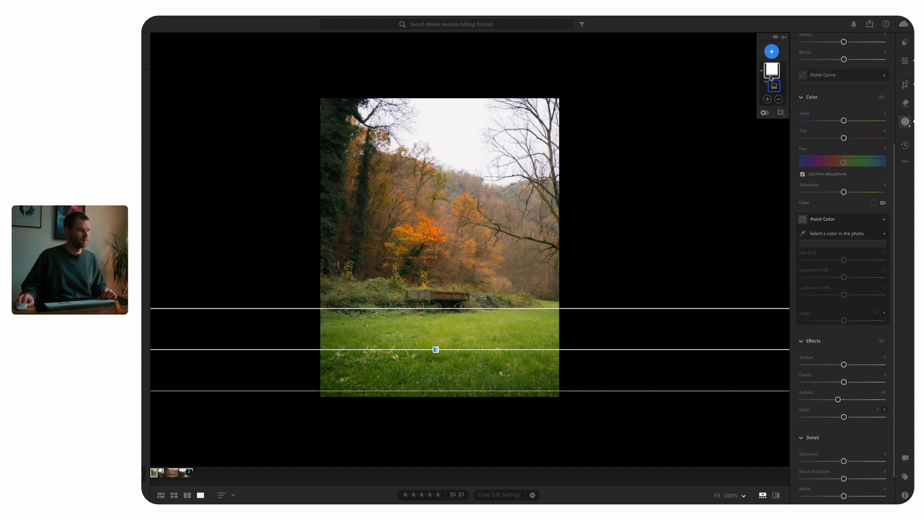
click(779, 99)
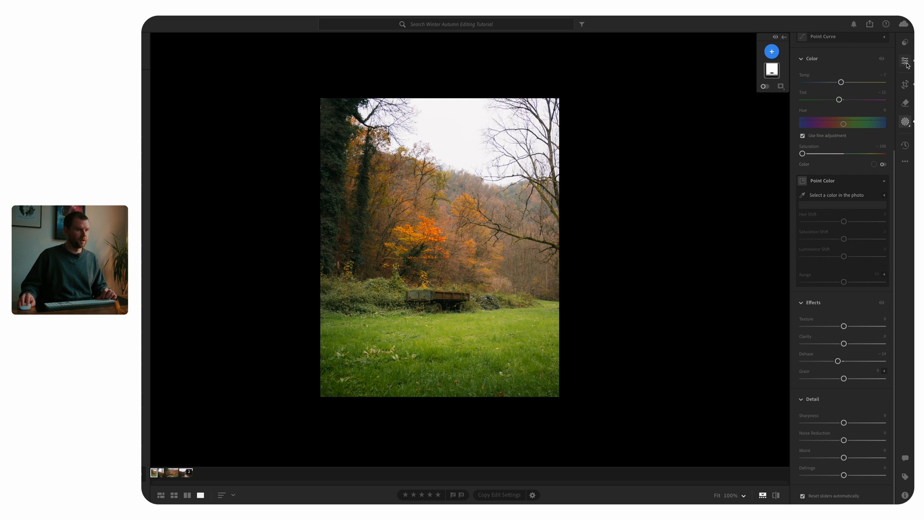
Lower the meadow photo's overall Exposure to about +0.20 and return to the grid of all photos.
click(905, 62)
scroll(851, 128, up, 3)
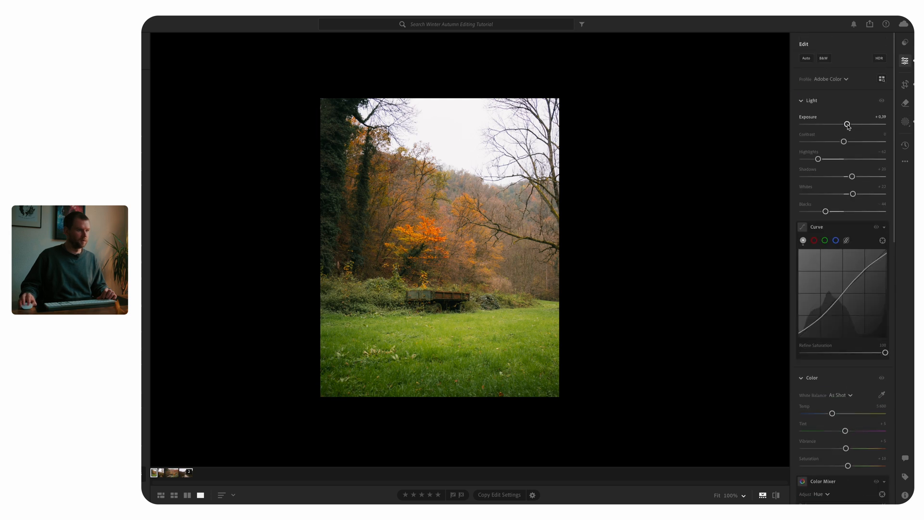
drag(848, 125, 846, 126)
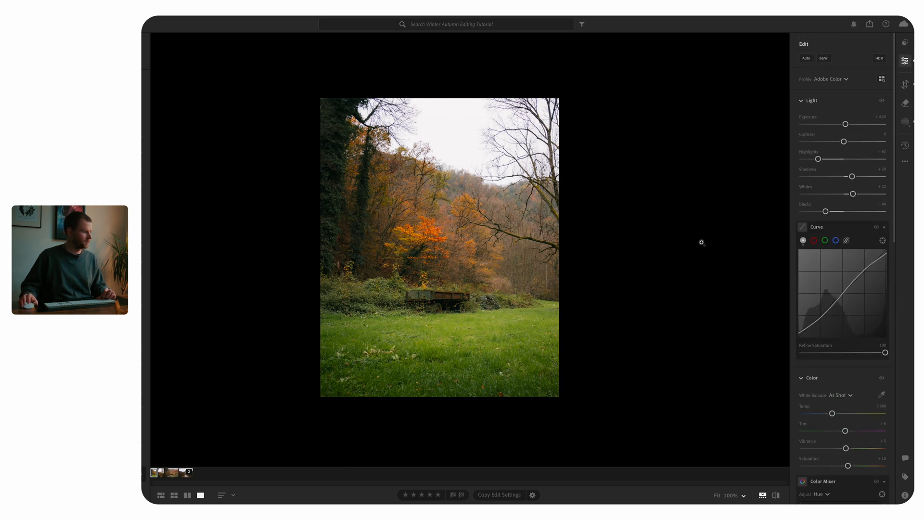
click(175, 496)
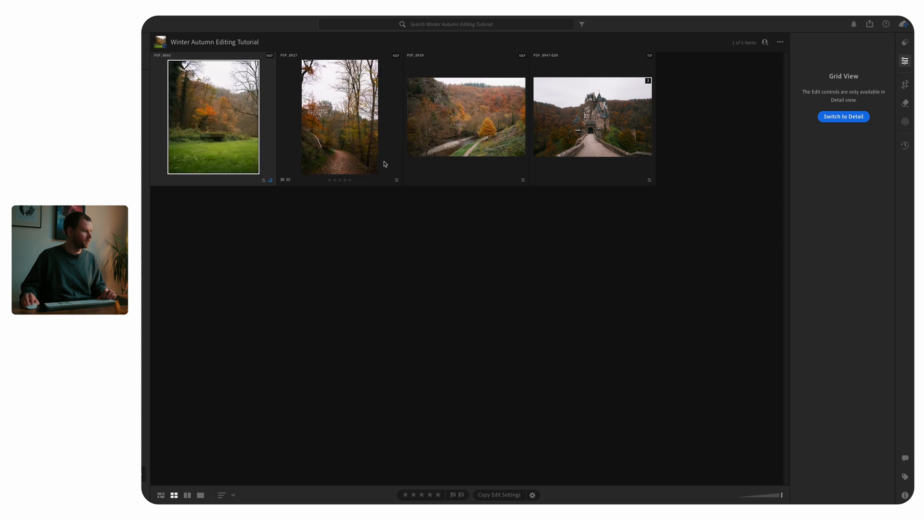